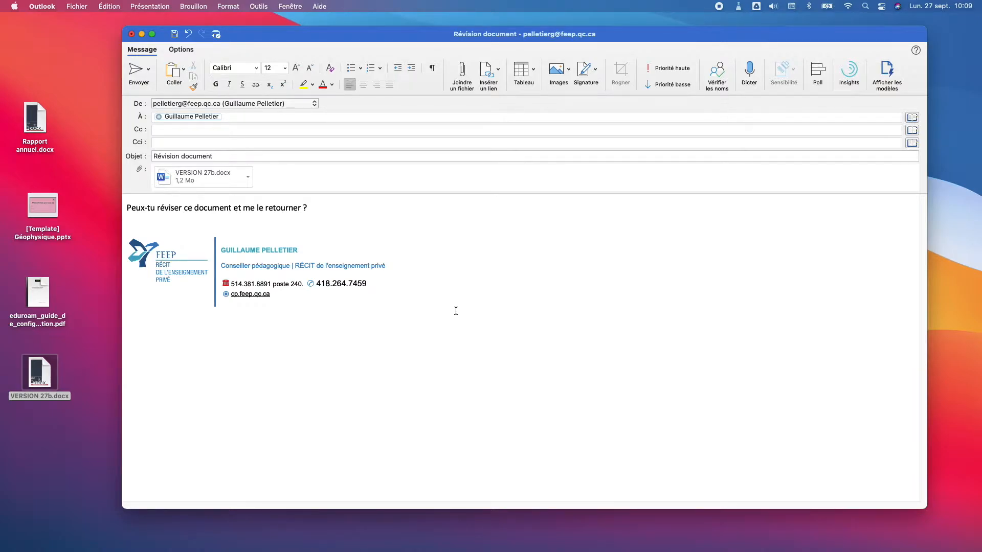
Step: Minimize the 'Révision document' Outlook draft to reveal the desktop
left_click(142, 35)
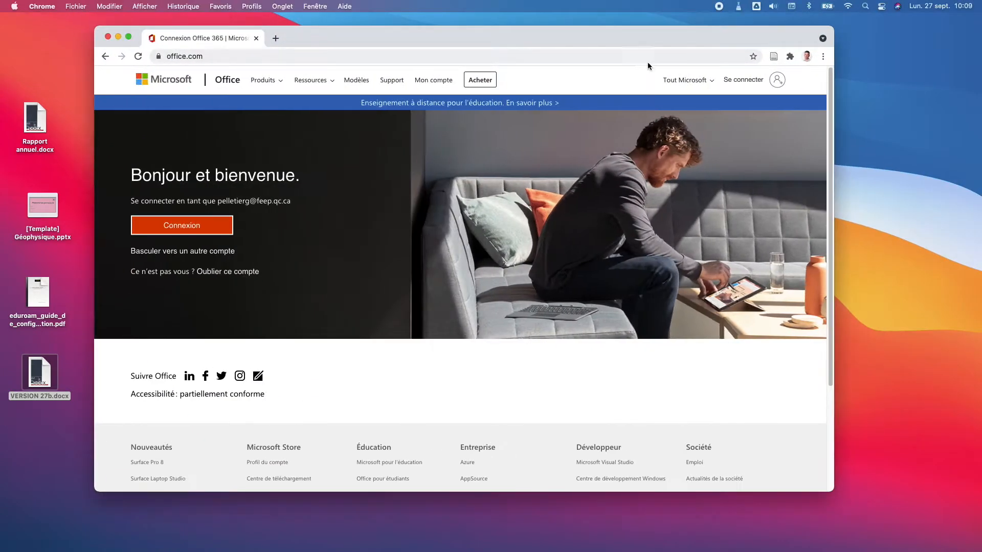
Step: Sign in to office.com in Chrome with the saved work account and stay signed in
left_click_drag(655, 44, 709, 36)
left_click_drag(147, 486, 106, 504)
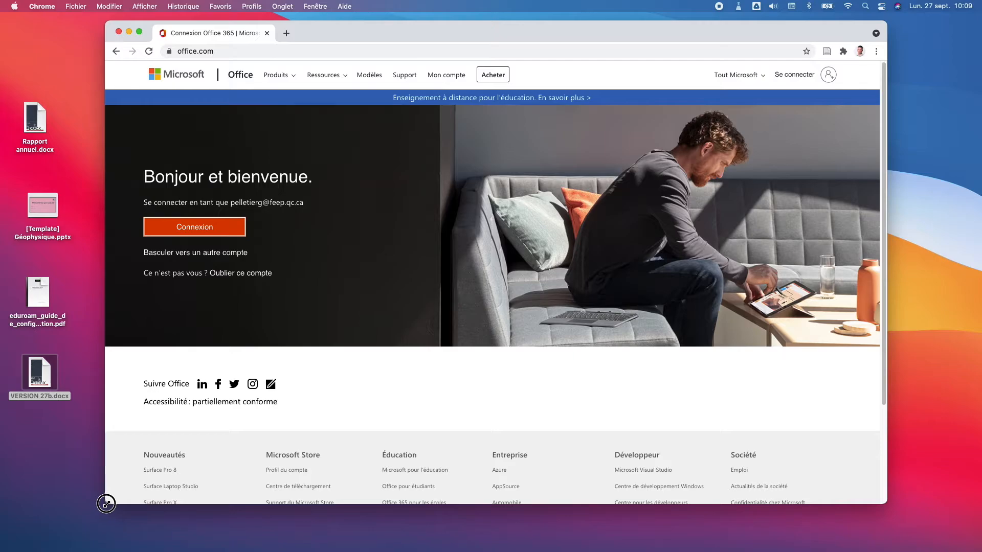
left_click(233, 49)
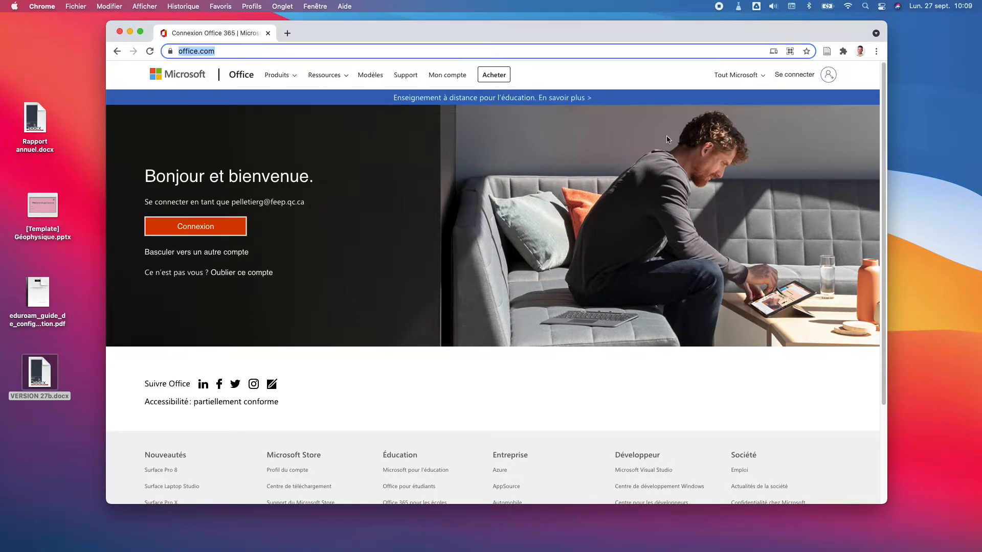
left_click(809, 73)
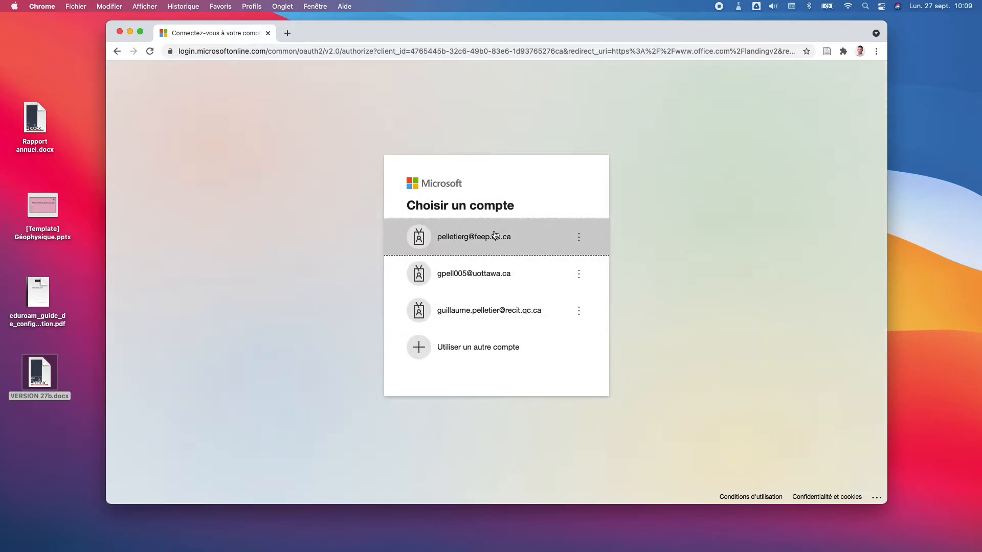
left_click(494, 235)
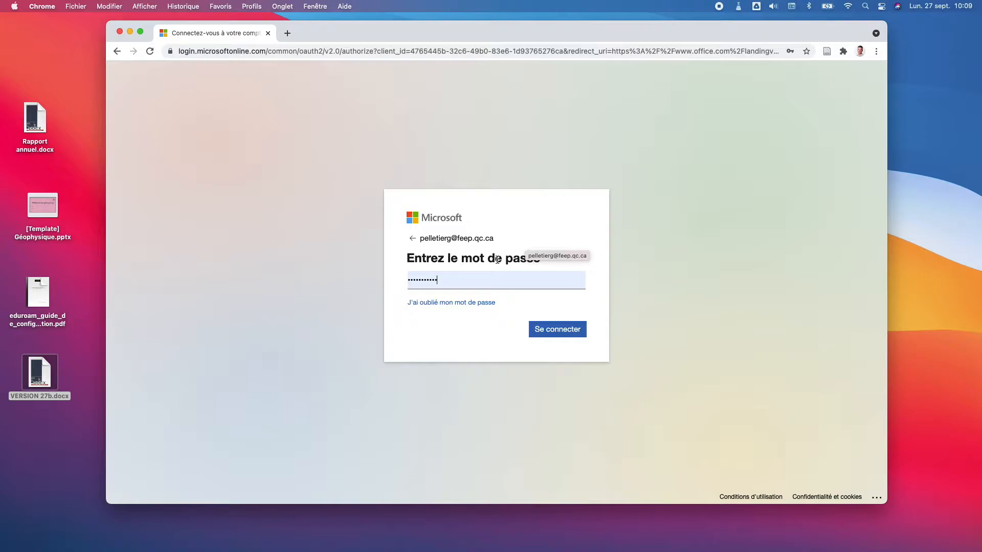
left_click(551, 325)
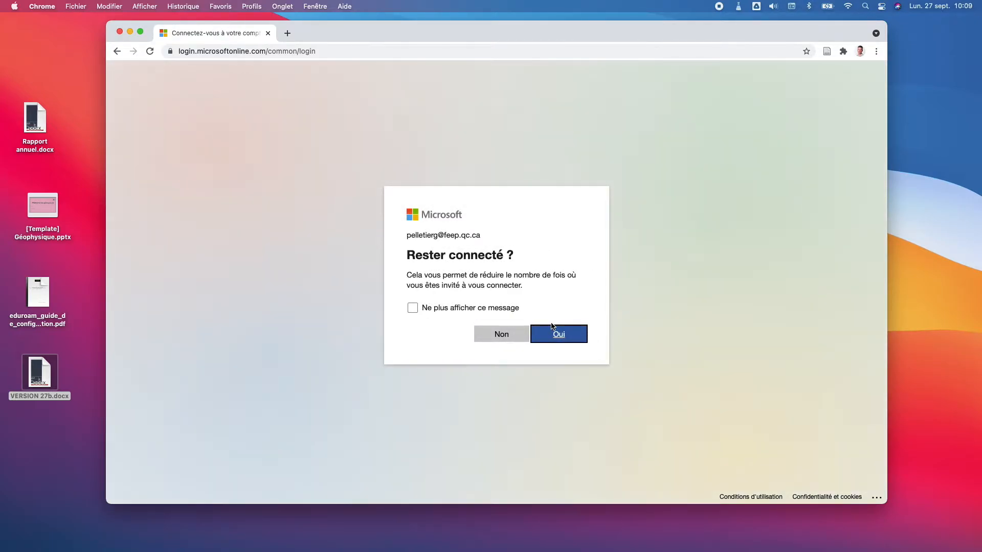
left_click(554, 334)
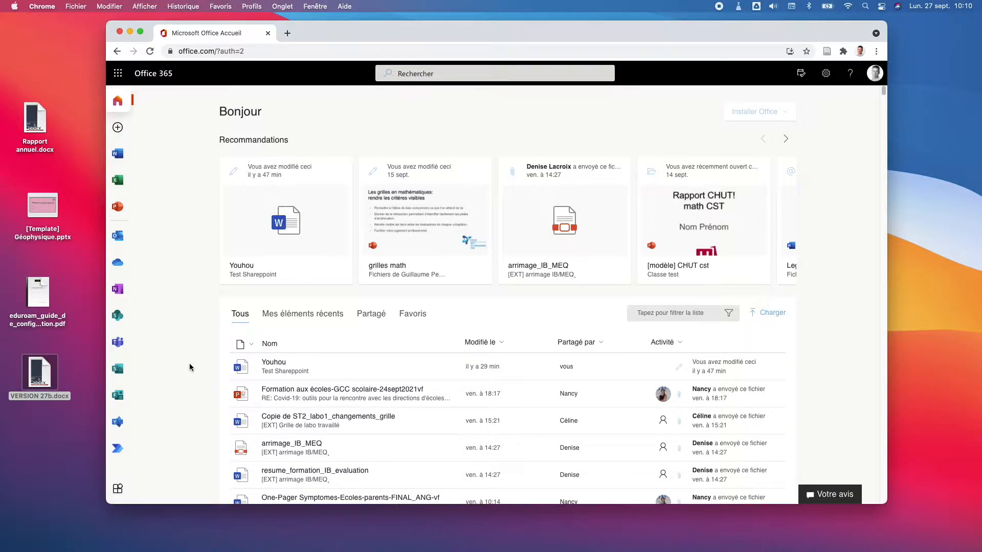
Step: Launch Microsoft Teams from the Microsoft 365 app launcher
left_click(118, 73)
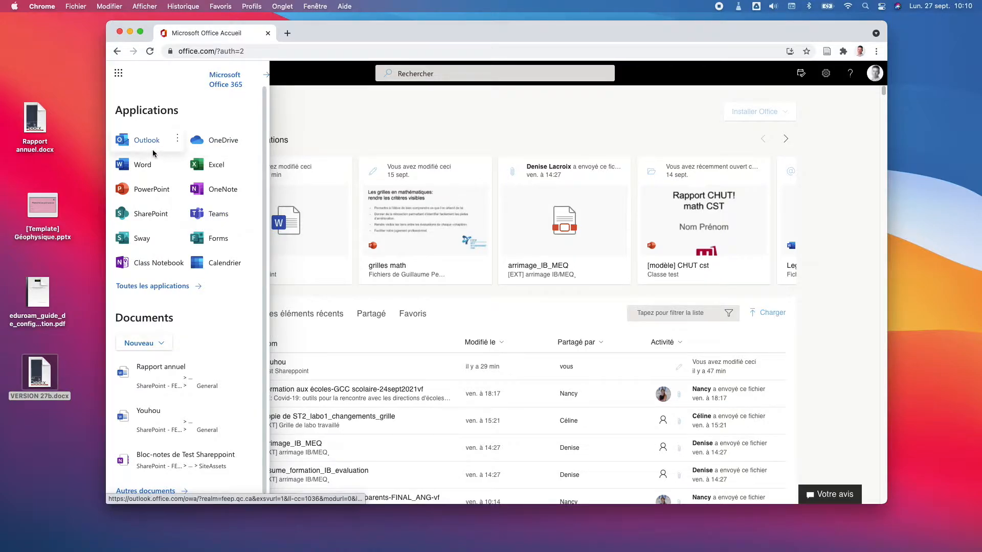
left_click(216, 221)
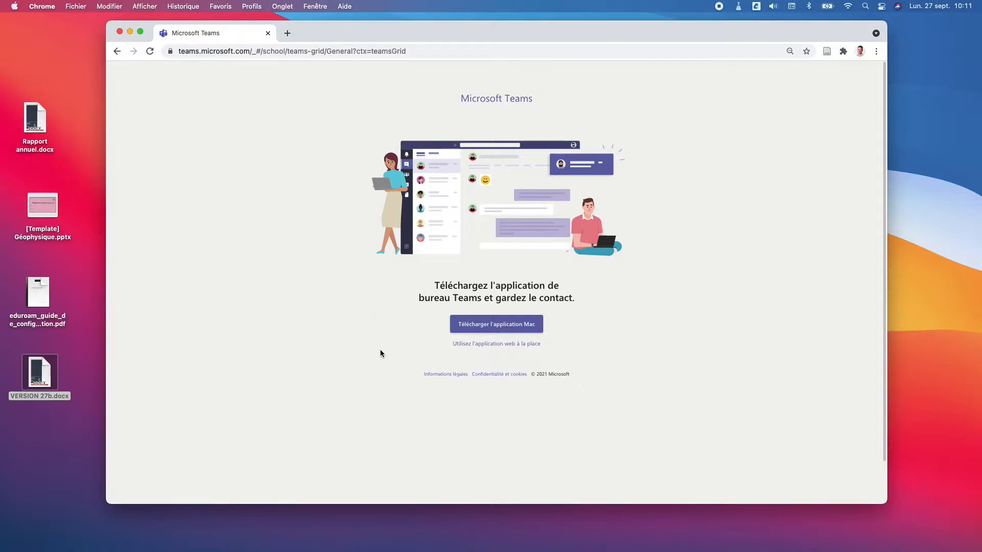
Step: Switch to the Teams web app and go to 'Rejoindre ou créer une équipe'
left_click(521, 344)
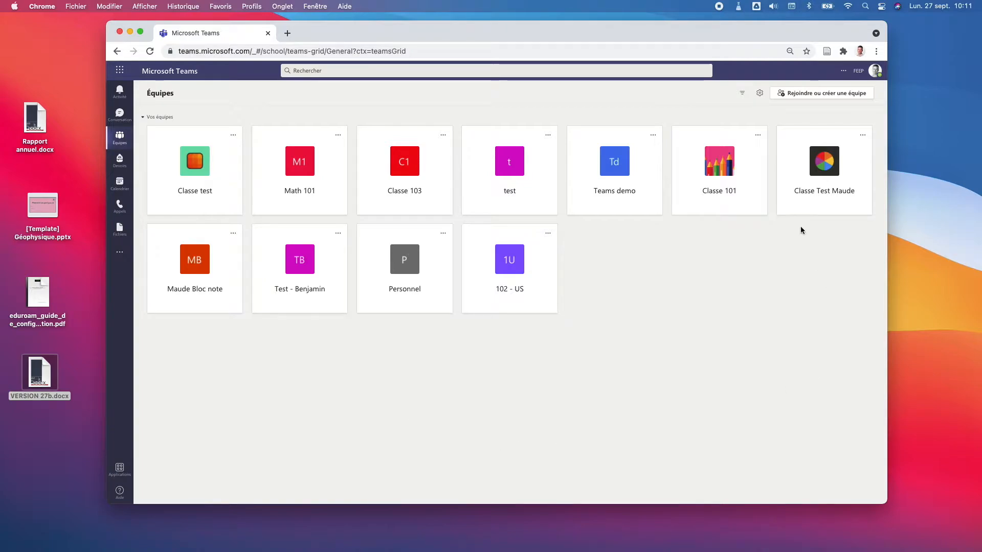
left_click(821, 94)
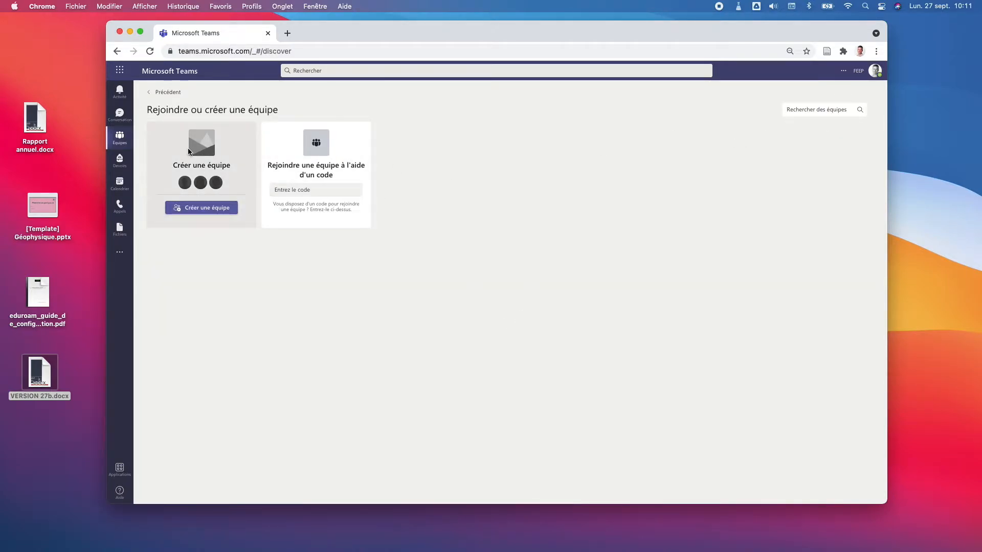
Step: Create a Personnel-type team named 'Direction 1'
left_click(202, 208)
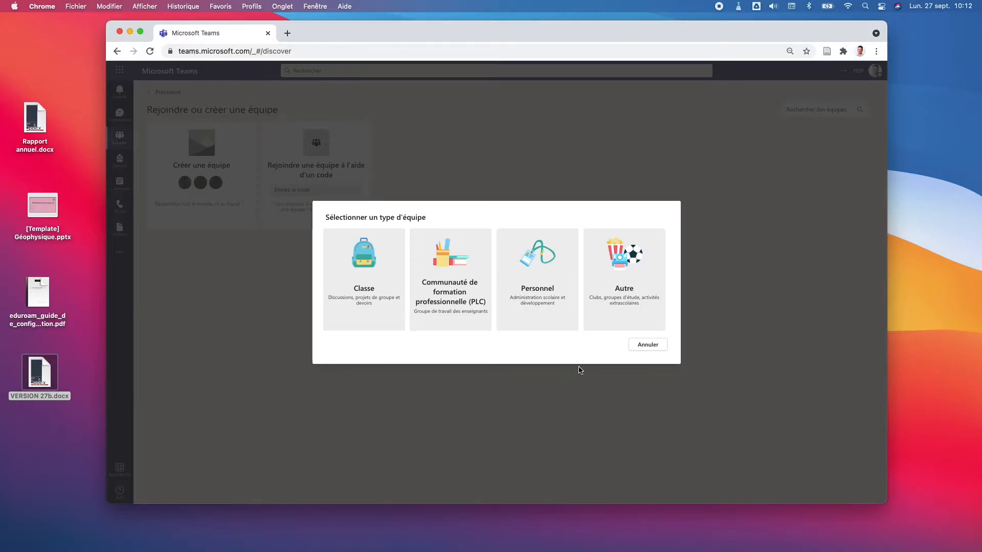
left_click(525, 266)
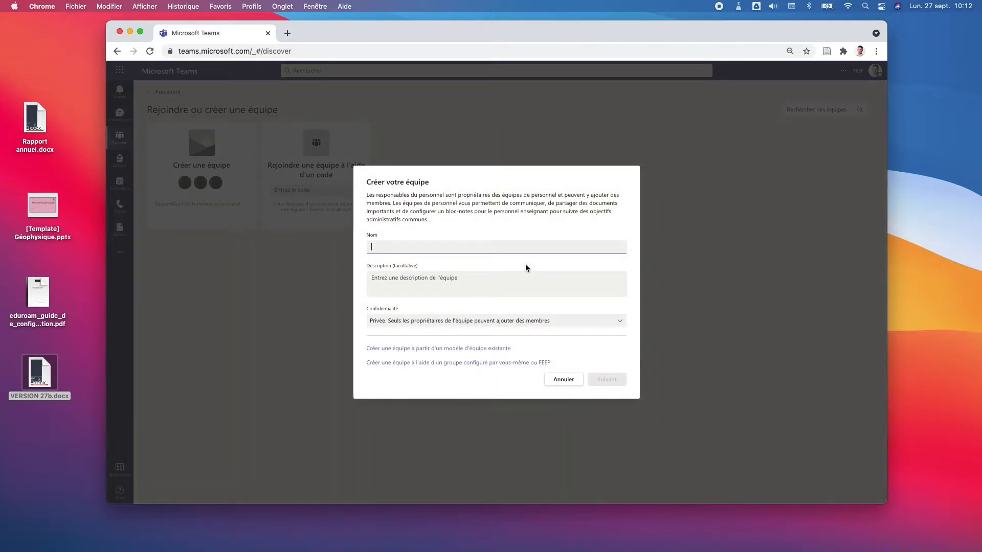
type("Direction 1")
left_click(491, 278)
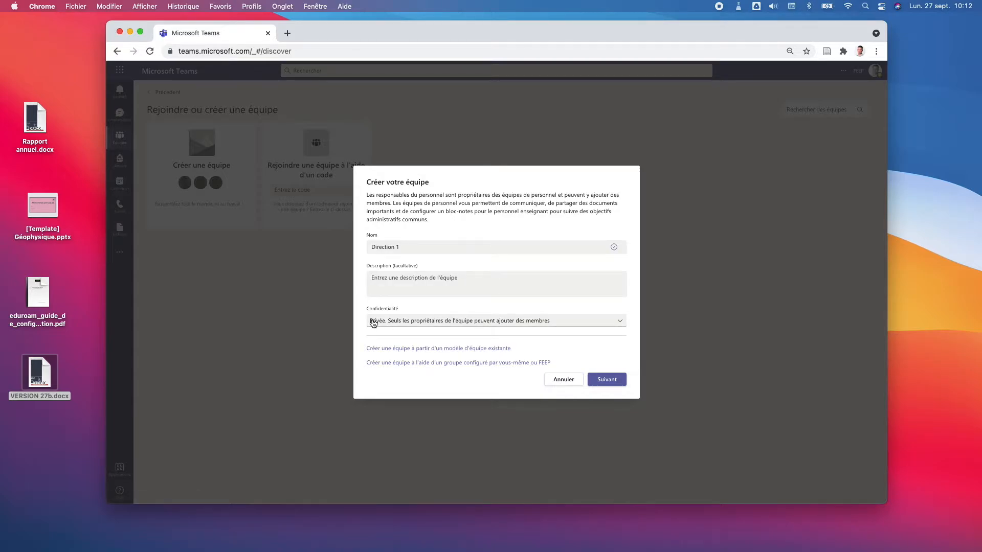
left_click(618, 384)
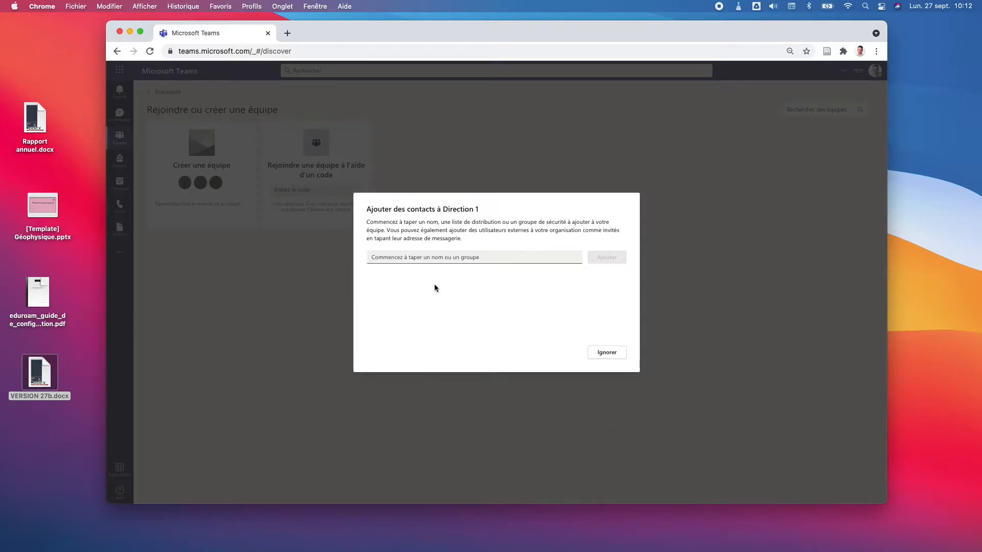
Step: Add a colleague to Direction 1 with the Membre role and open the team
type("maude")
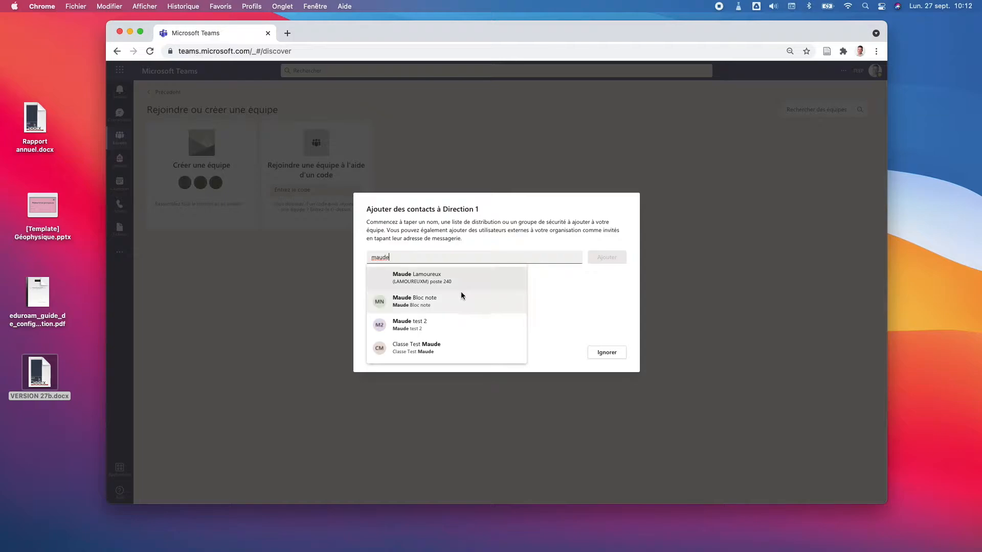
left_click(452, 276)
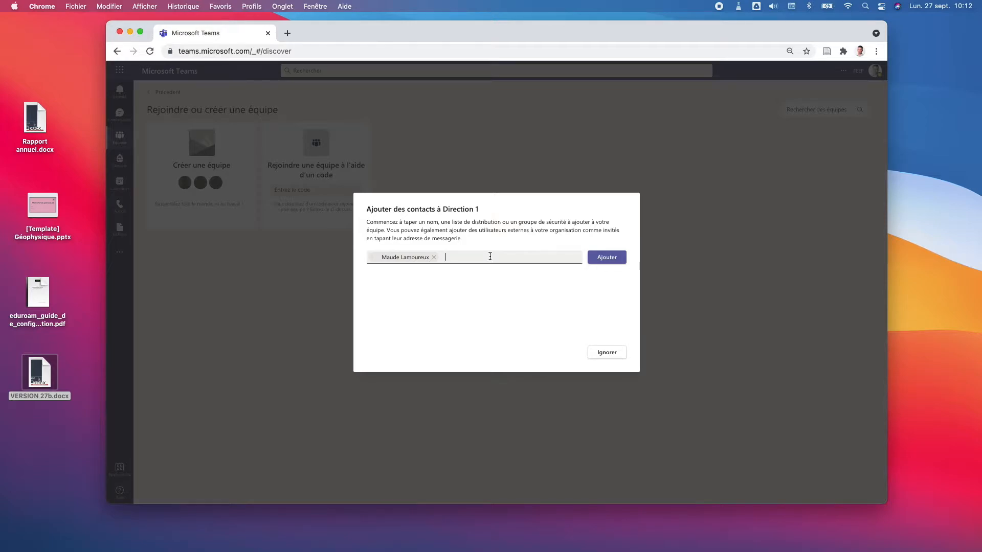
left_click(604, 256)
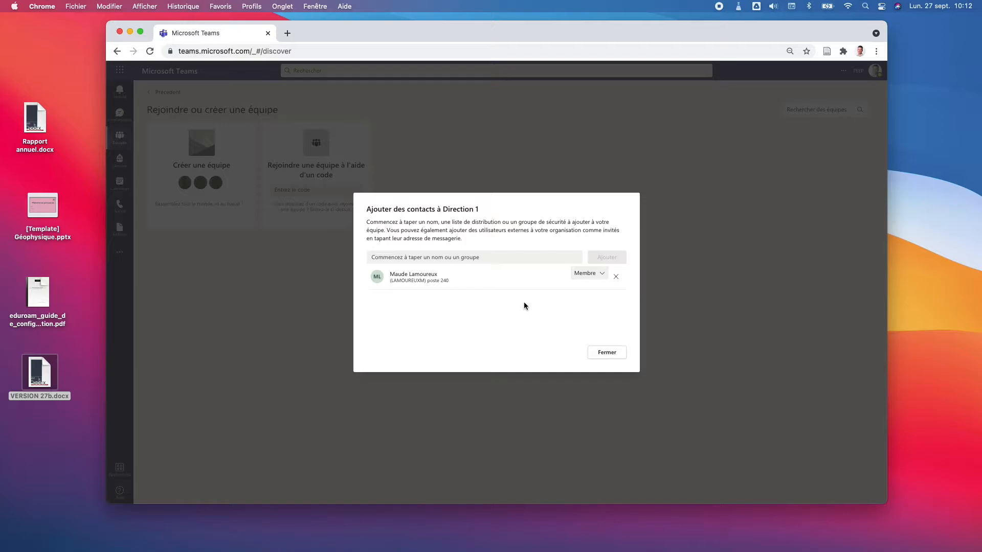
left_click(601, 275)
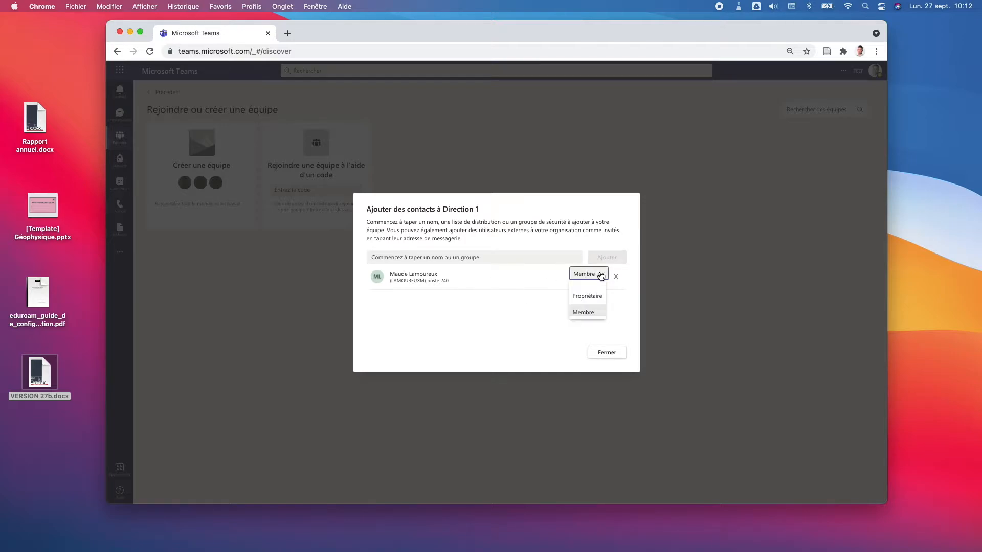
left_click(524, 293)
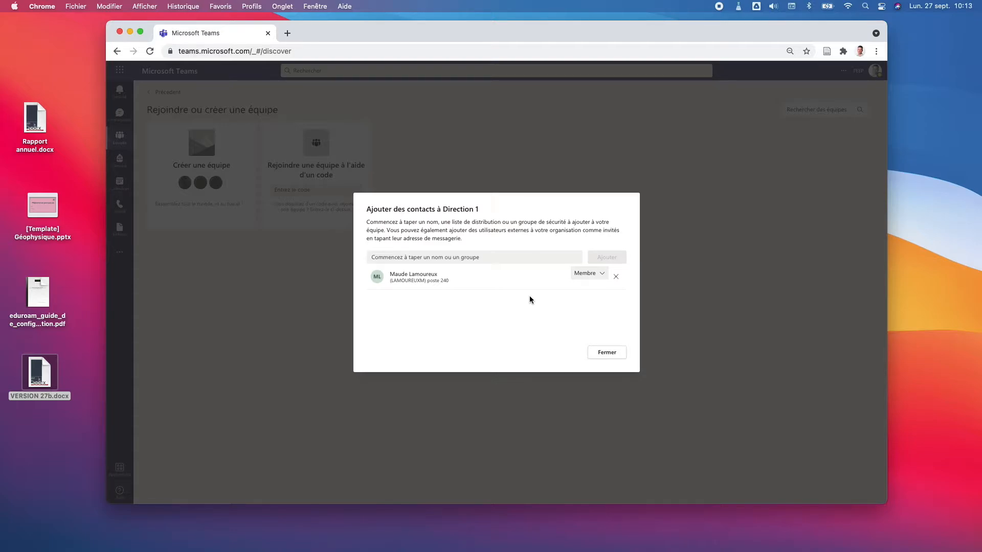
left_click(603, 352)
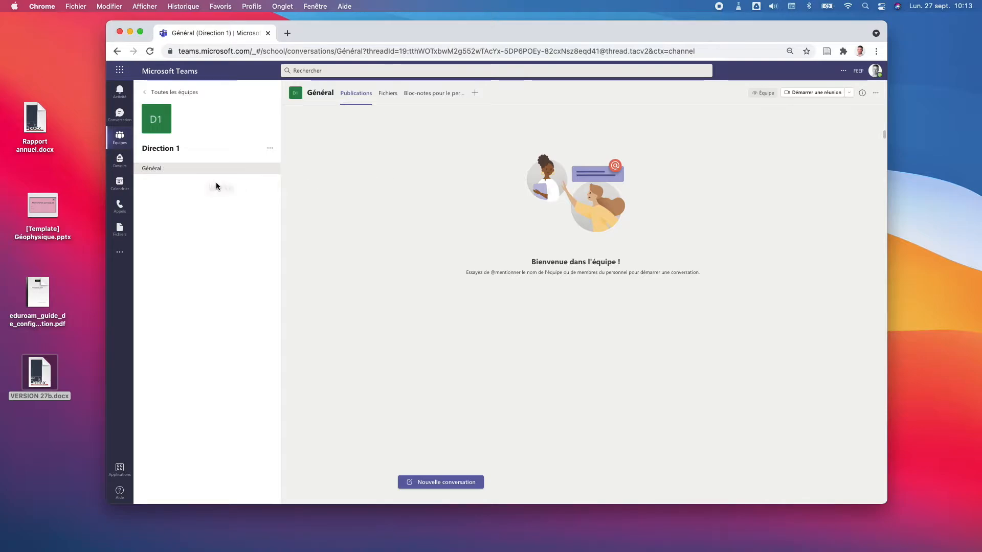
Step: Post 'Bonjour!' and then a laughing emoji as two new conversations in Général
left_click(451, 483)
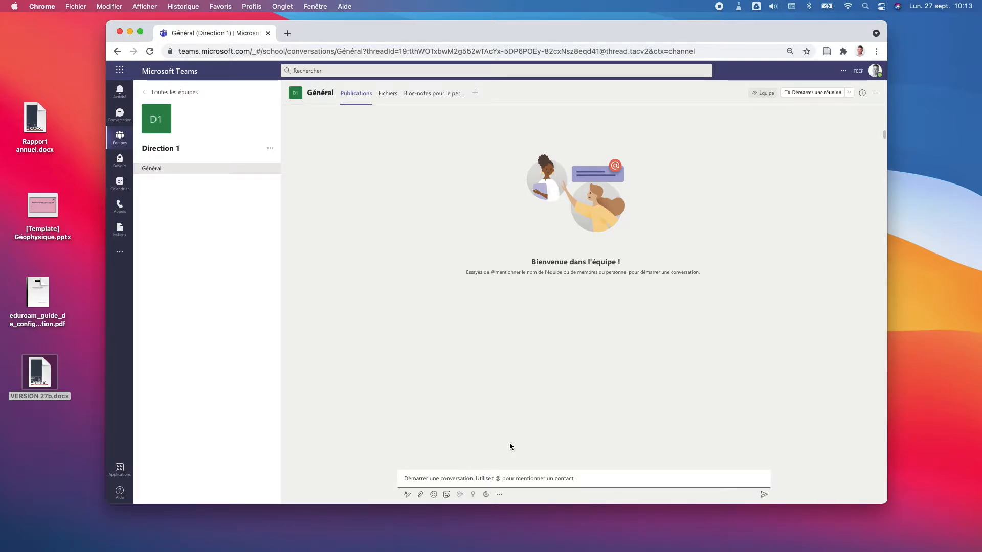
type("Bonjour!")
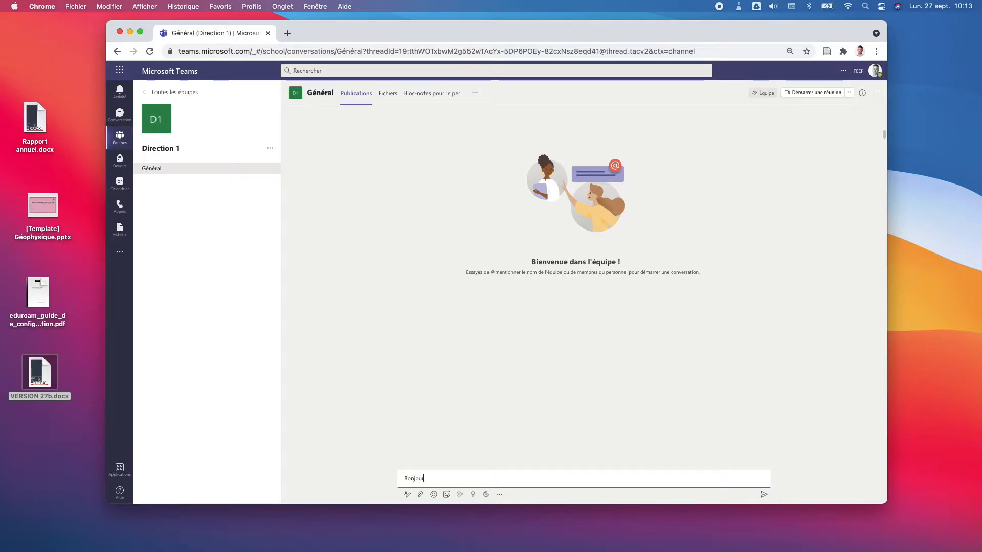
key("Return")
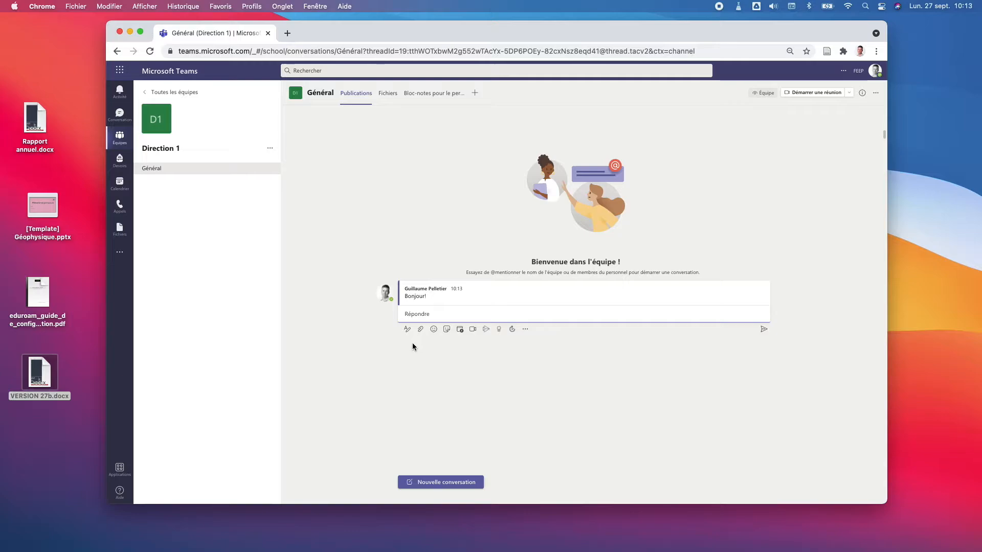
left_click(432, 480)
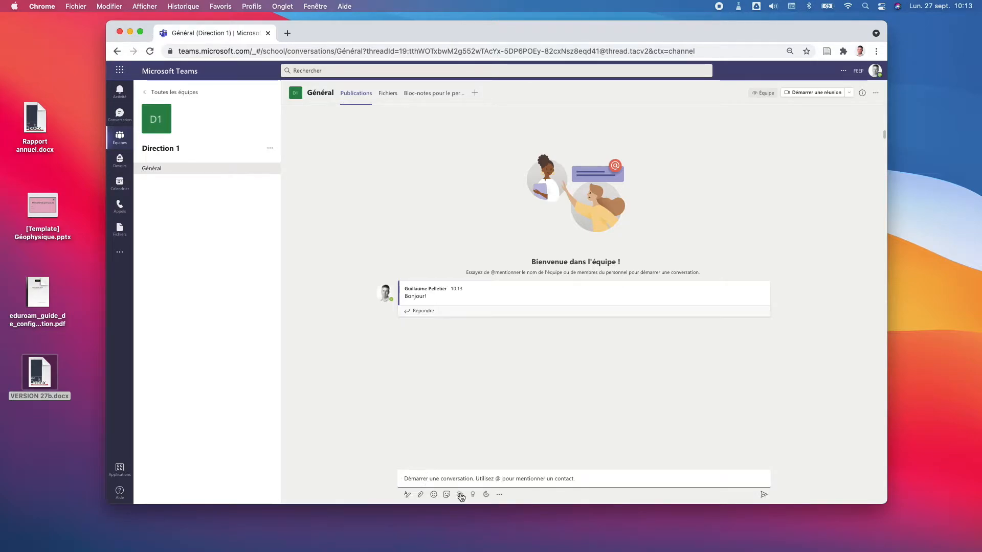
left_click(434, 494)
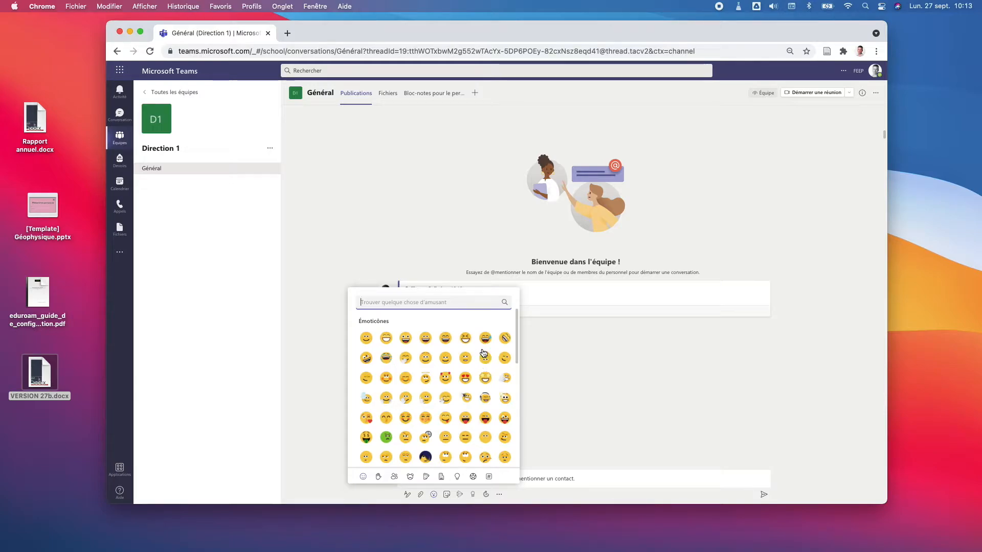
left_click(466, 339)
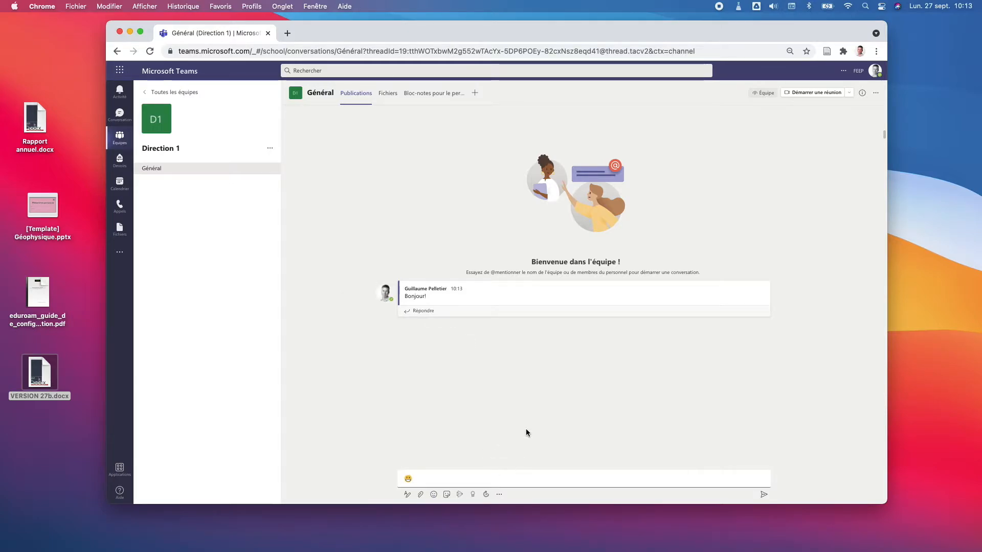
key("Return")
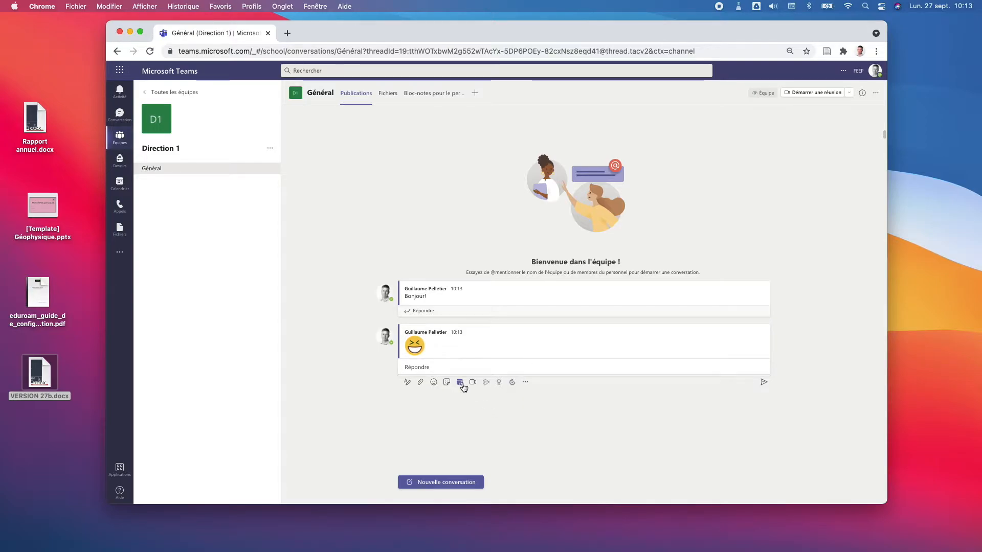
Step: Show the Général channel's Fichiers tab with its empty Documents > General library
left_click(814, 94)
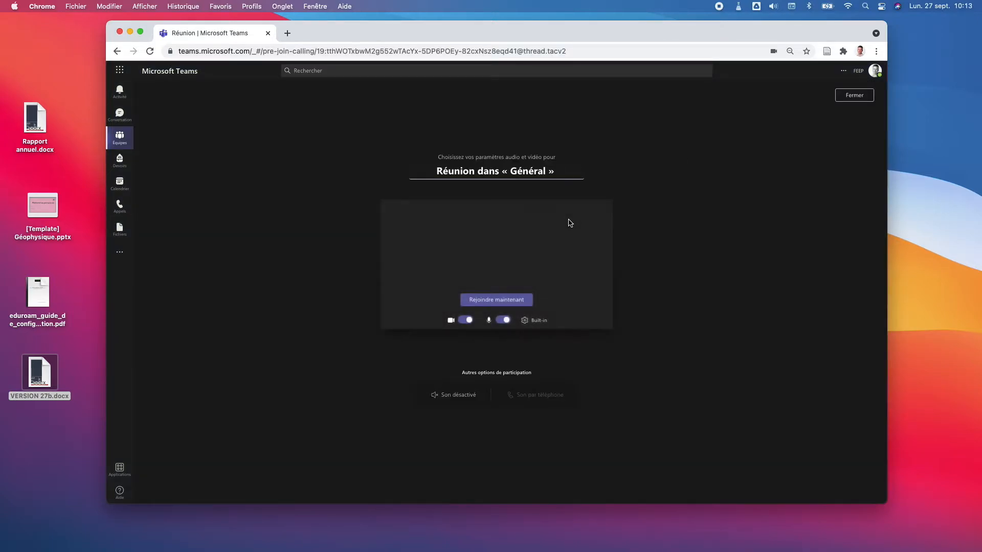
left_click(849, 95)
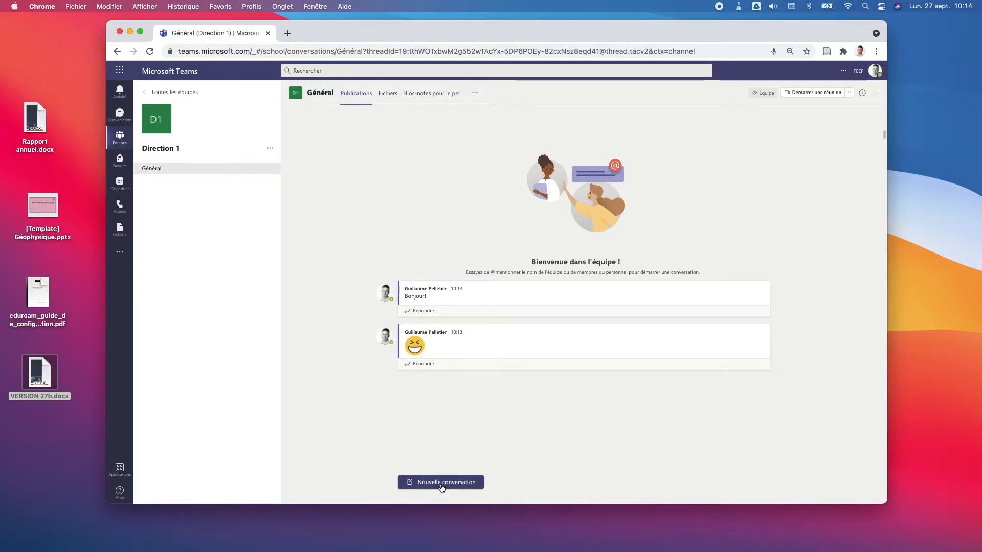
left_click(387, 96)
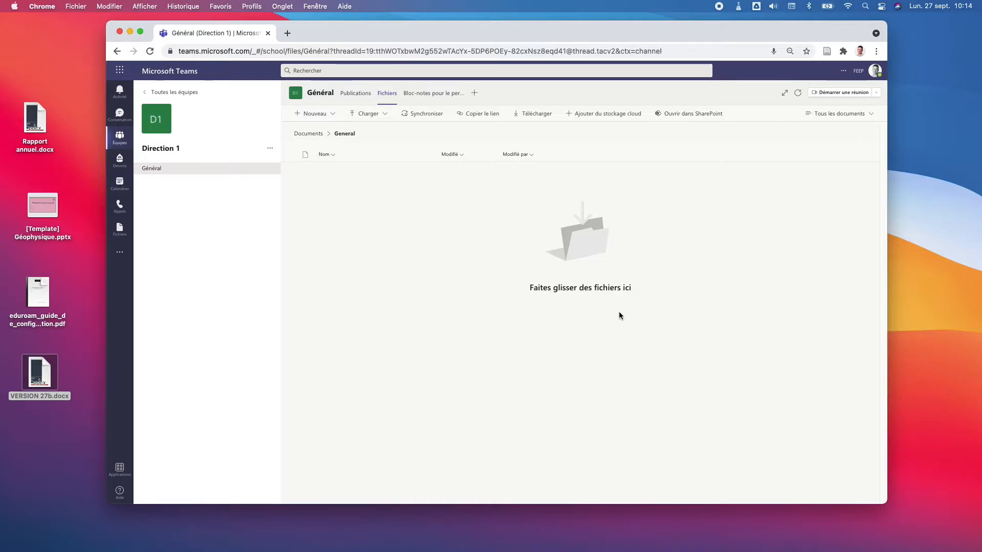
Step: Drag Rapport annuel.docx, [Template] Géophysique.pptx and the eduroam PDF from the desktop into Général files
left_click_drag(697, 33, 739, 35)
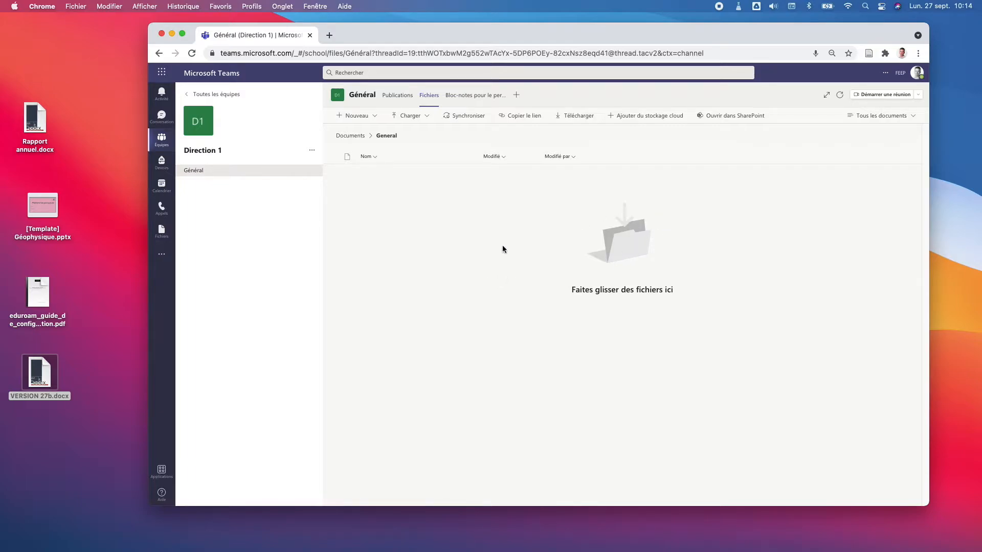
left_click_drag(35, 120, 443, 406)
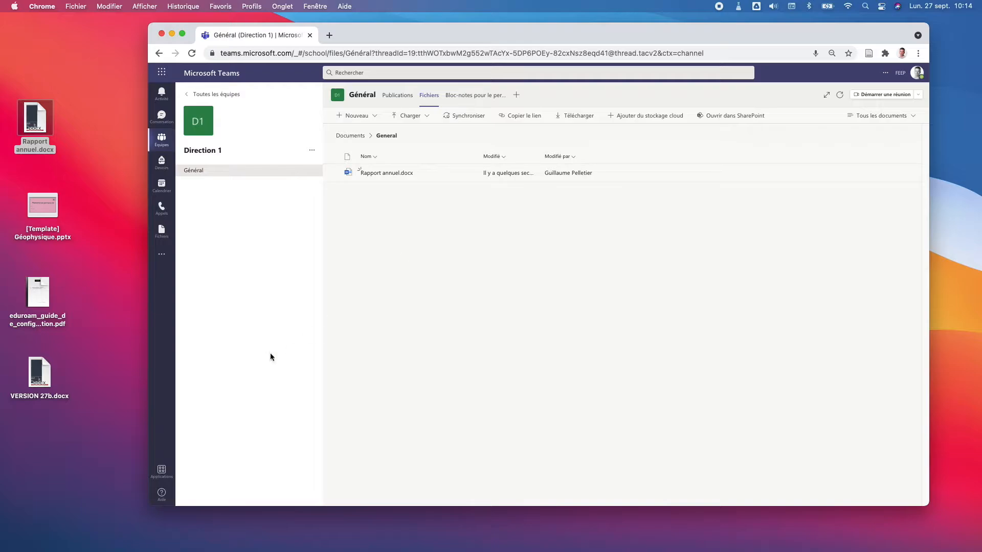
left_click_drag(43, 207, 404, 230)
left_click_drag(37, 288, 456, 354)
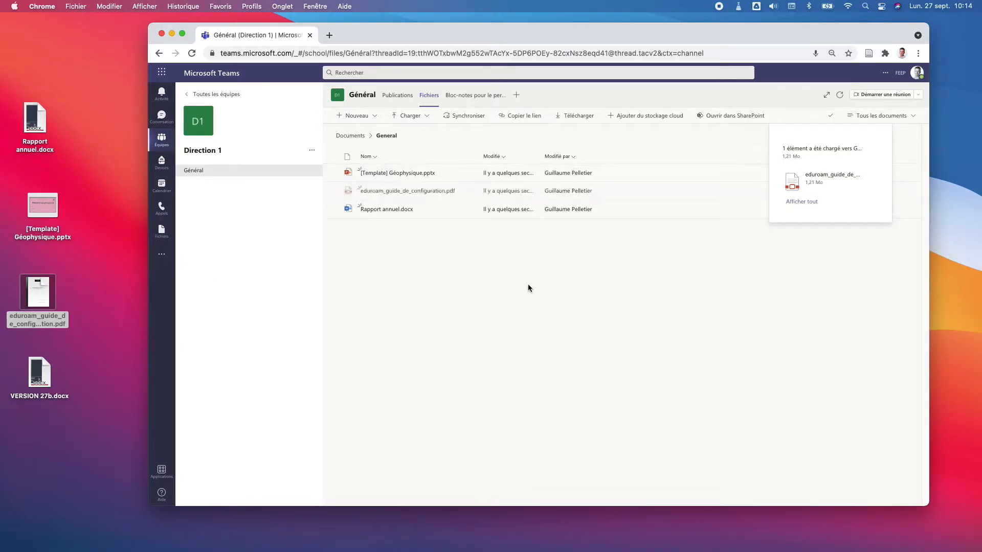
left_click_drag(38, 293, 448, 263)
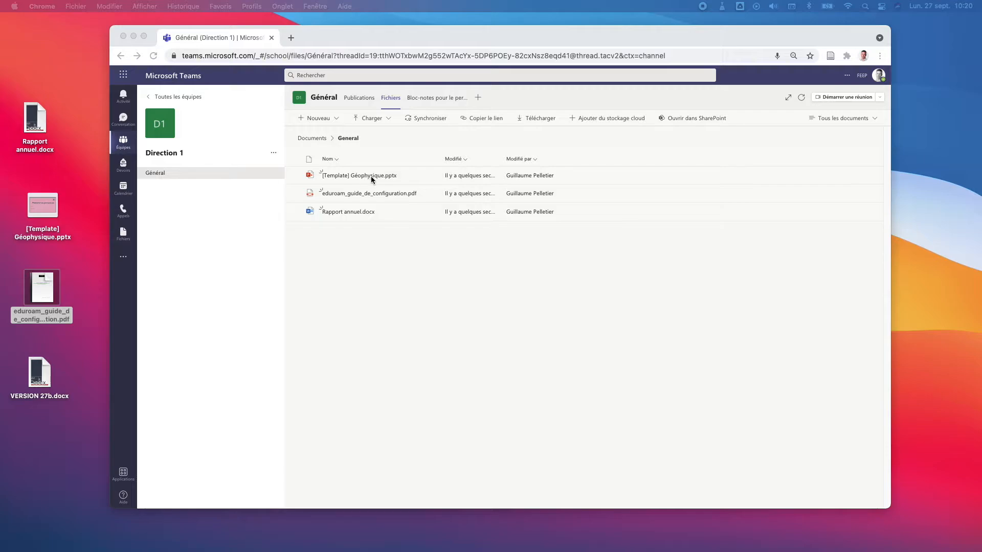
left_click_drag(574, 35, 602, 38)
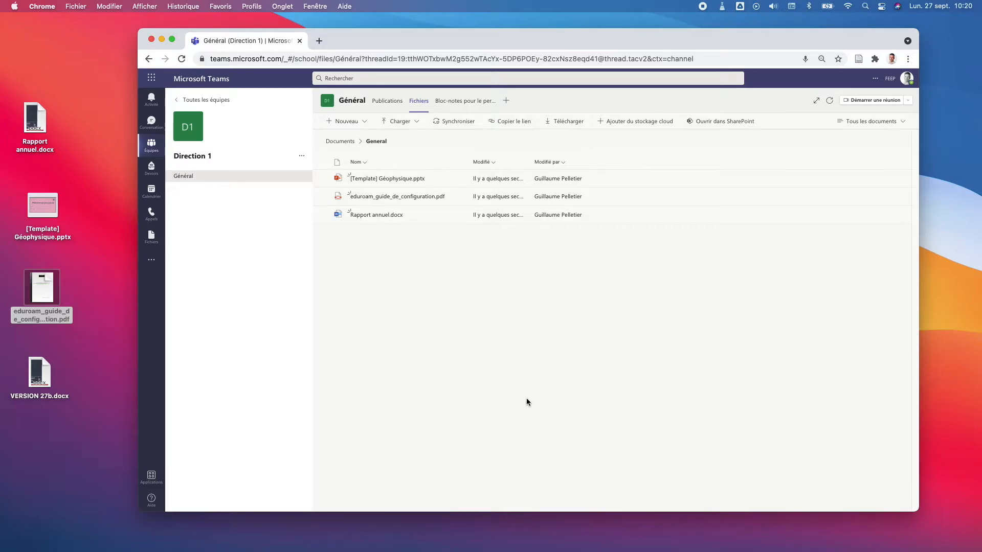
Step: Return to the all-teams list and reopen Direction 1 on its Général posts
left_click(217, 100)
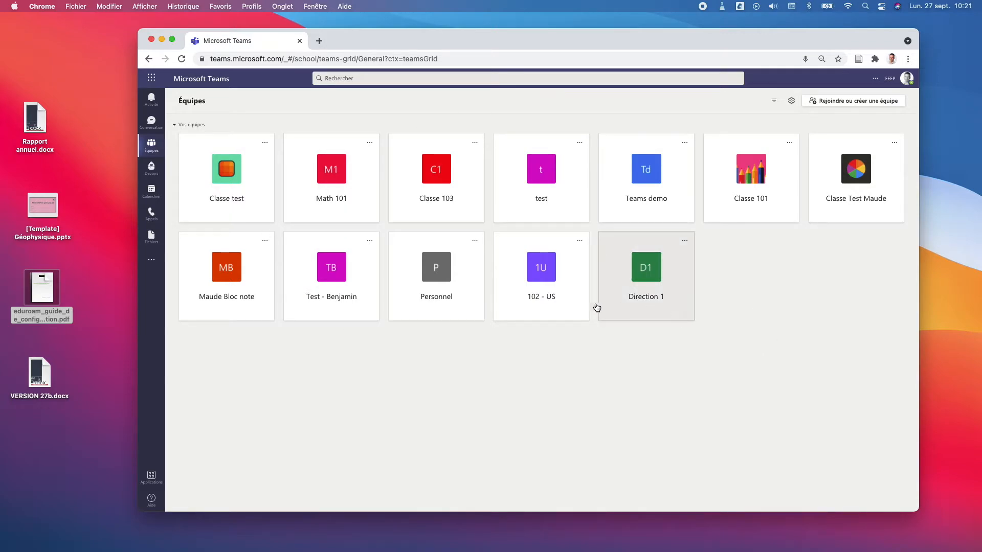
left_click(685, 242)
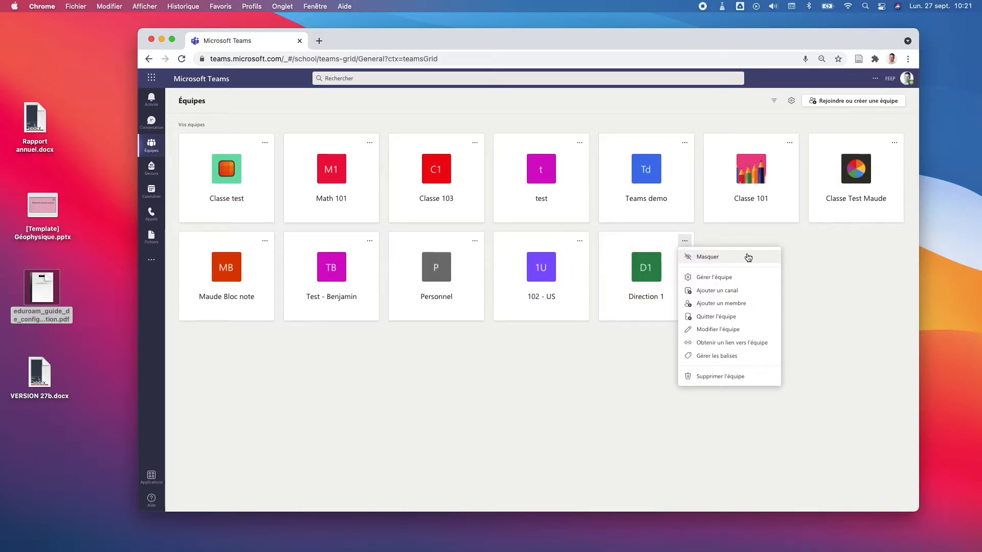
left_click(797, 328)
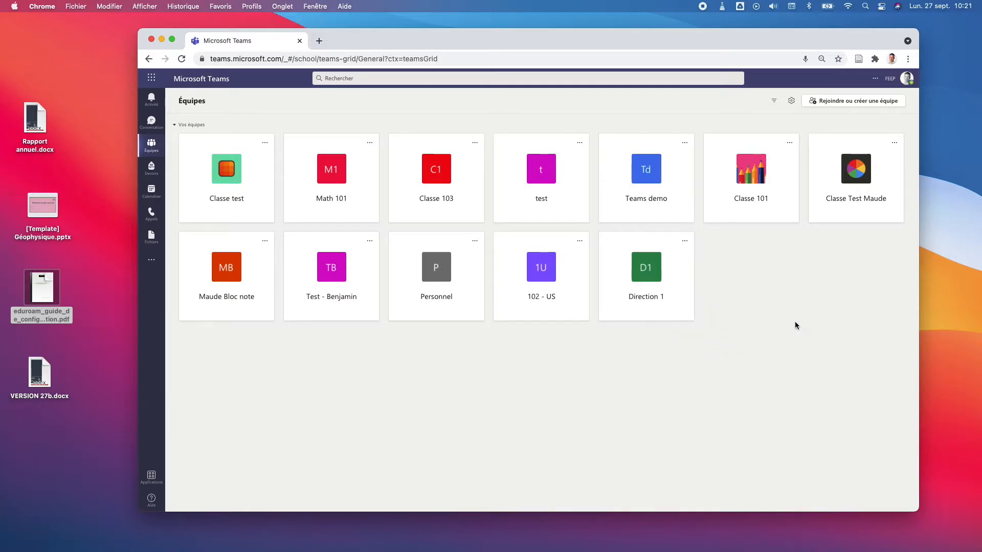
left_click(647, 278)
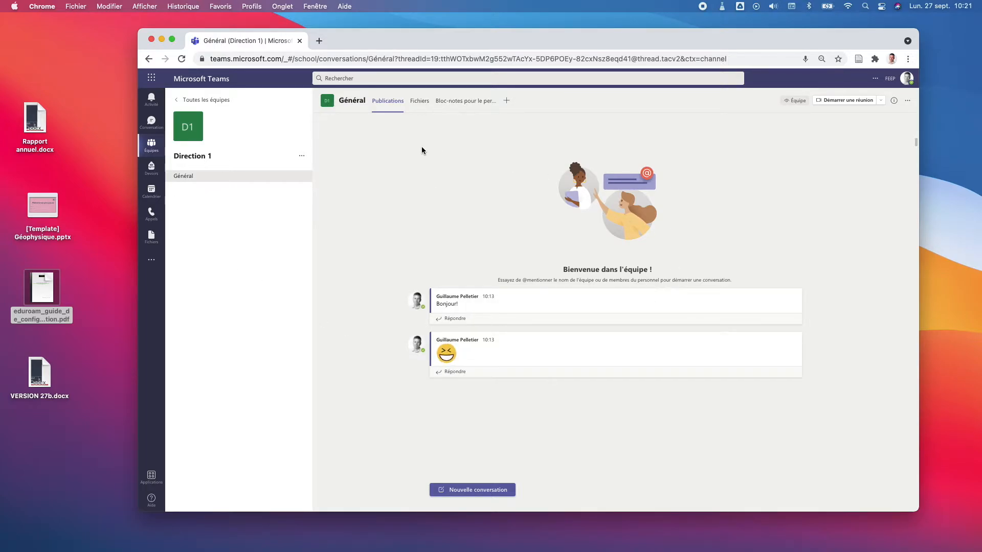
Step: Open Général's Fichiers tab listing the three uploaded documents in Documents > General
left_click(420, 101)
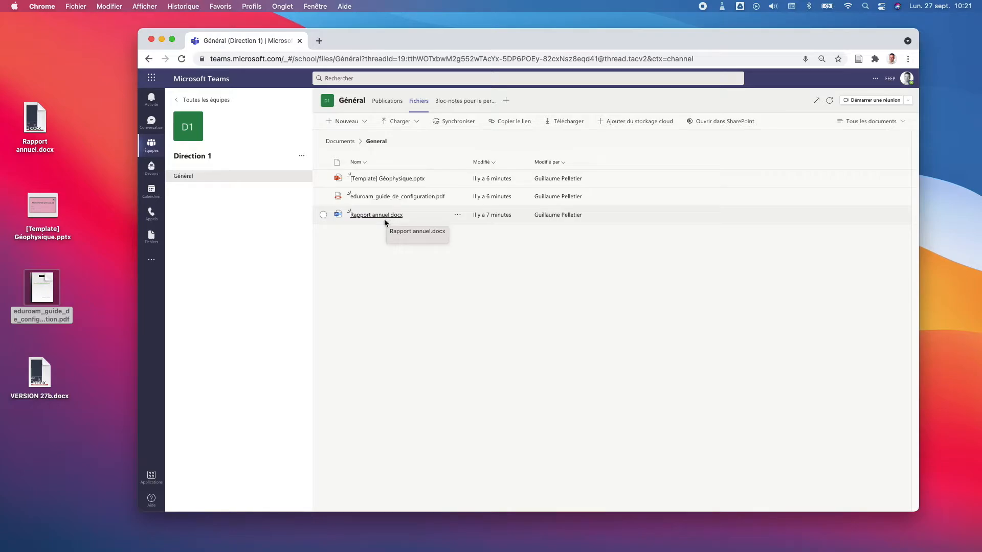
Step: Show the actions for Rapport annuel.docx with the Ouvrir submenu expanded
left_click(457, 217)
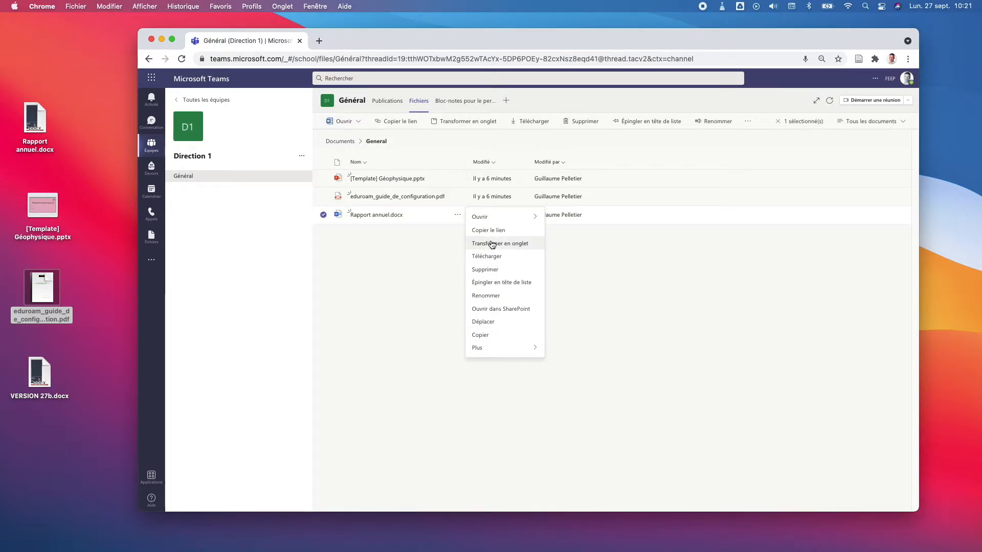
mouse_move(492, 223)
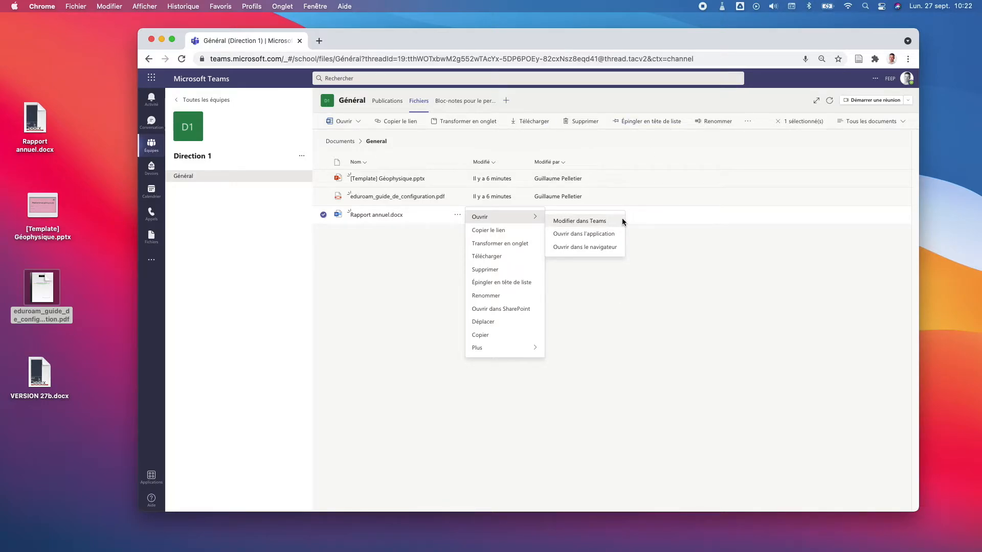
Step: Open Rapport annuel.docx in Word for the web and scroll over its cover page
left_click(600, 247)
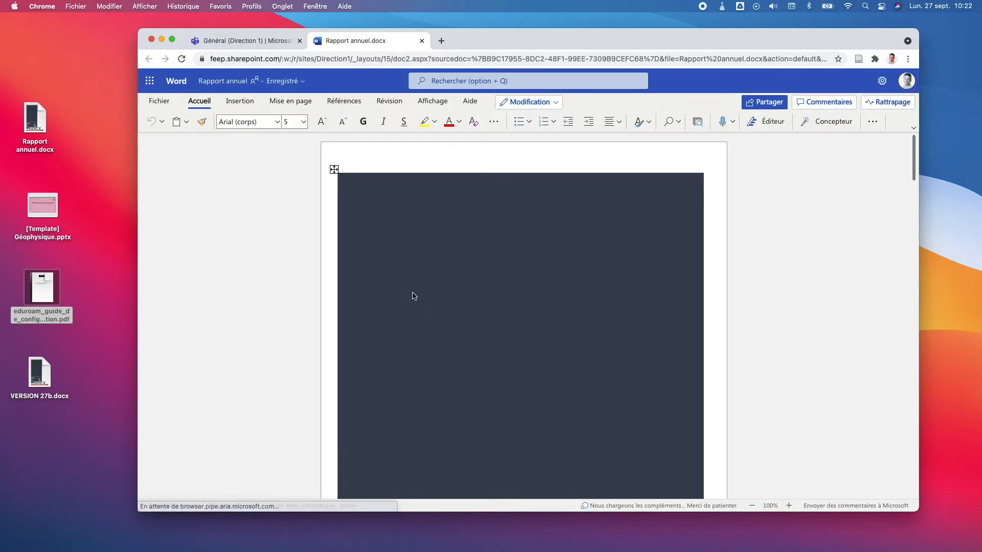
scroll(605, 238, "down", 5)
scroll(603, 243, "up", 5)
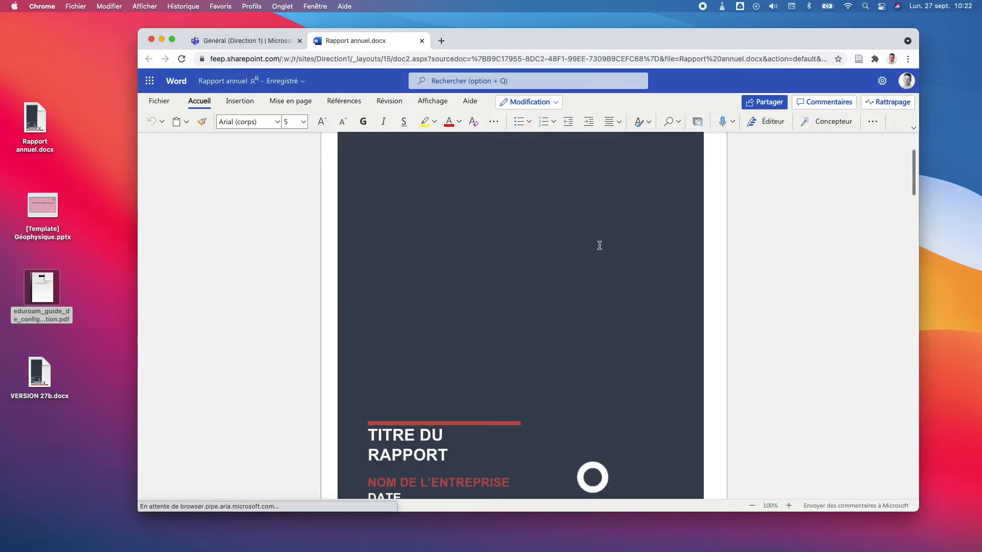
scroll(598, 247, "down", 2)
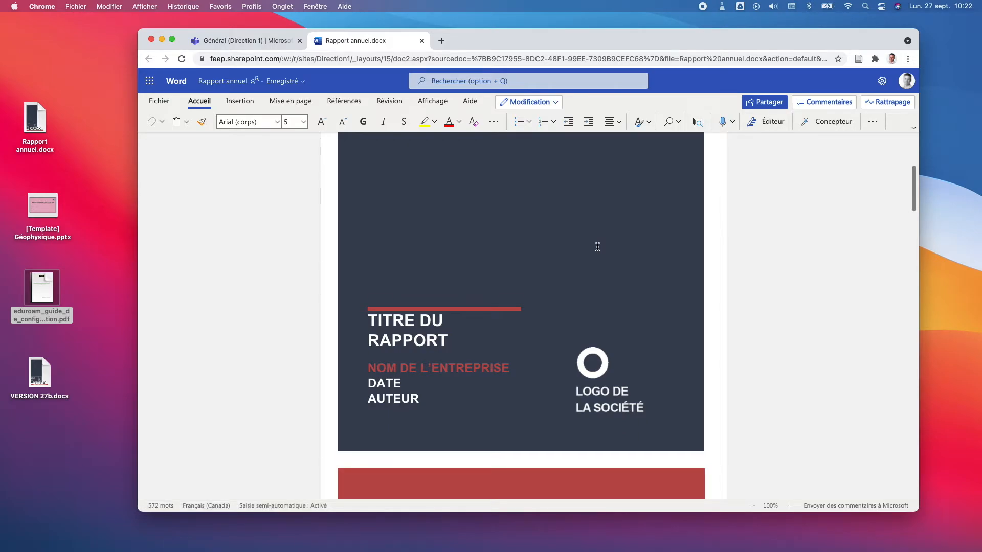
Step: Select the cover title, logo placeholder and AUTEUR line, then go back to the Teams files
triple_click(399, 312)
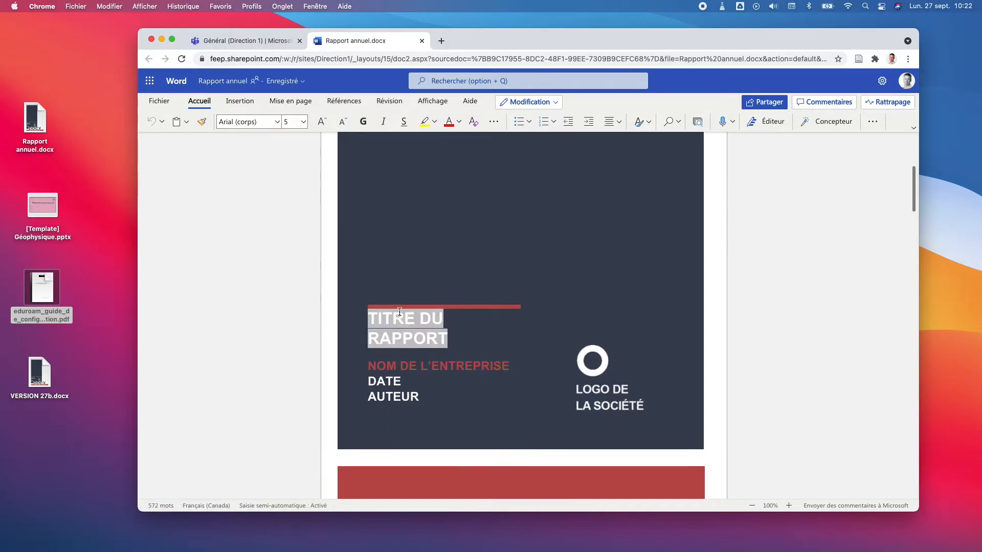
left_click(598, 375)
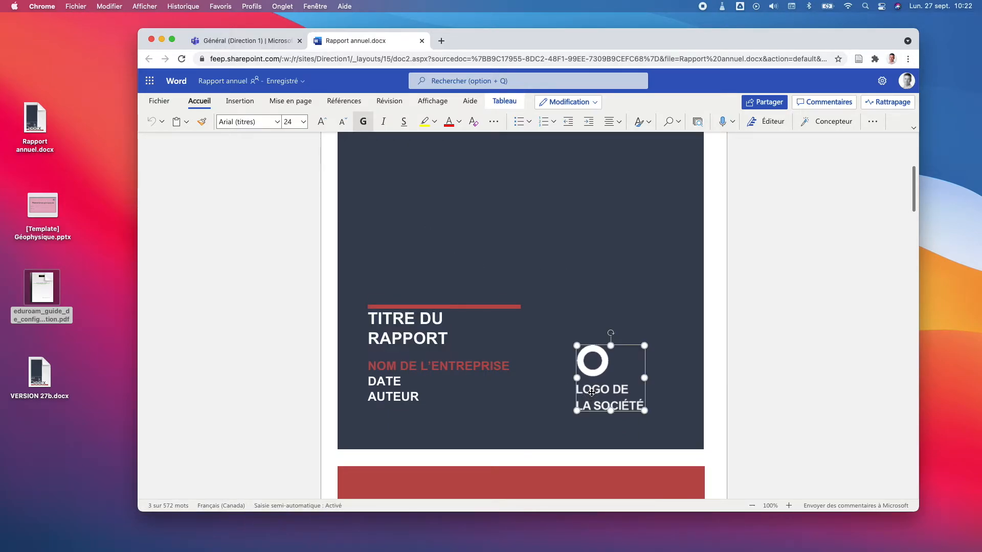
left_click(432, 395)
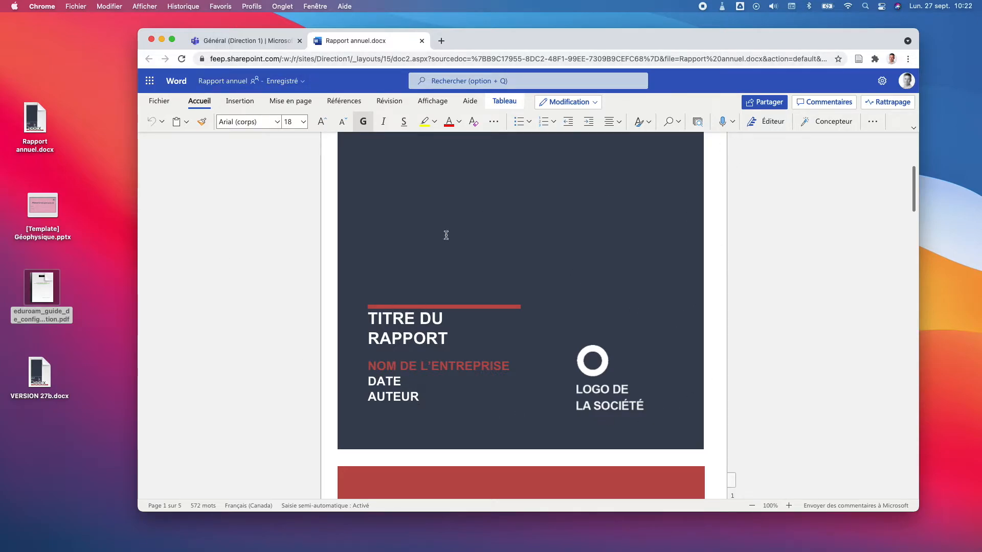
left_click(268, 41)
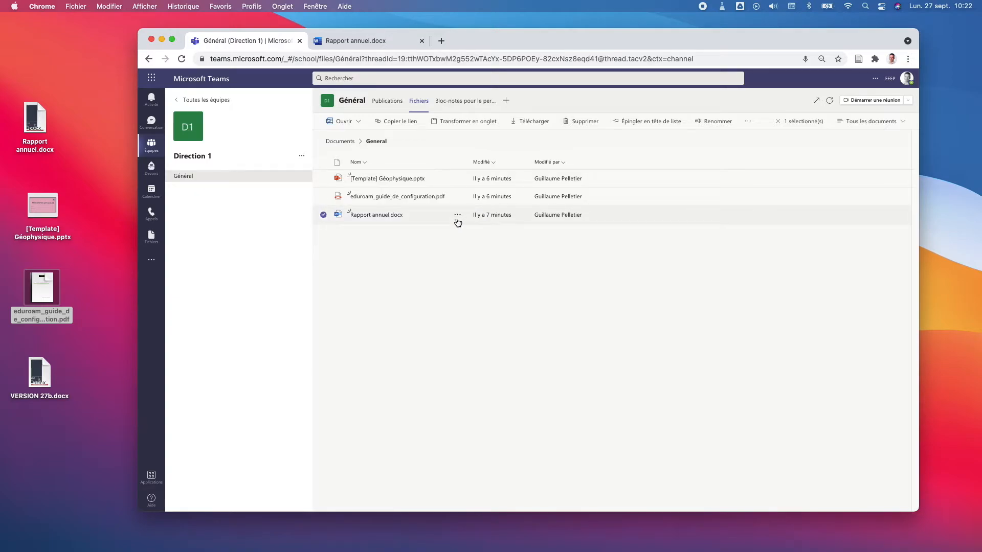
Step: Launch Rapport annuel.docx in desktop Word through Ouvrir dans l'application and Ouvrir Microsoft Word
left_click(457, 218)
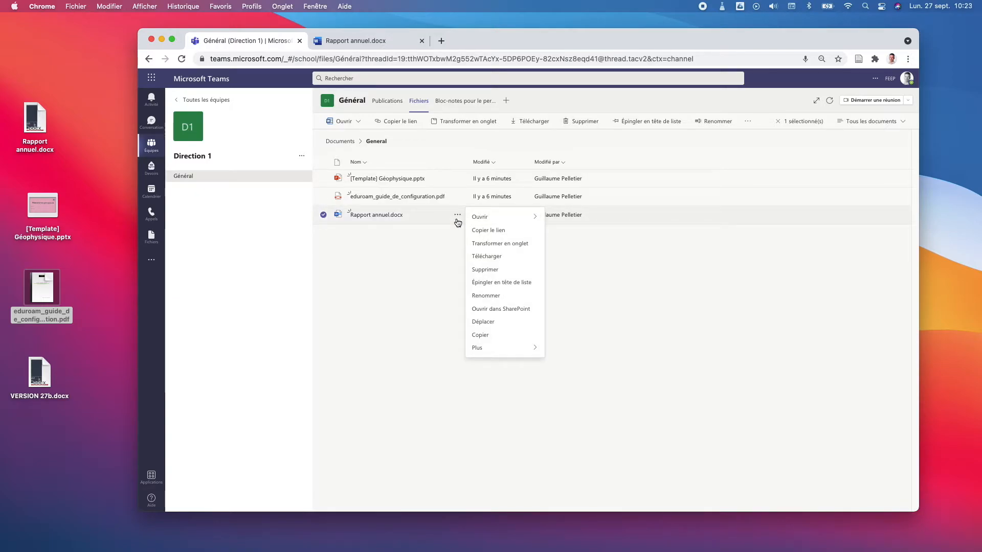
mouse_move(478, 218)
left_click(596, 233)
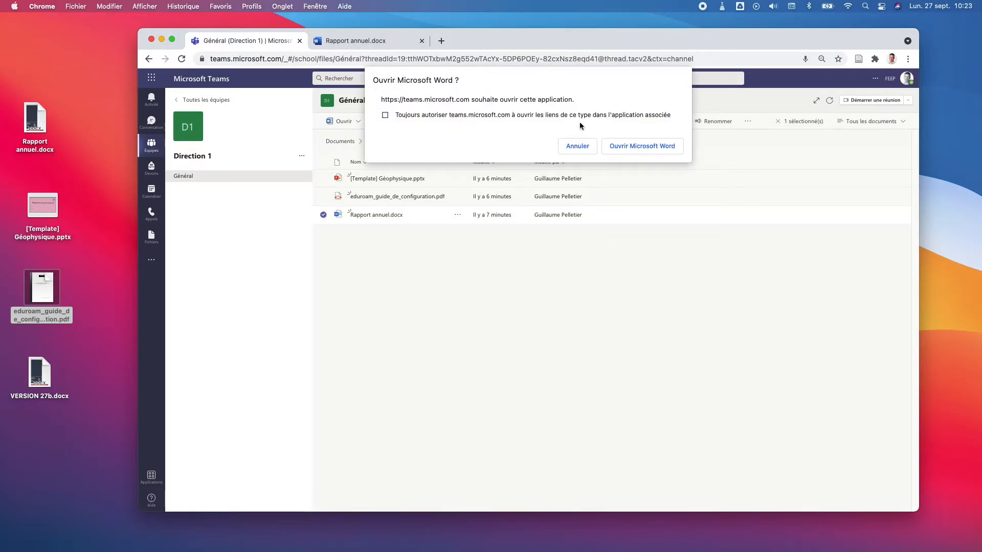
left_click(650, 148)
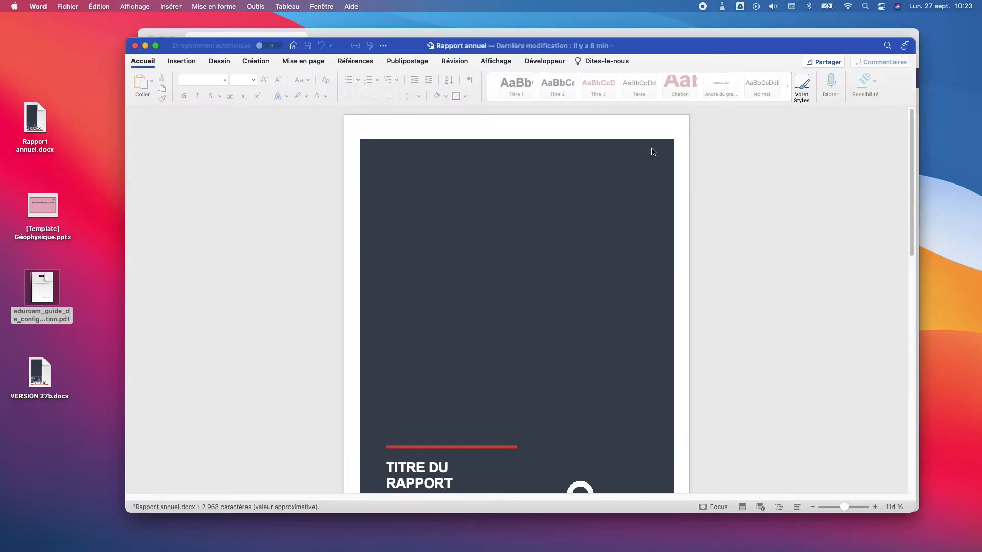
Step: Save the cover retitled 'Rapport 2021', then move Word aside to reveal the Teams files
left_click_drag(735, 45, 699, 63)
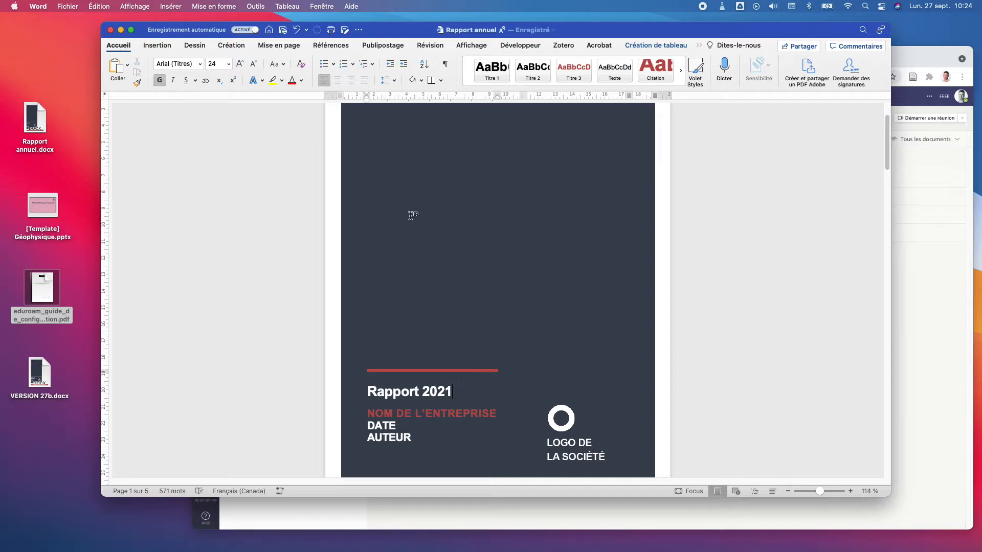
left_click(283, 32)
left_click_drag(587, 32, 558, 37)
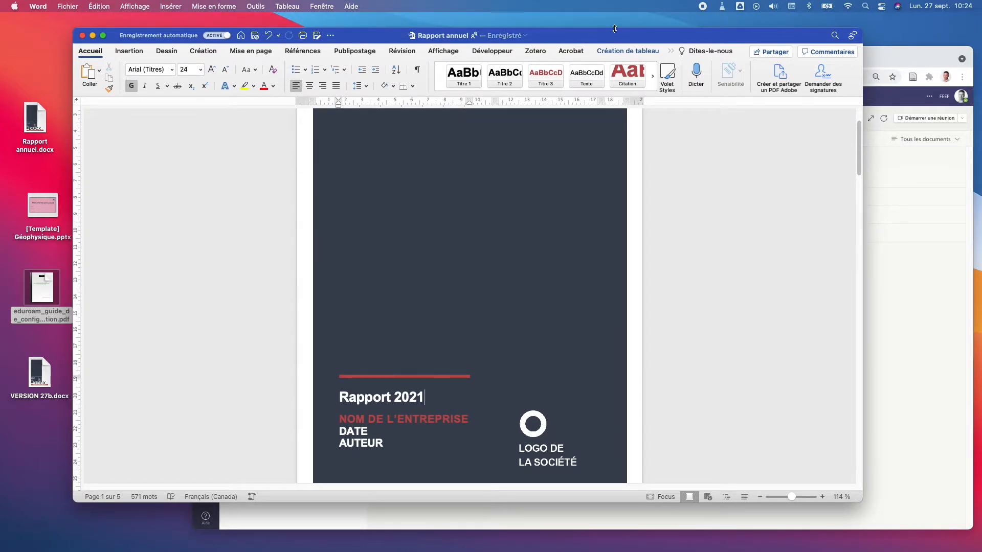
left_click_drag(625, 31, 618, 72)
left_click(718, 53)
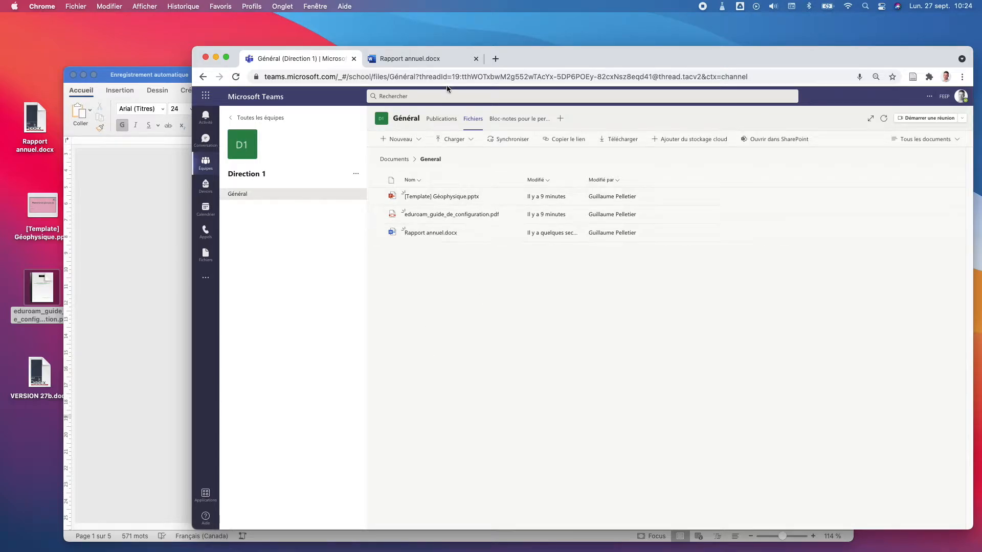
Step: In the browser copy, replace the NOM DE L'ENTREPRISE cover placeholder with FEEP
left_click(447, 60)
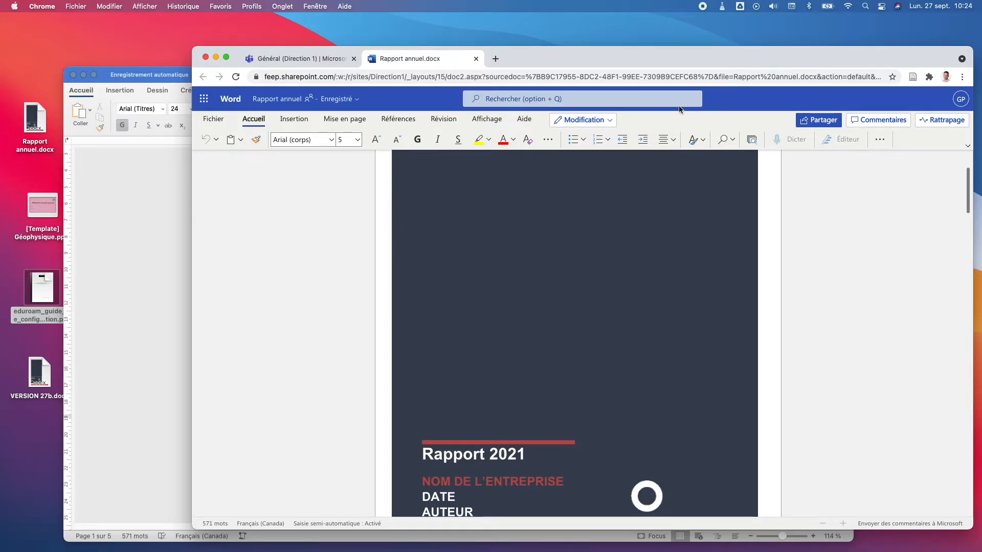
left_click_drag(691, 61, 691, 48)
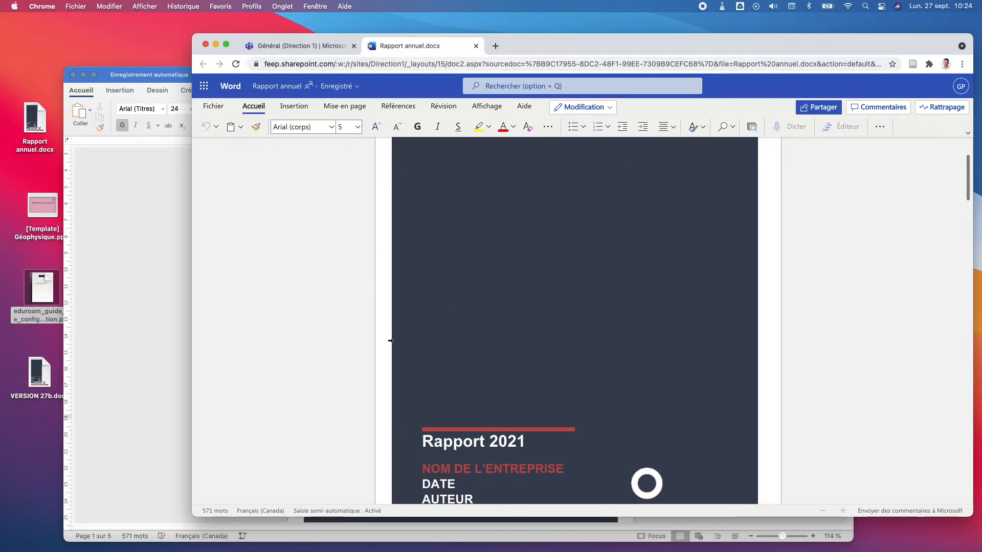
left_click(526, 444)
left_click(490, 473)
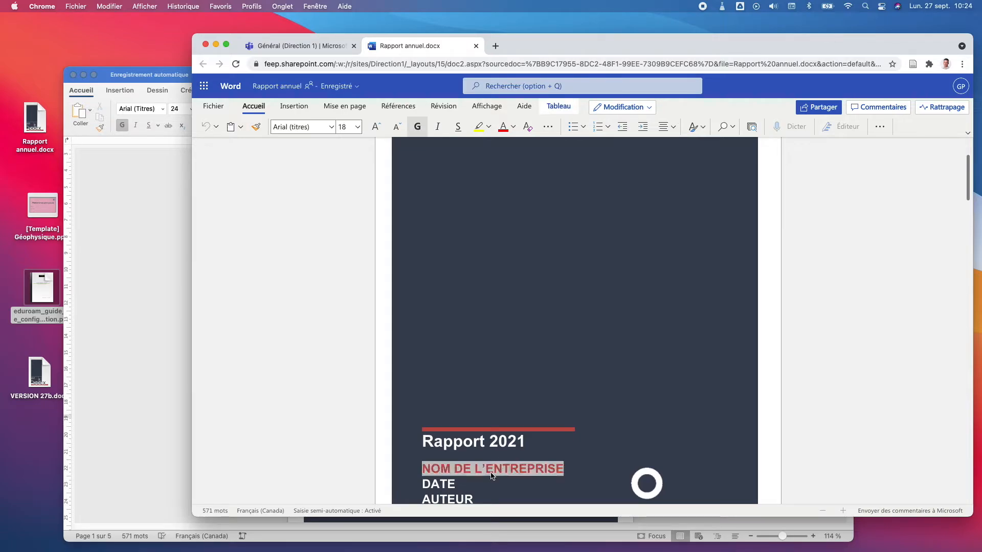
type("FEEP")
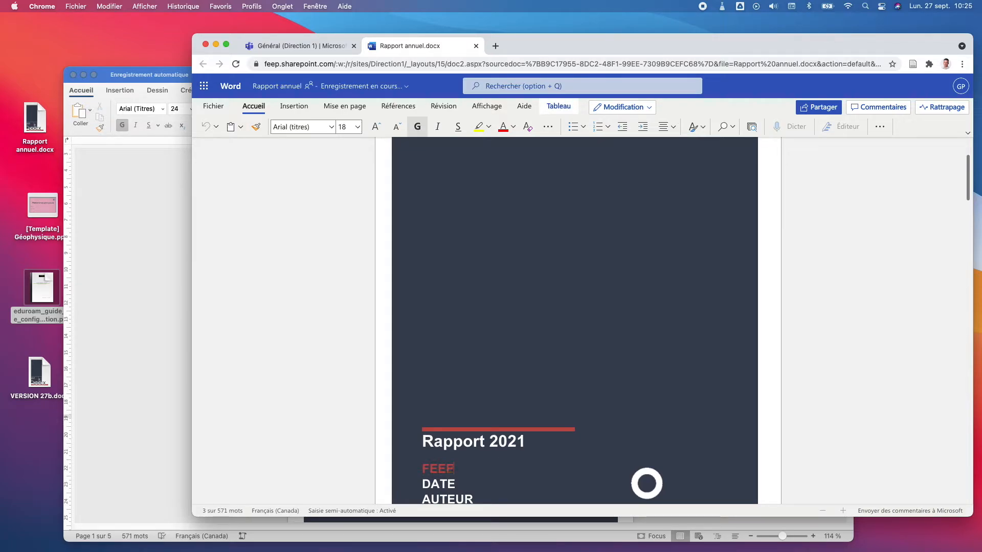
left_click(513, 406)
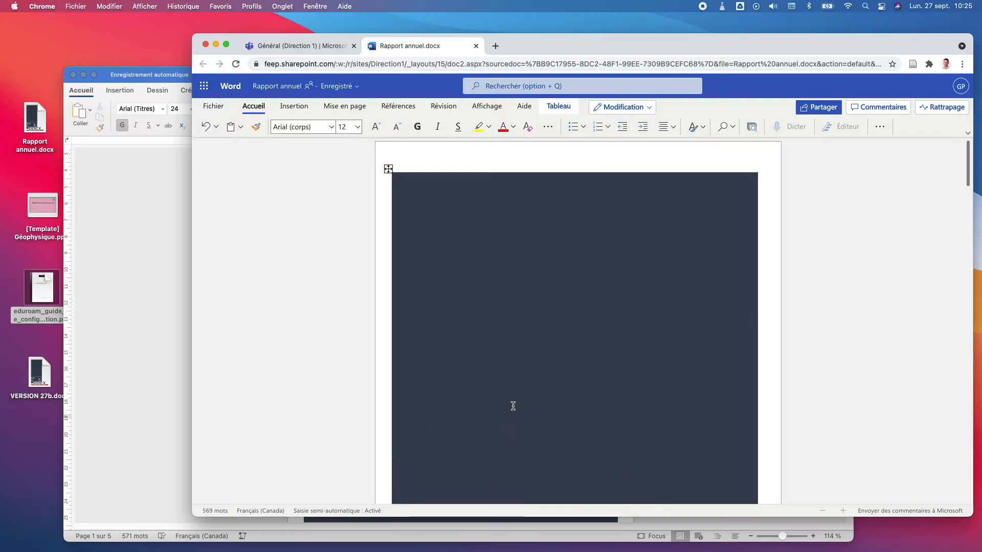
scroll(535, 290, "down", 5)
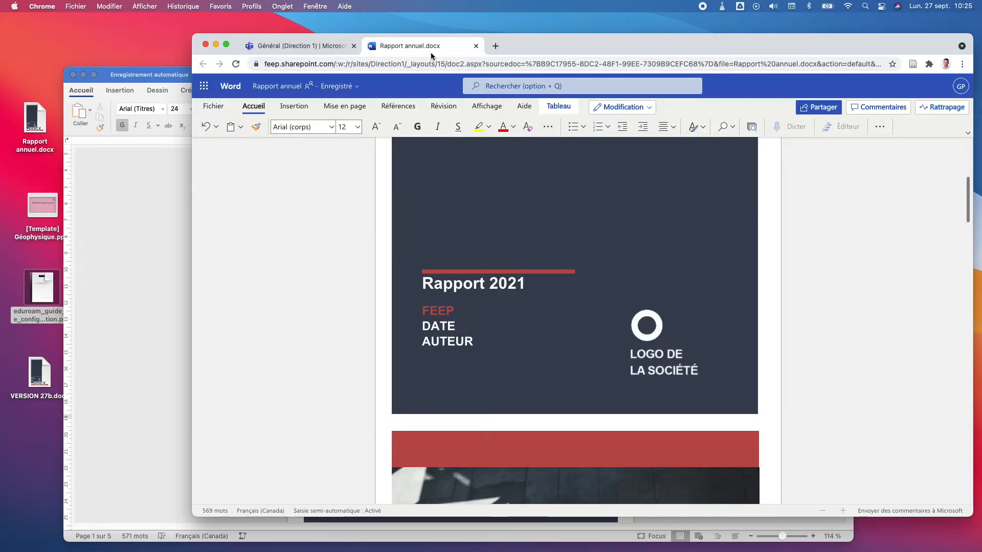
left_click(144, 238)
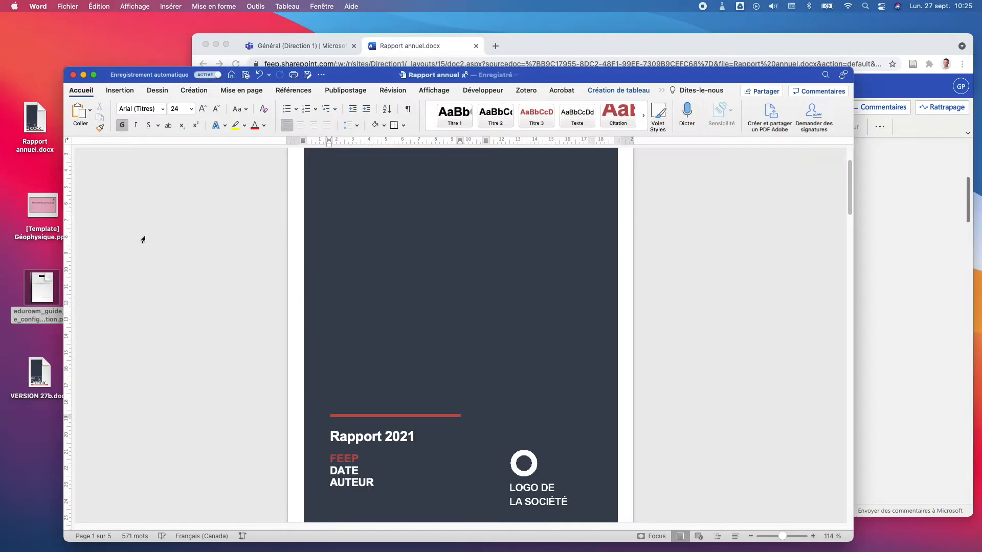
Step: Compare the desktop and browser copies to confirm FEEP synced, then close the desktop window
left_click_drag(602, 75, 610, 46)
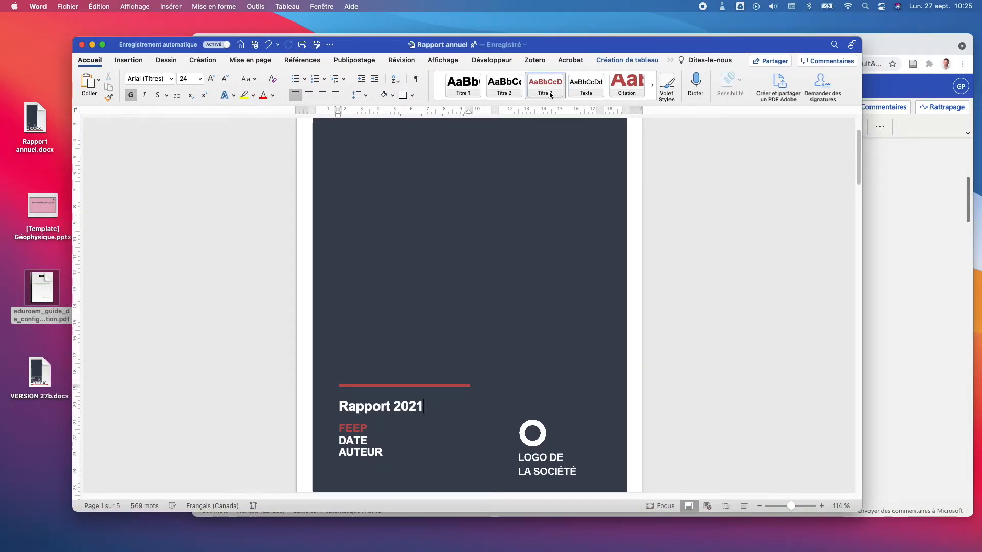
left_click_drag(627, 44, 630, 75)
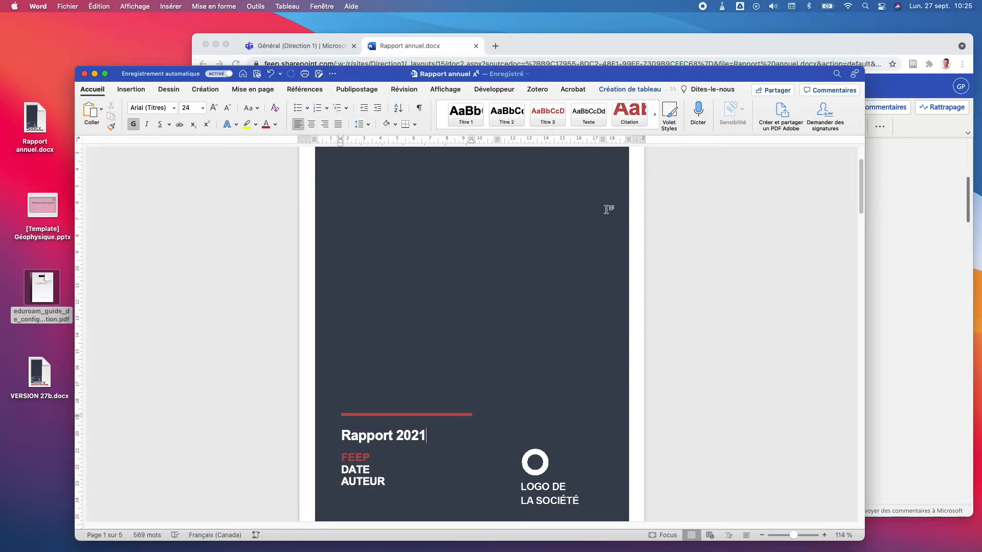
left_click_drag(698, 74, 681, 57)
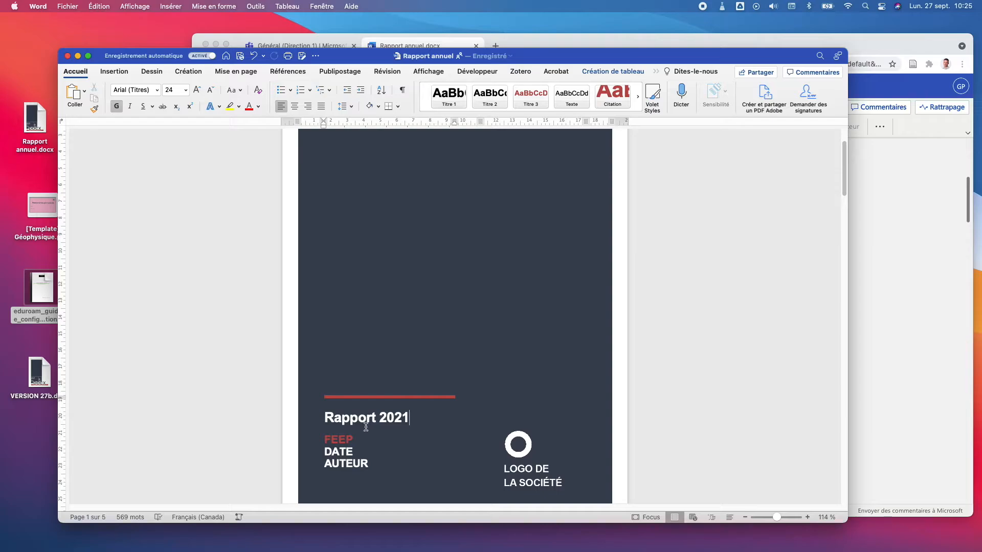
left_click_drag(673, 52, 682, 56)
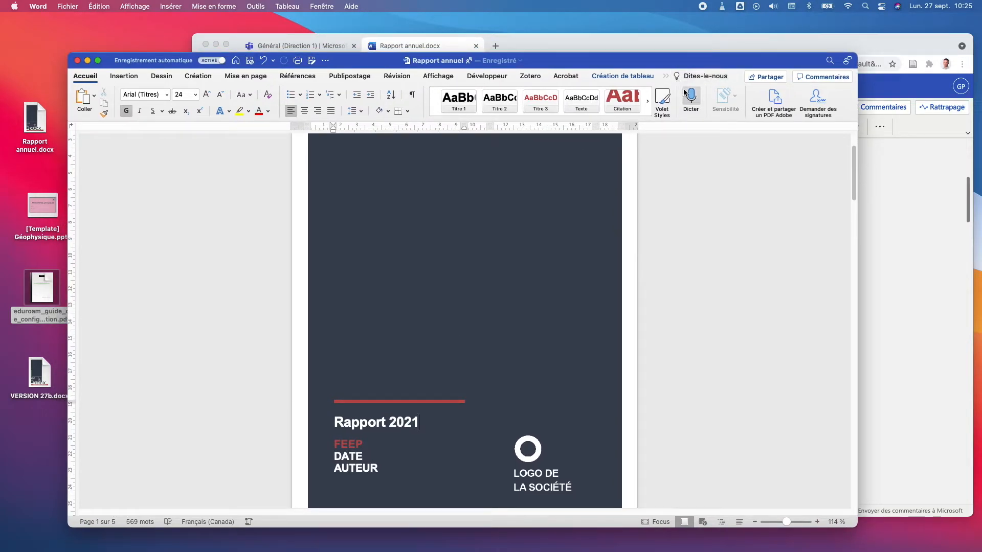
left_click(659, 40)
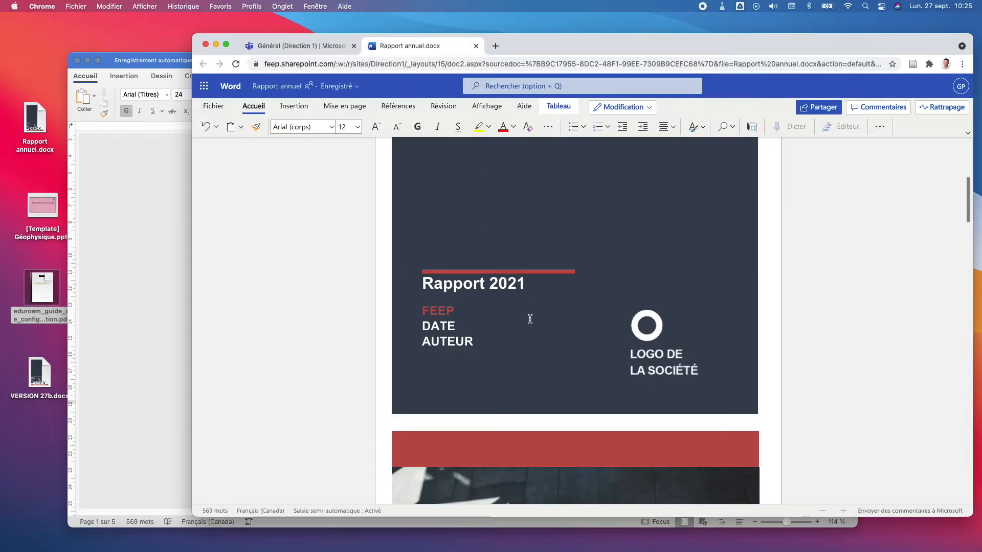
left_click(143, 340)
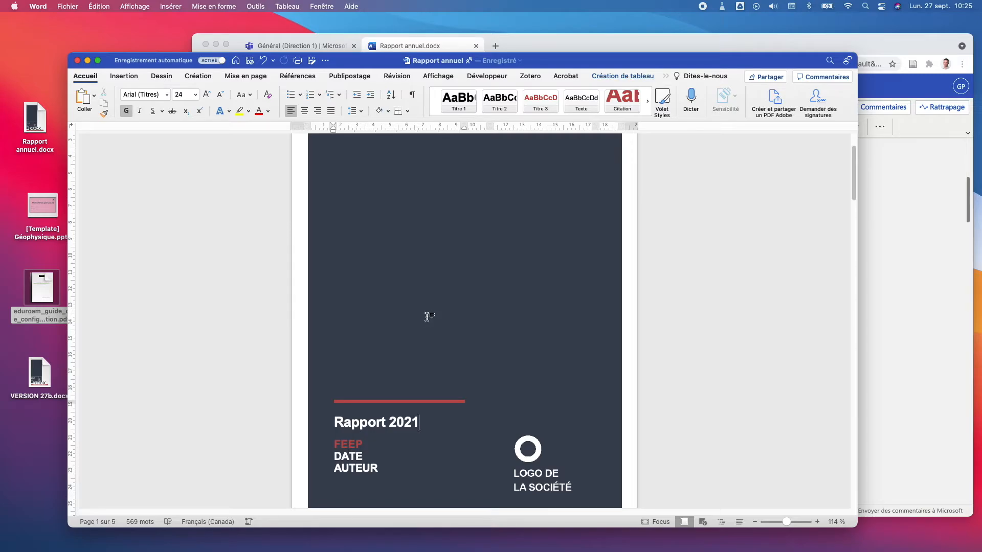
left_click(77, 61)
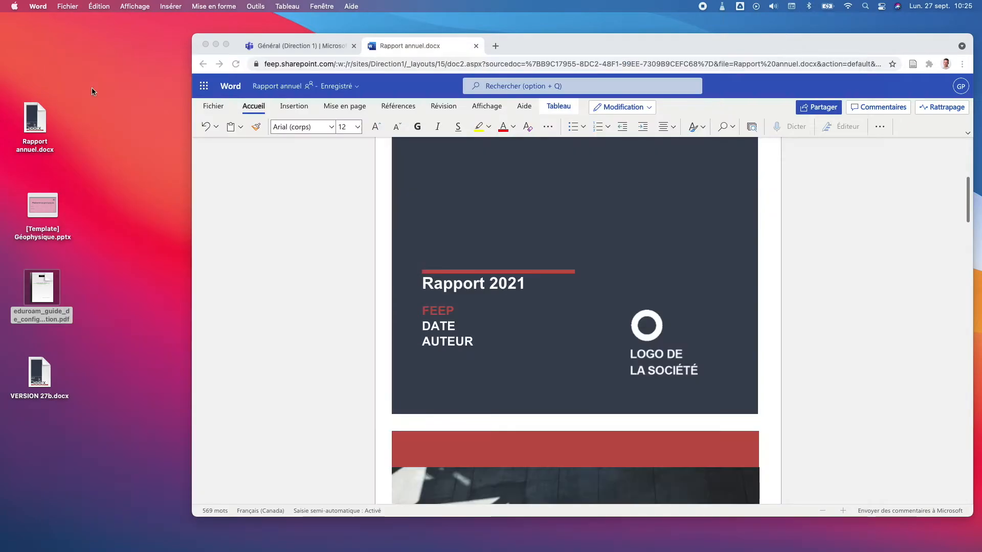
Step: In Word's Open window, browse Sur mon Mac to Bureau and select Rapport annuel.docx
left_click(303, 48)
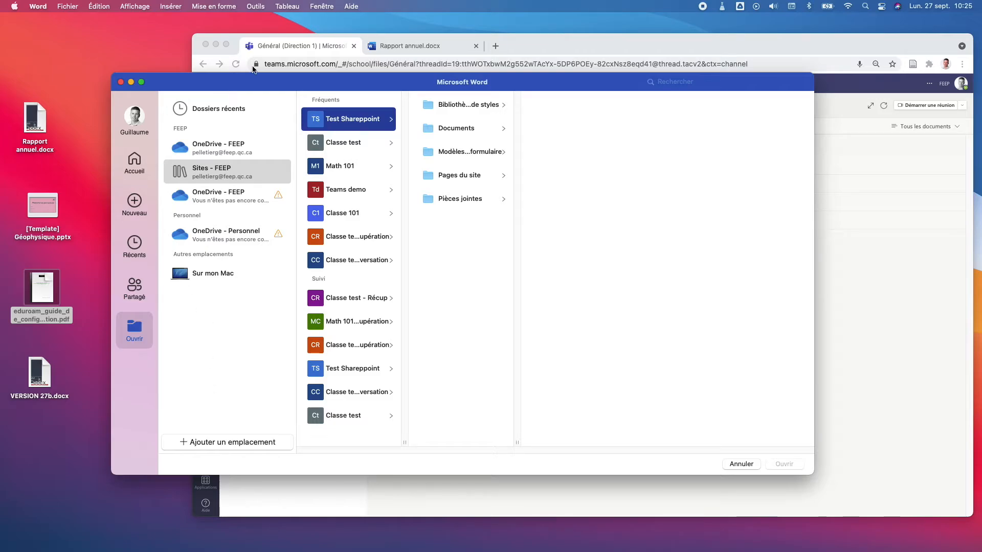
left_click_drag(256, 76, 243, 30)
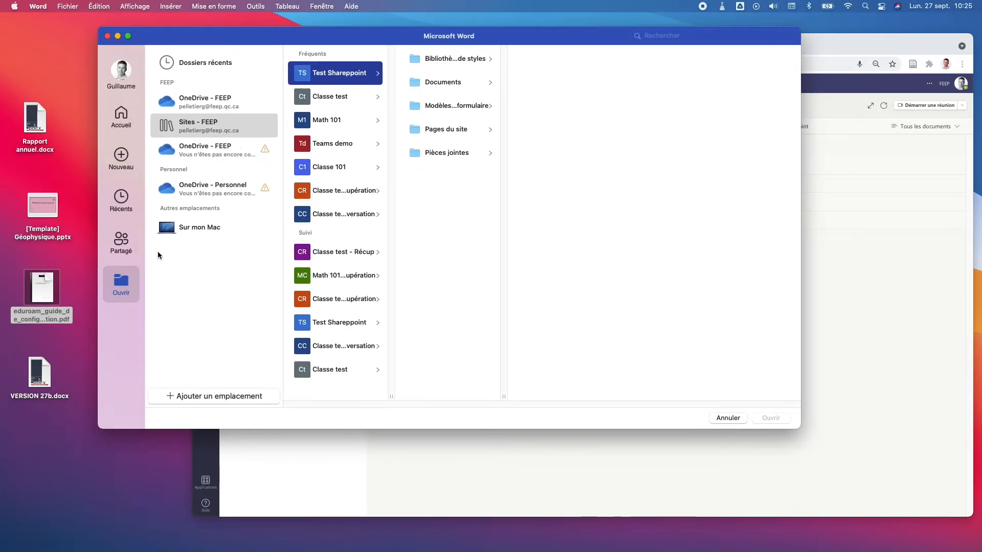
left_click(121, 116)
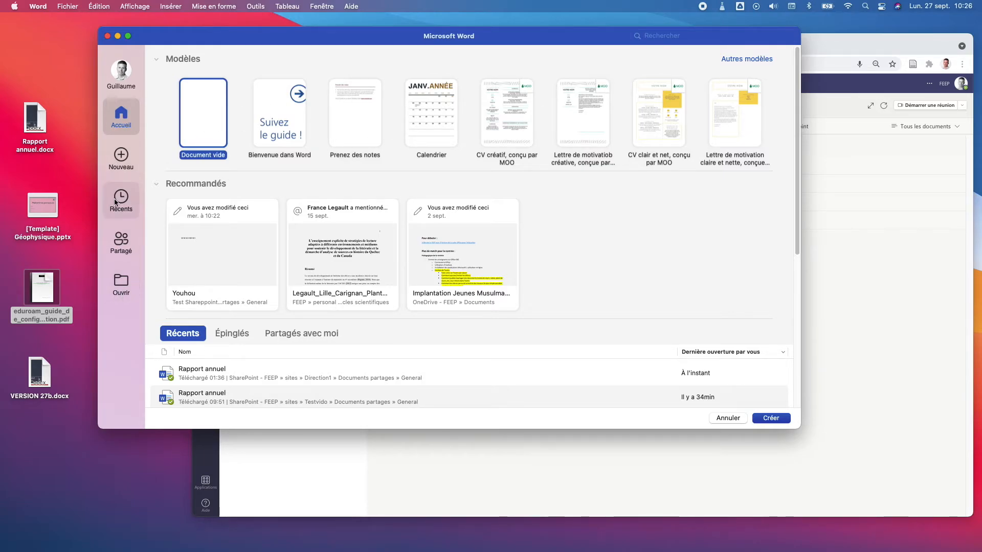
left_click(115, 292)
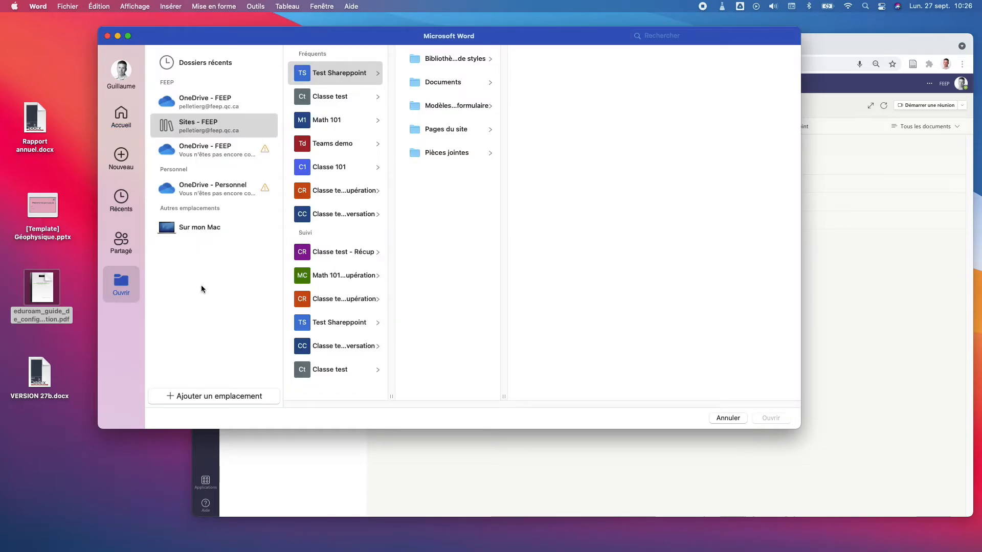
left_click(198, 230)
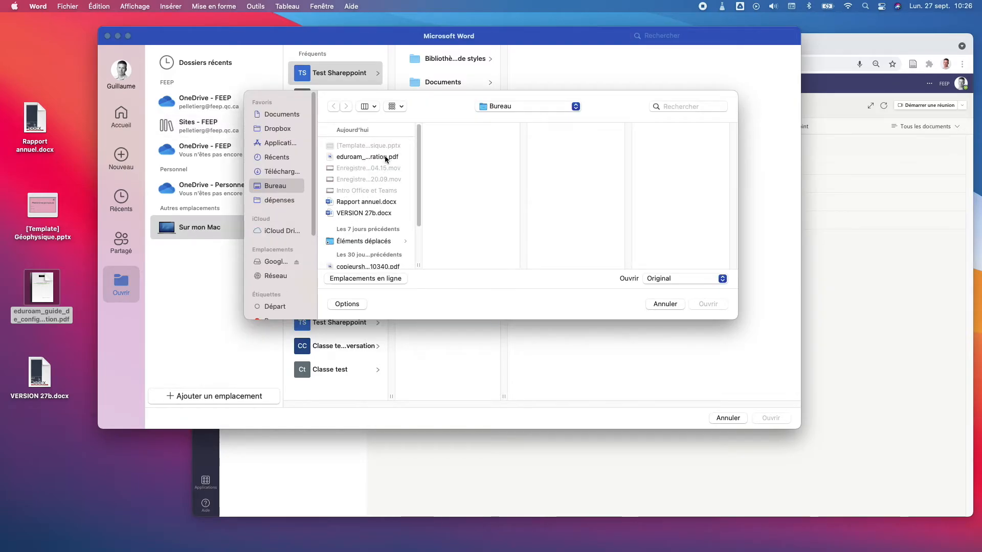
left_click(373, 202)
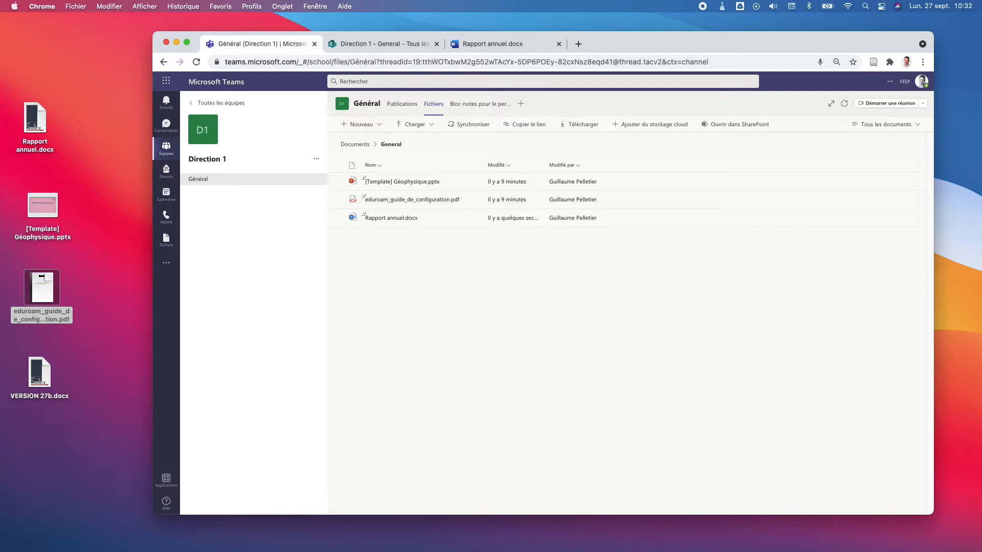
Step: Bring Word's Open window forward and view its SharePoint locations
key("super+Tab")
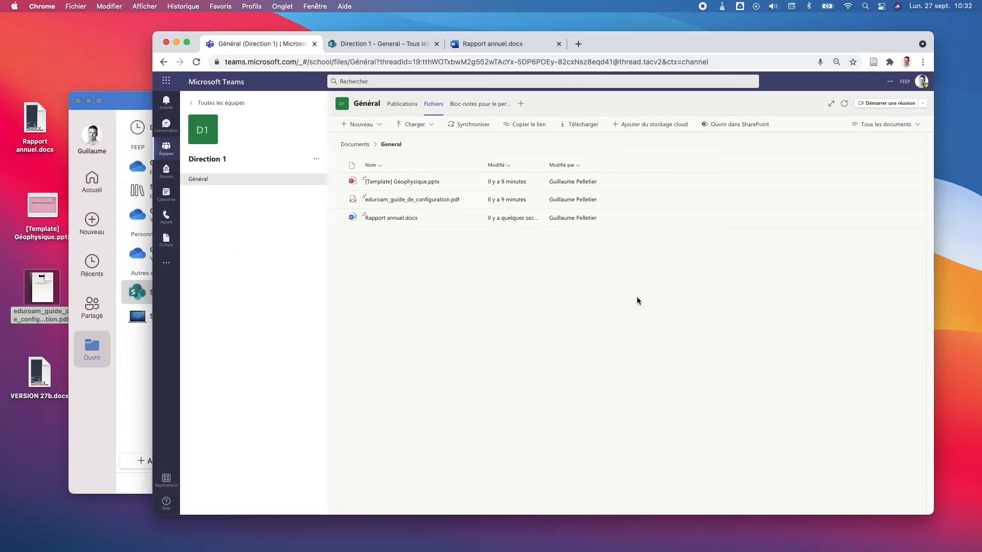
left_click(148, 355)
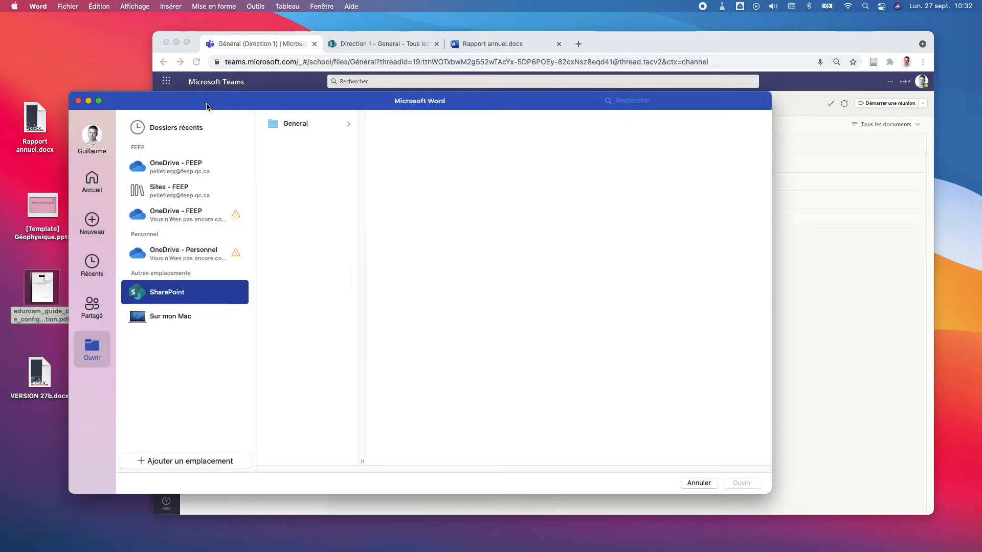
left_click_drag(206, 107, 232, 72)
left_click(190, 265)
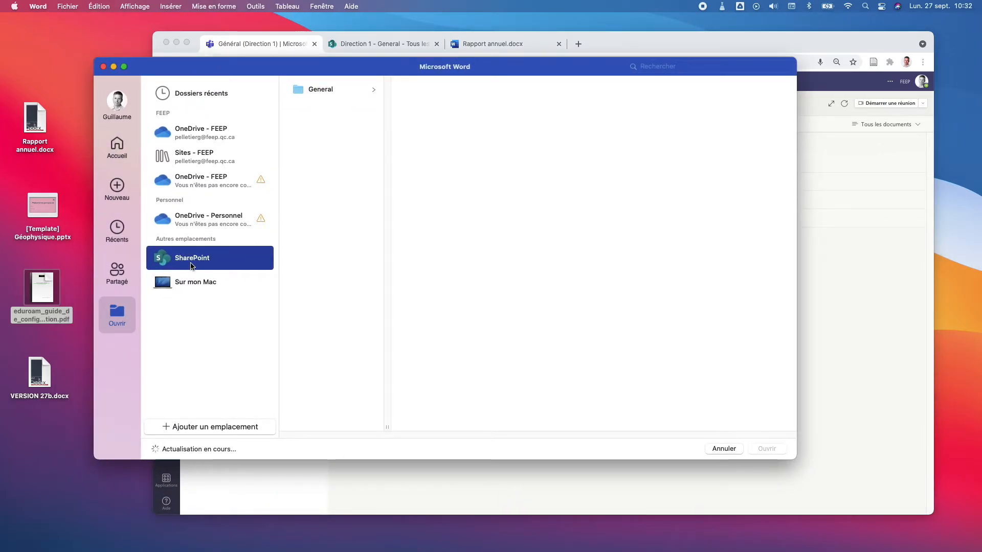
Step: Get the General folder's link in Teams and switch it to the SharePoint version
left_click(839, 276)
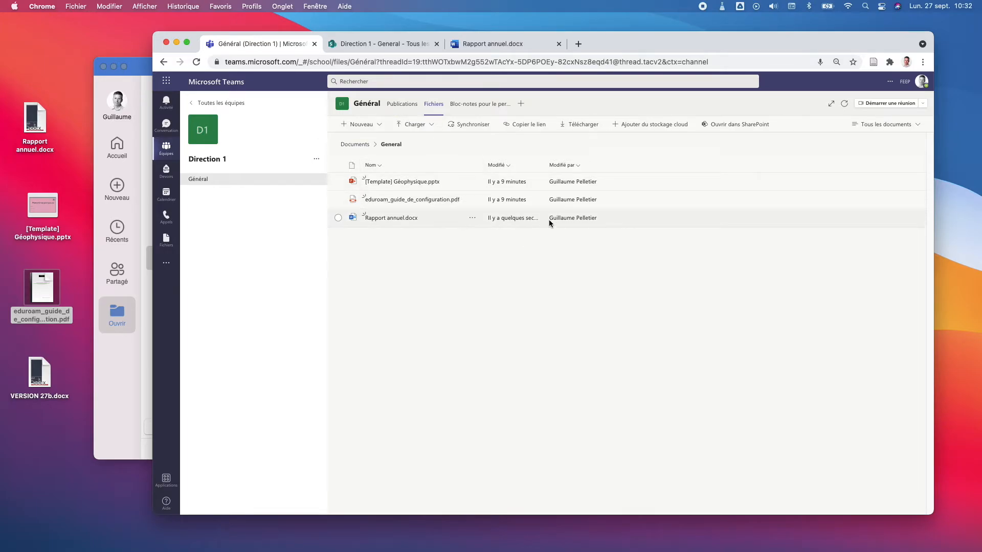
left_click(530, 125)
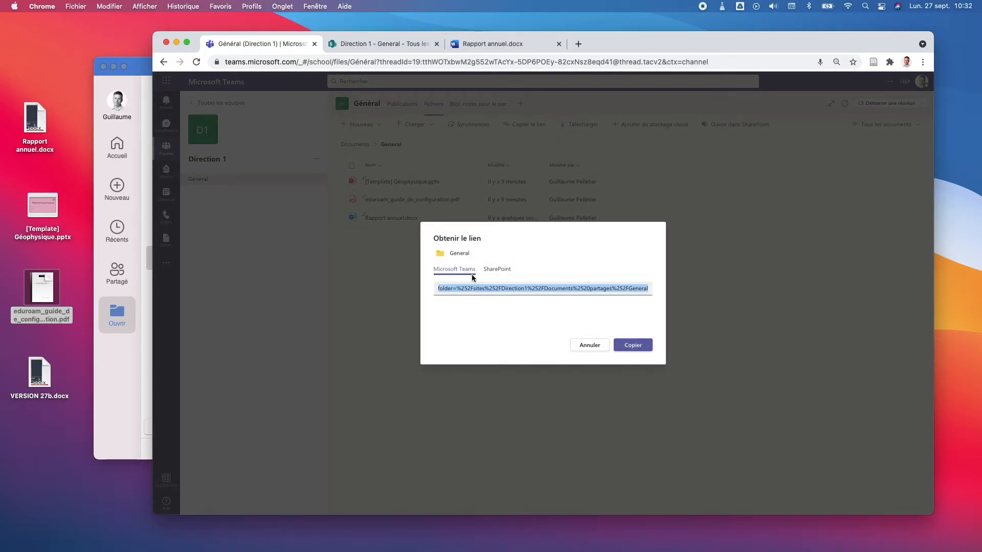
left_click(495, 271)
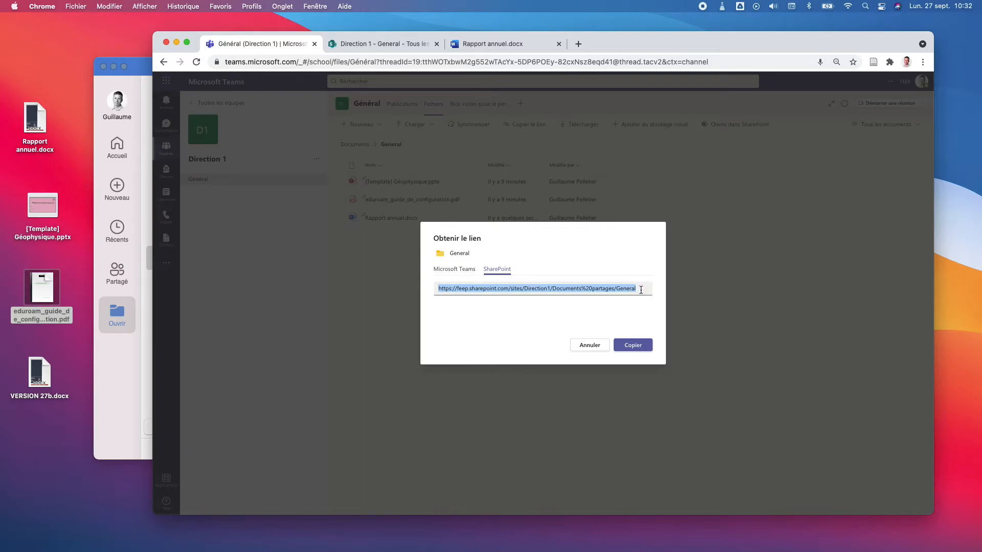
right_click(569, 292)
left_click(524, 317)
Step: Copy the SharePoint folder link and add it as a new SharePoint location in Word
left_click(631, 345)
left_click(128, 390)
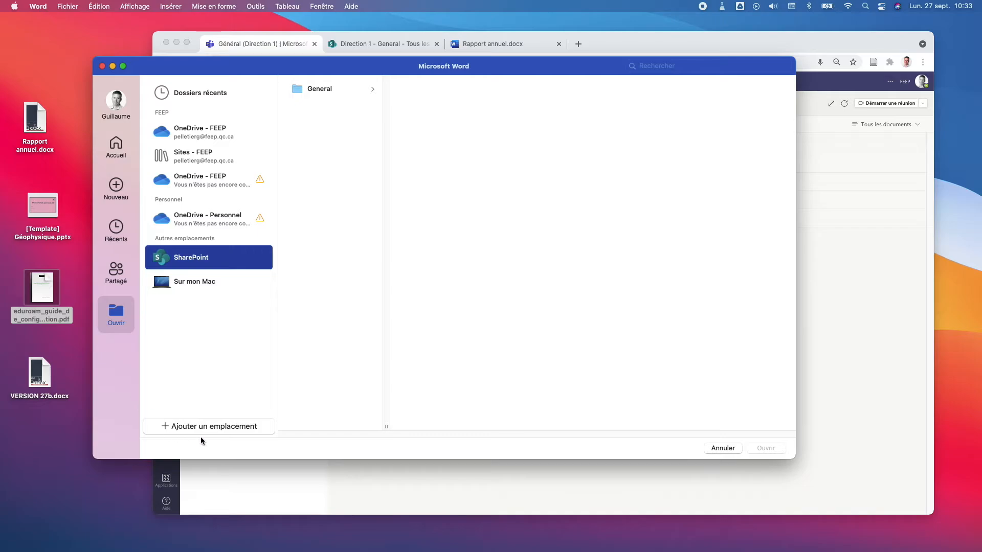
left_click(224, 428)
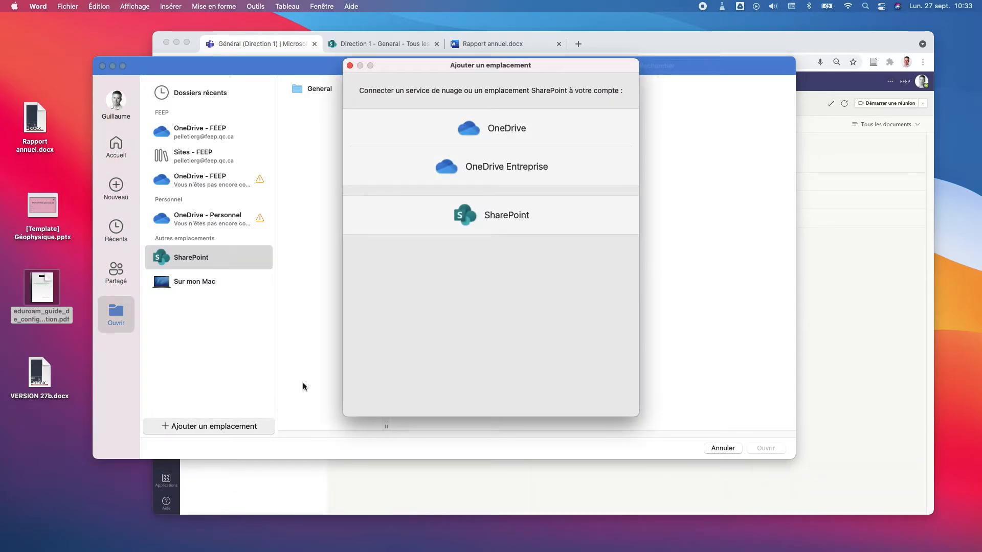
left_click(504, 224)
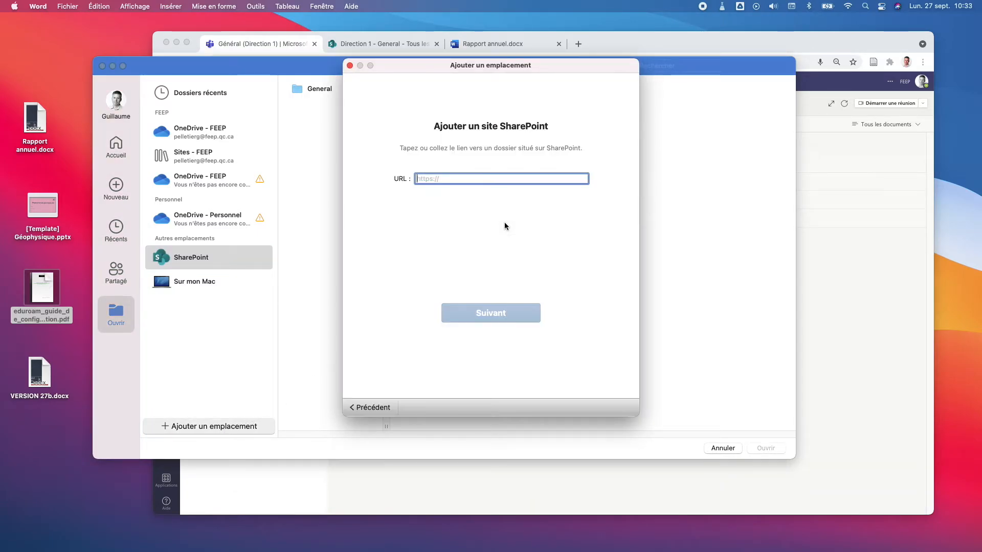
key("super+v")
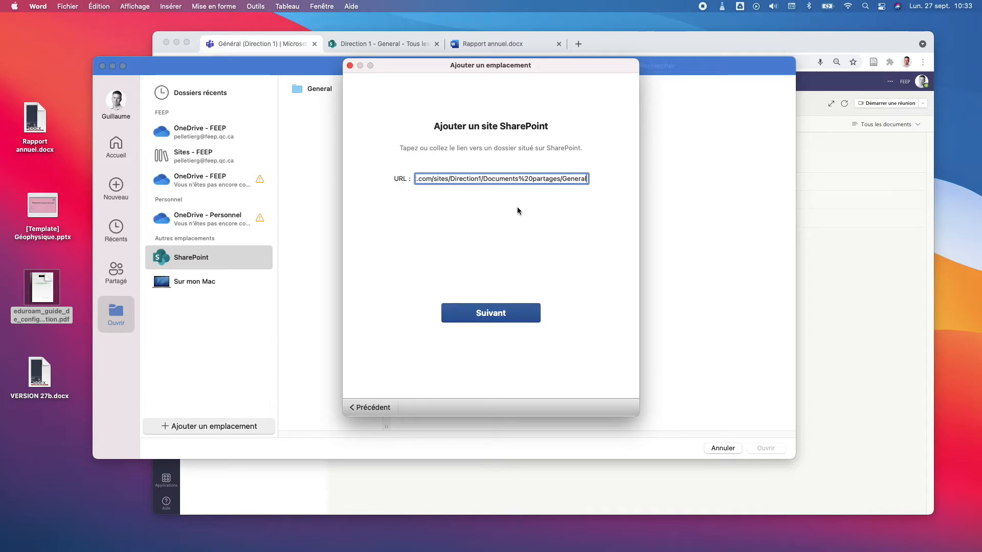
left_click(496, 318)
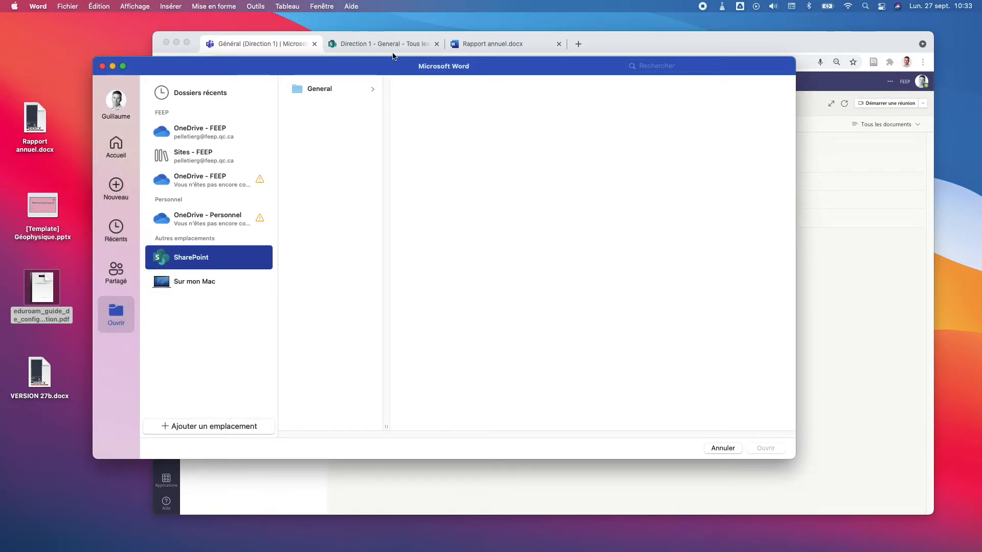
Step: Open Rapport annuel from the SharePoint site's General folder after previewing it
left_click_drag(391, 65, 403, 131)
left_click(712, 45)
left_click_drag(712, 45, 659, 53)
left_click(135, 436)
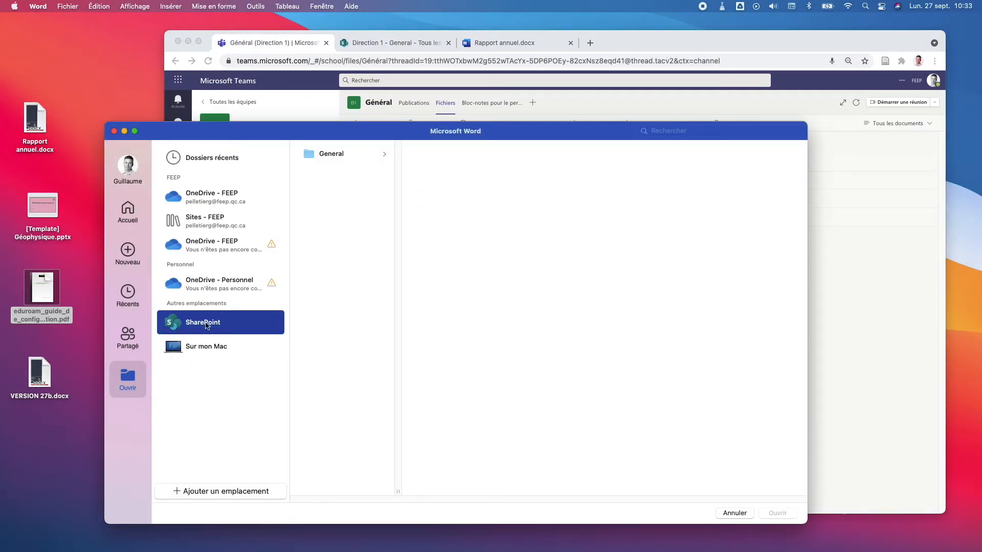
left_click(333, 152)
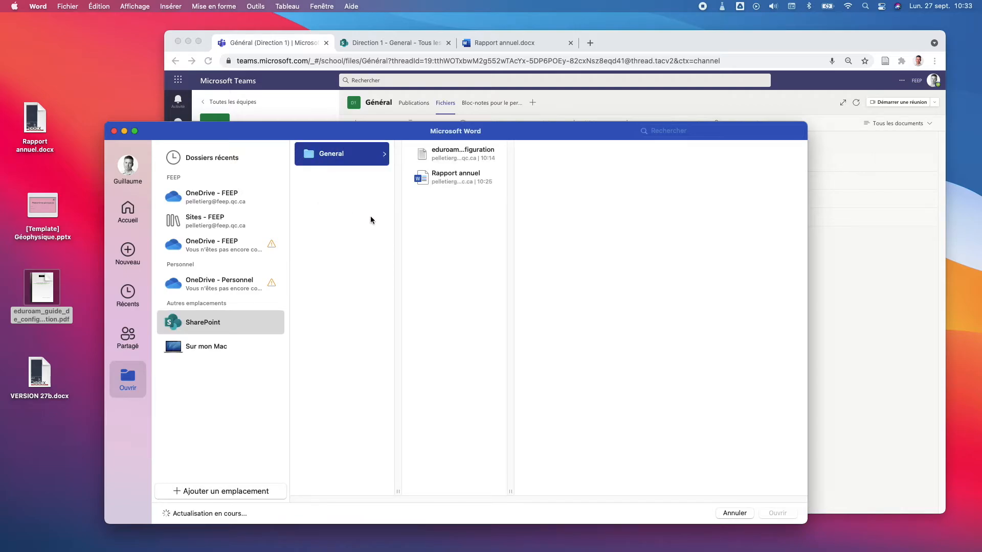
left_click(450, 187)
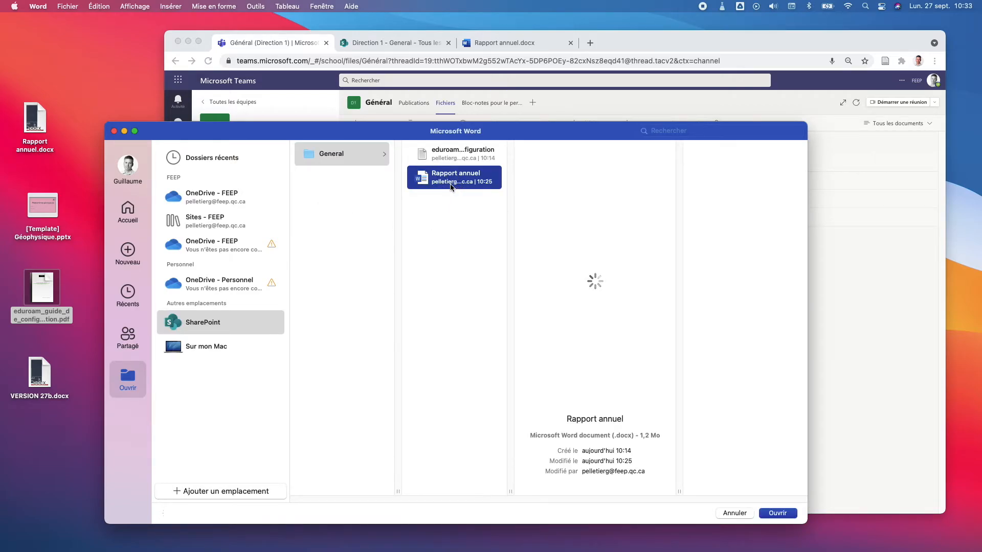
left_click(451, 187)
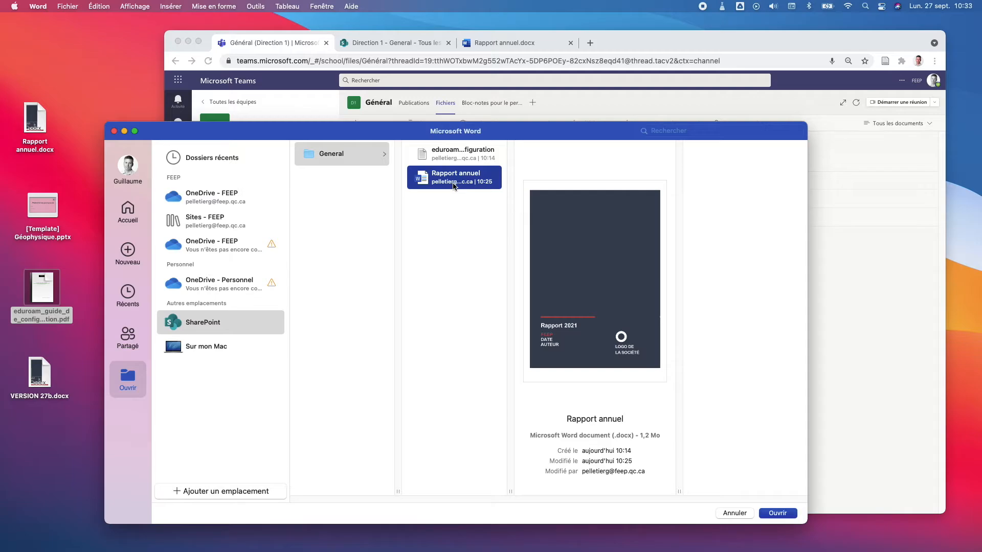
double_click(453, 185)
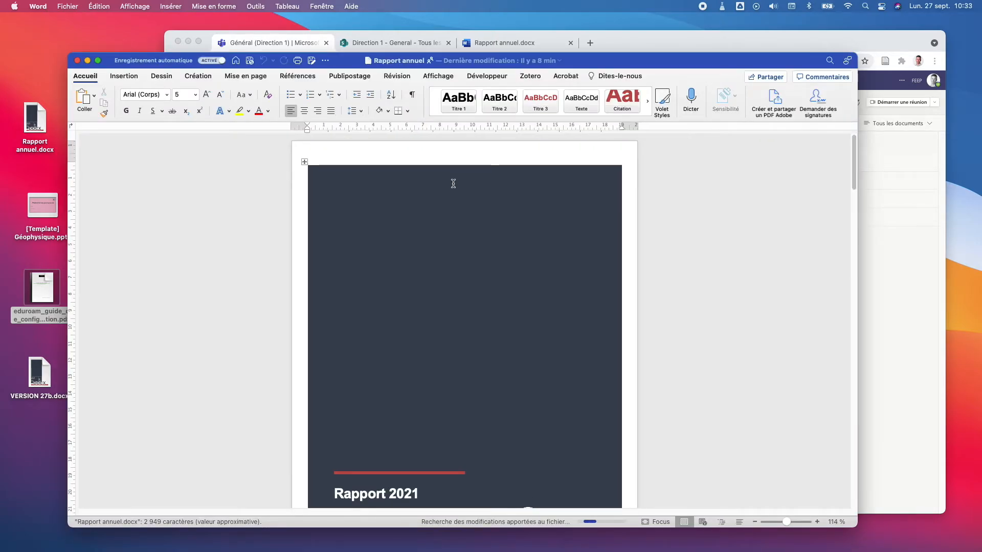
Step: Scroll to INSTRUCTIONS on page 2 and select 'des morceaux de texte pour réaliser un livre'
left_click_drag(633, 61, 661, 47)
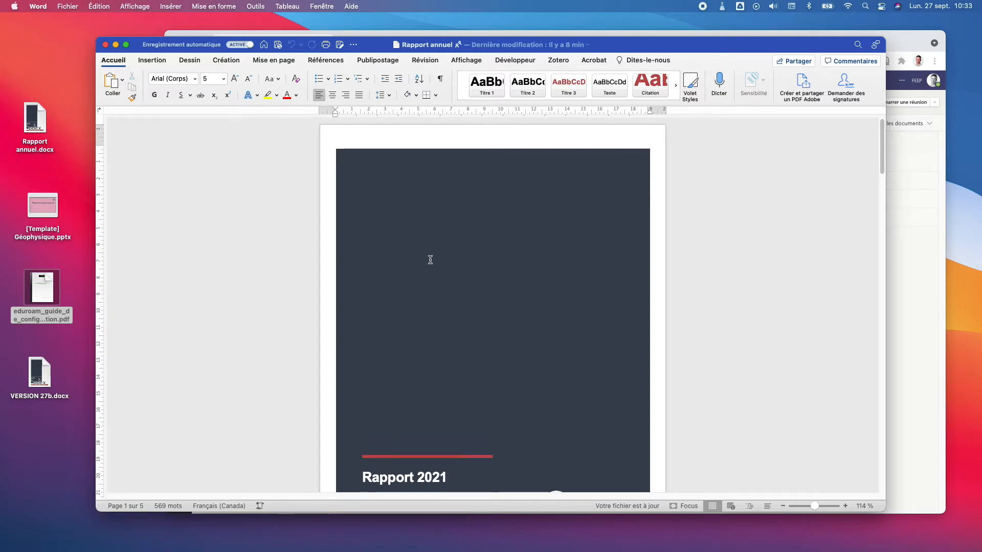
scroll(430, 260, "down", 4)
scroll(466, 309, "up", 3)
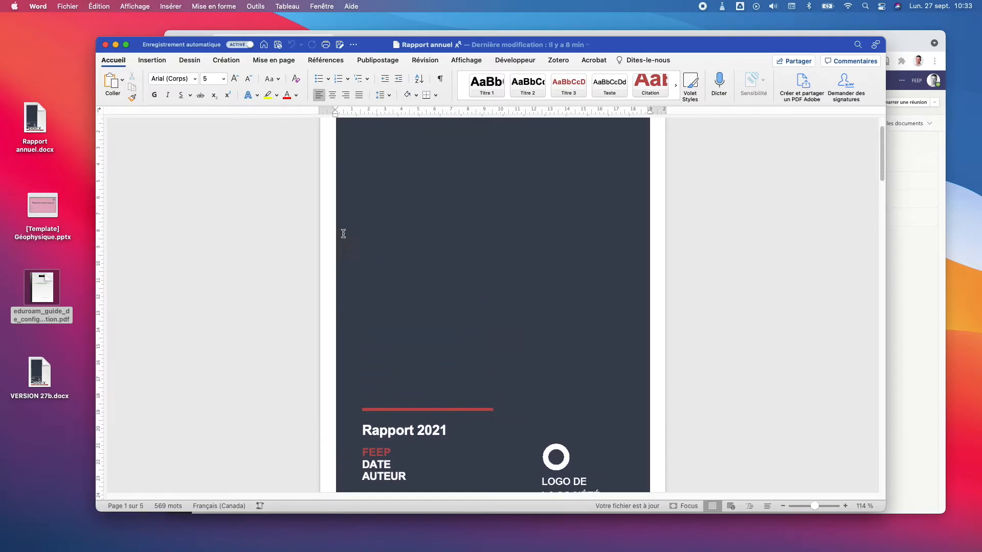
left_click(115, 45)
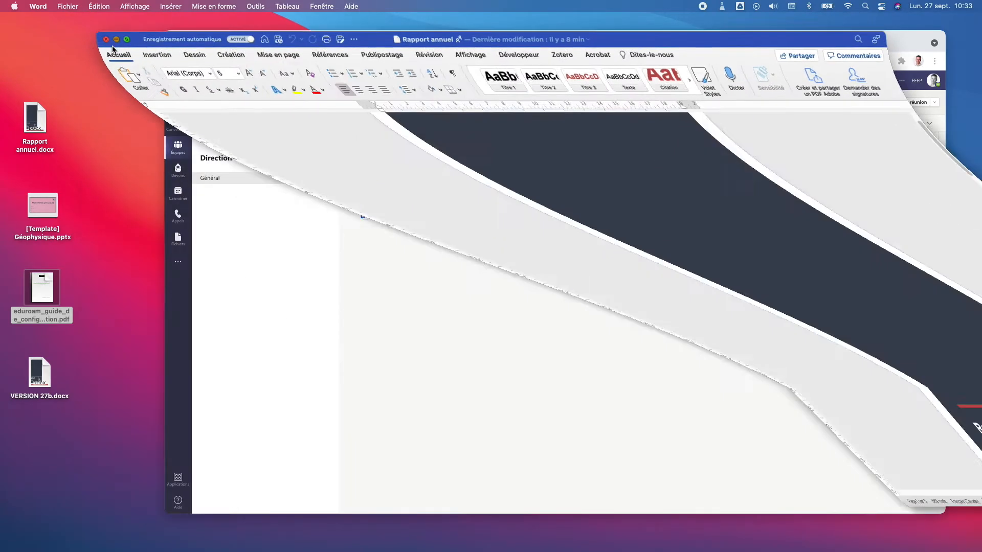
left_click_drag(759, 37, 767, 29)
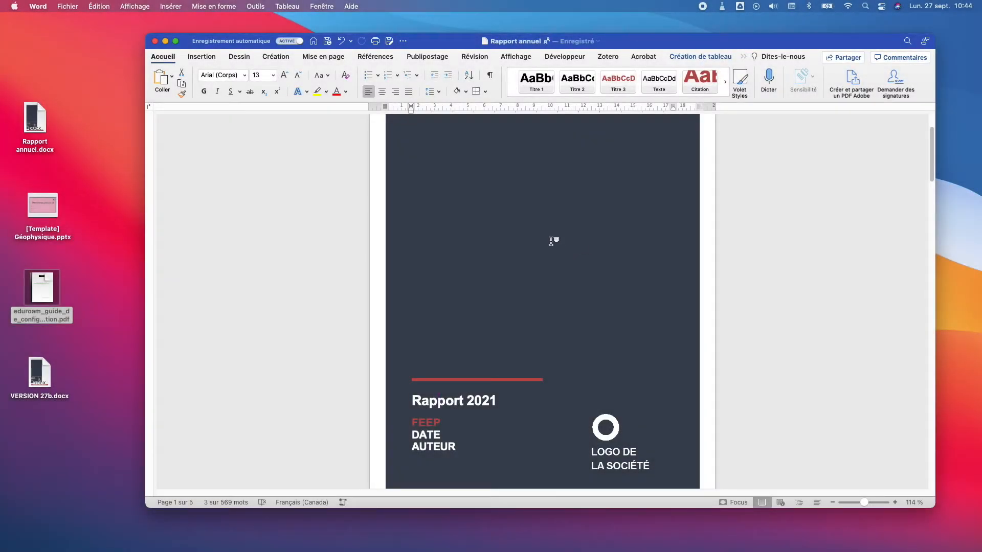
scroll(551, 241, "down", 10)
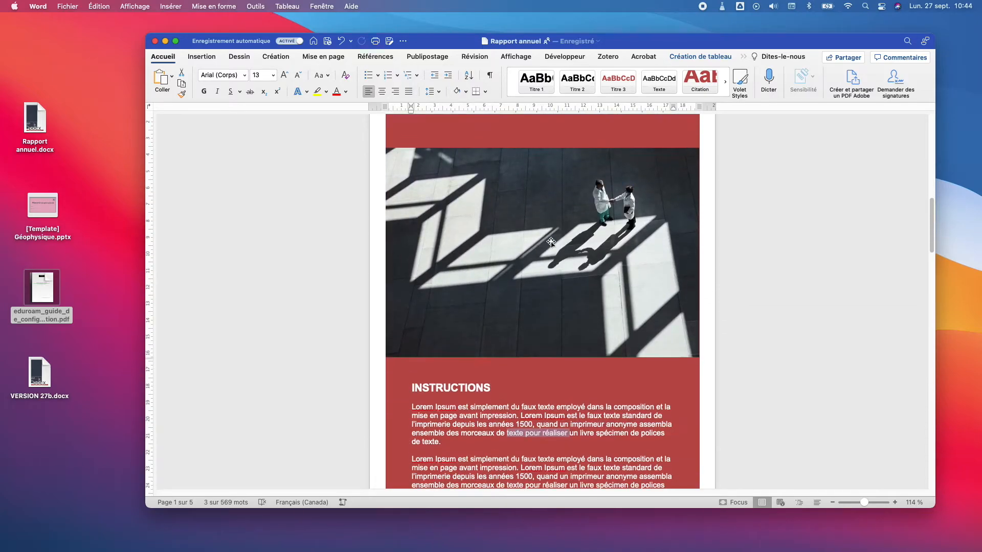
scroll(551, 241, "down", 4)
left_click_drag(447, 316, 578, 317)
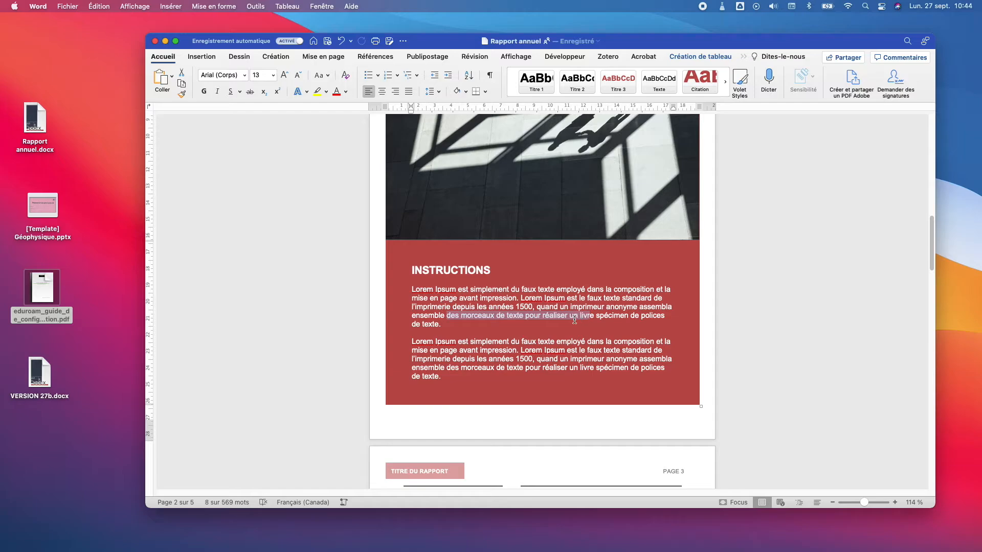
right_click(573, 319)
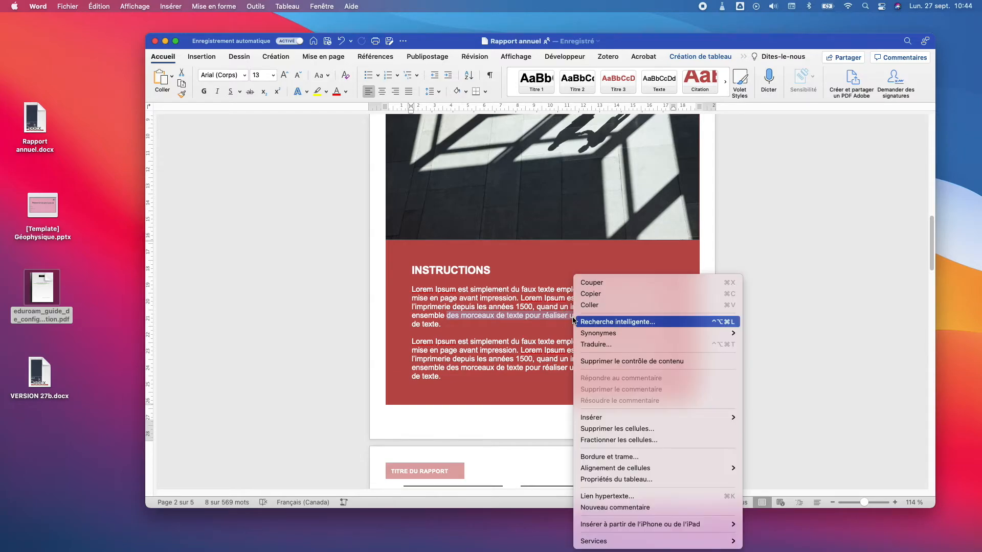
left_click(698, 508)
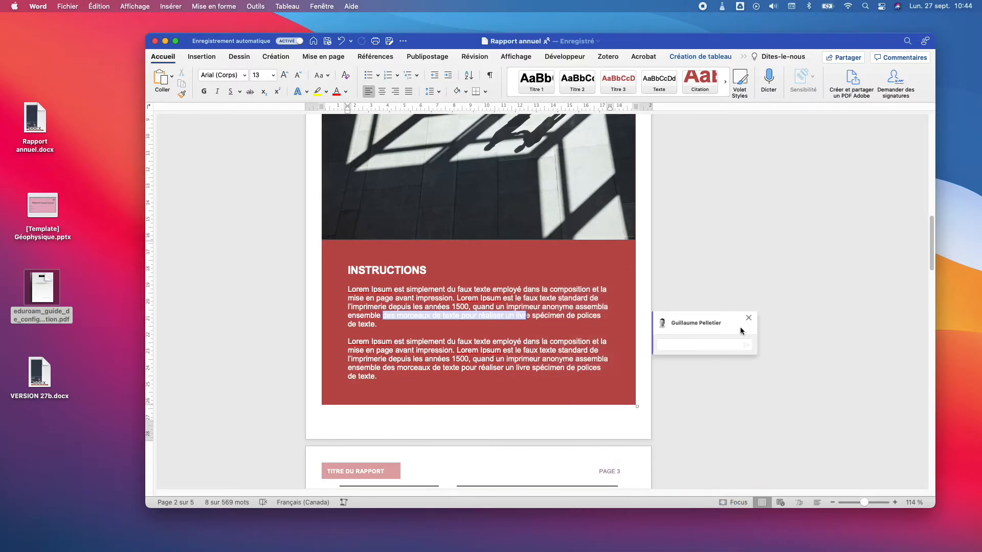
left_click(720, 342)
type("Section à modifier par Maude.")
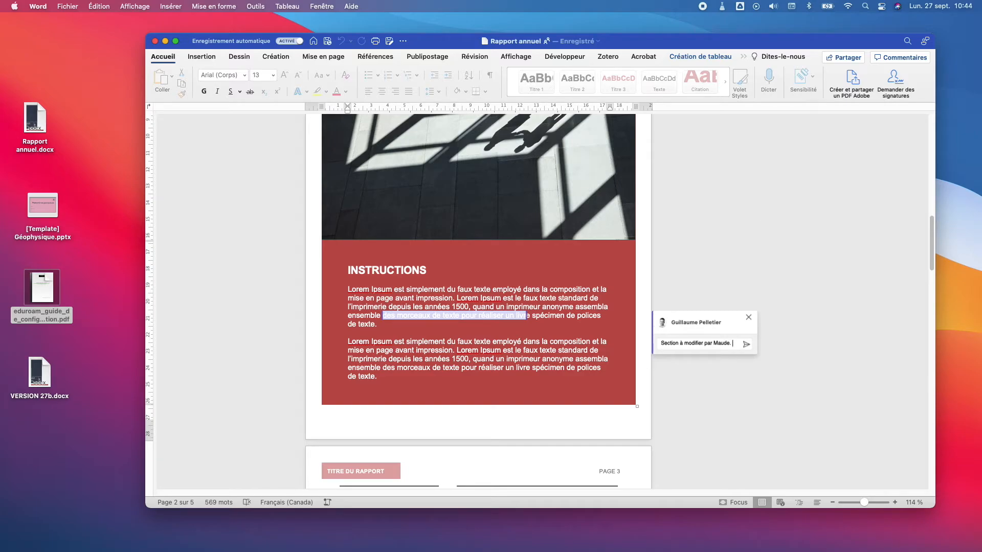
type("@")
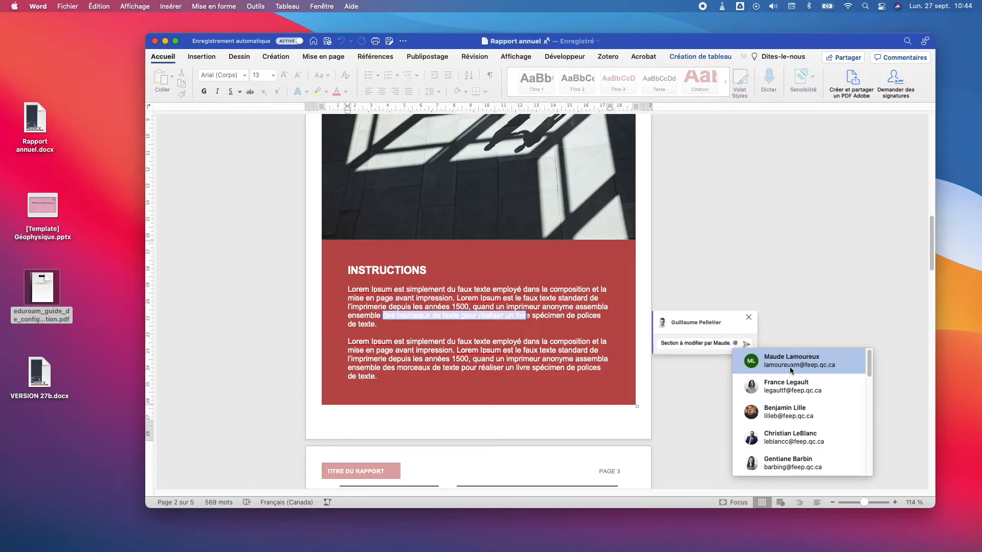
type("mau")
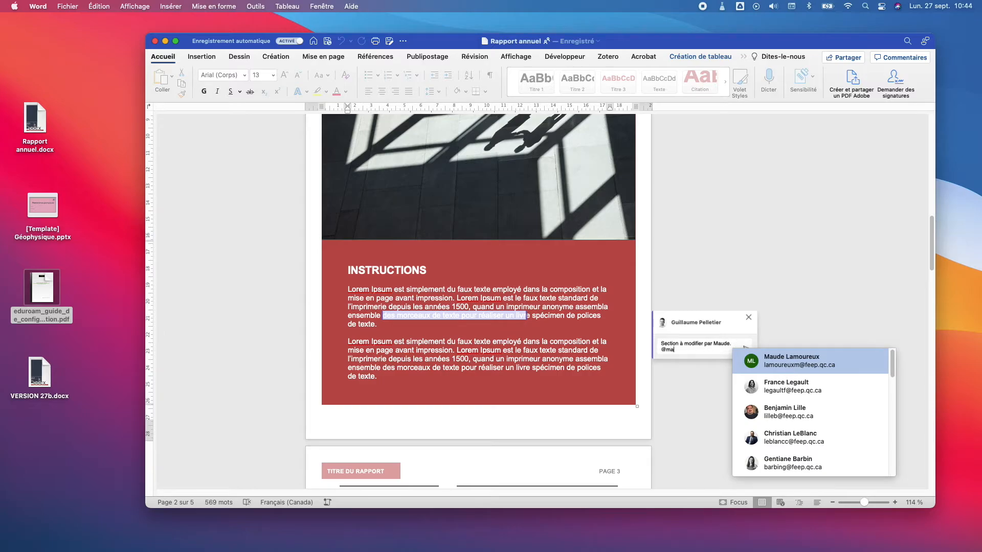
left_click(807, 363)
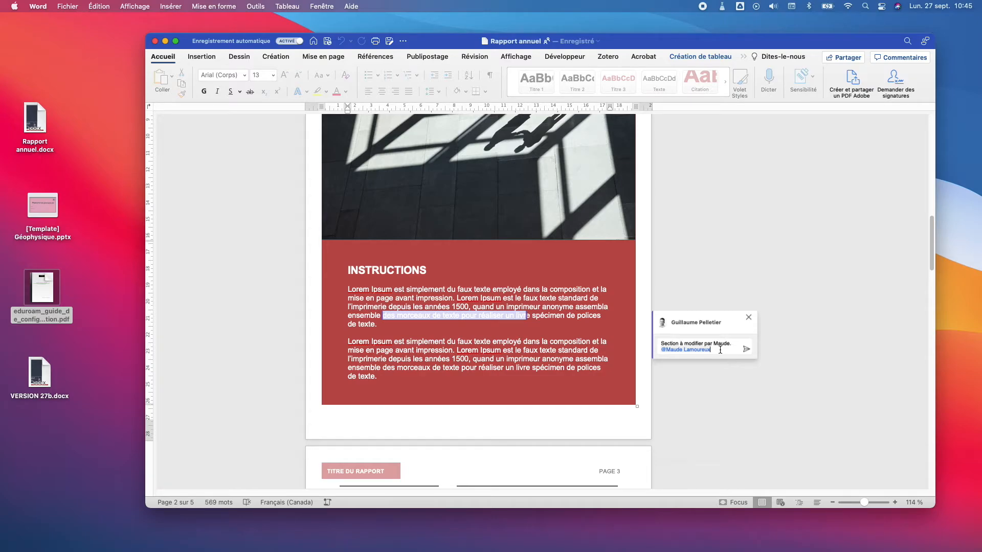
left_click(745, 349)
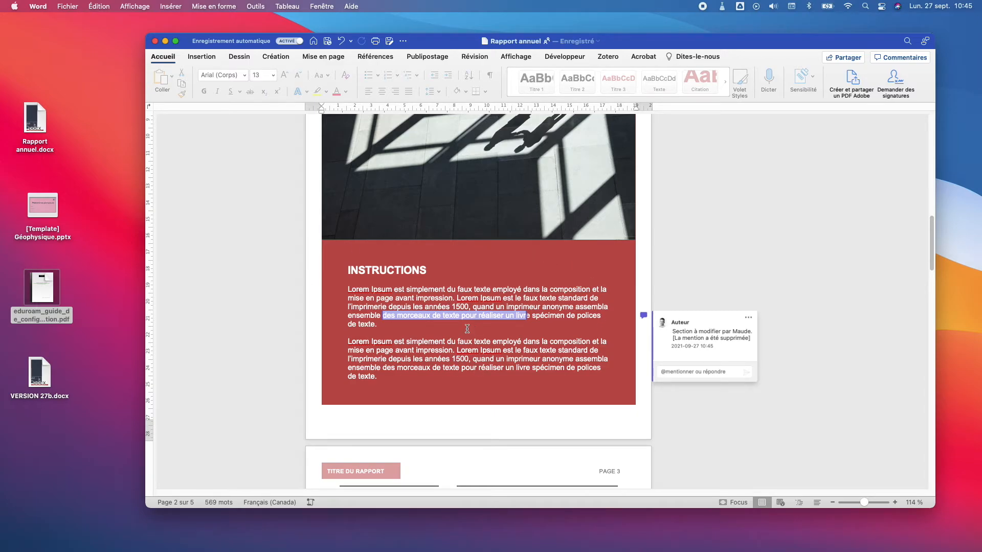
left_click(439, 366)
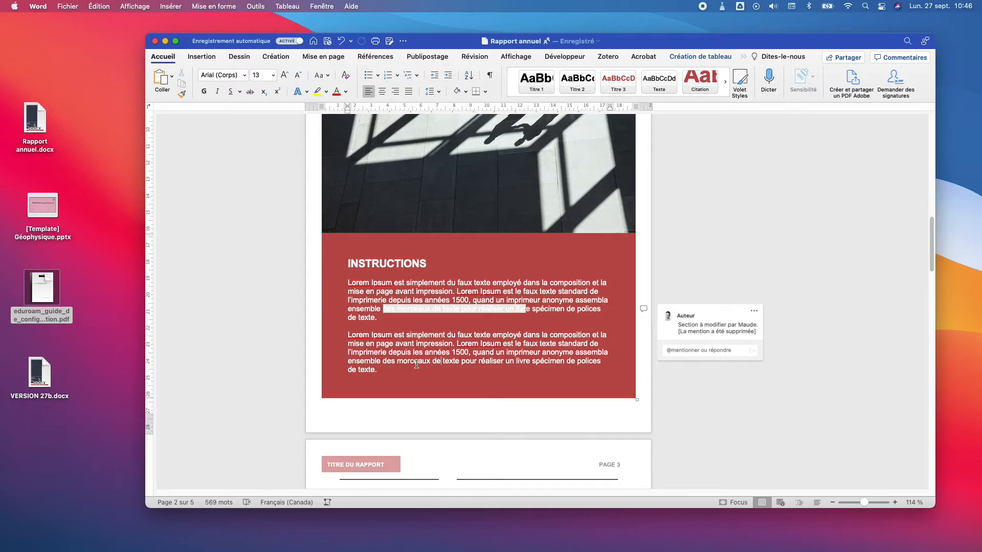
left_click_drag(382, 361, 457, 362)
right_click(450, 362)
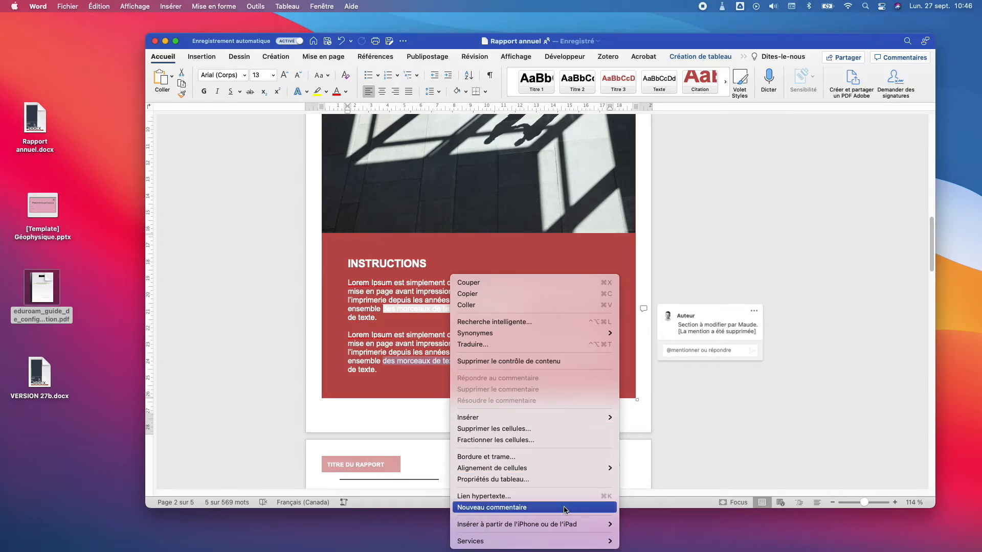
left_click(492, 507)
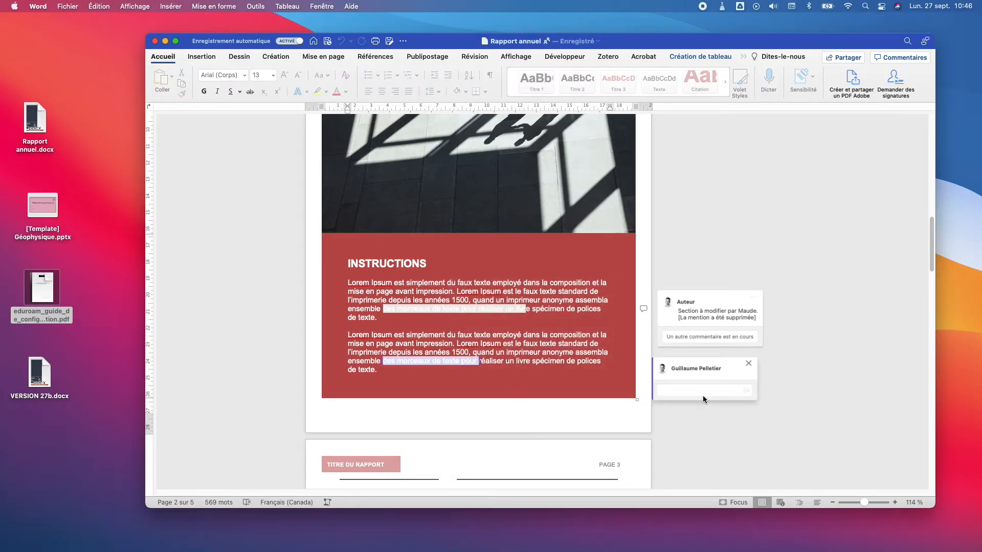
type("@gui")
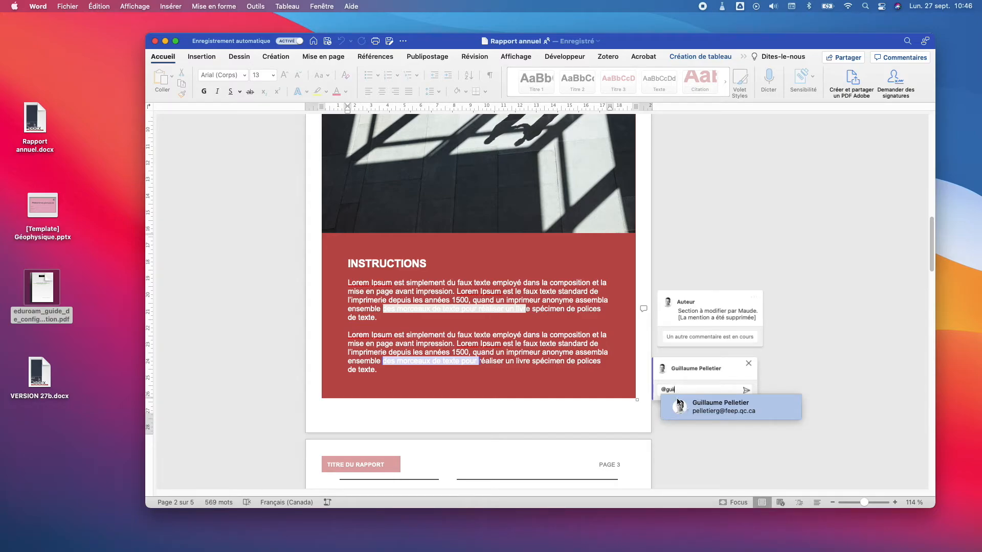
left_click(707, 412)
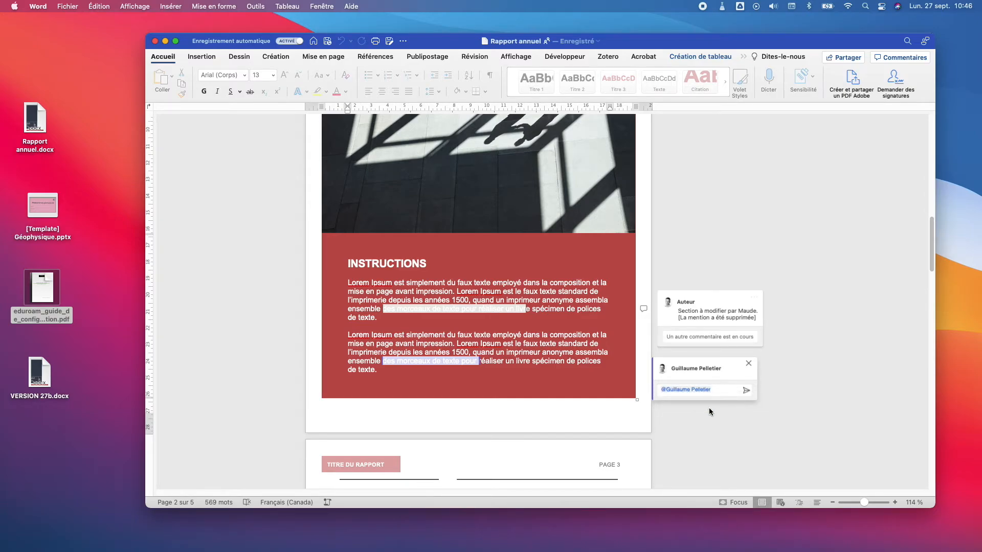
left_click(745, 391)
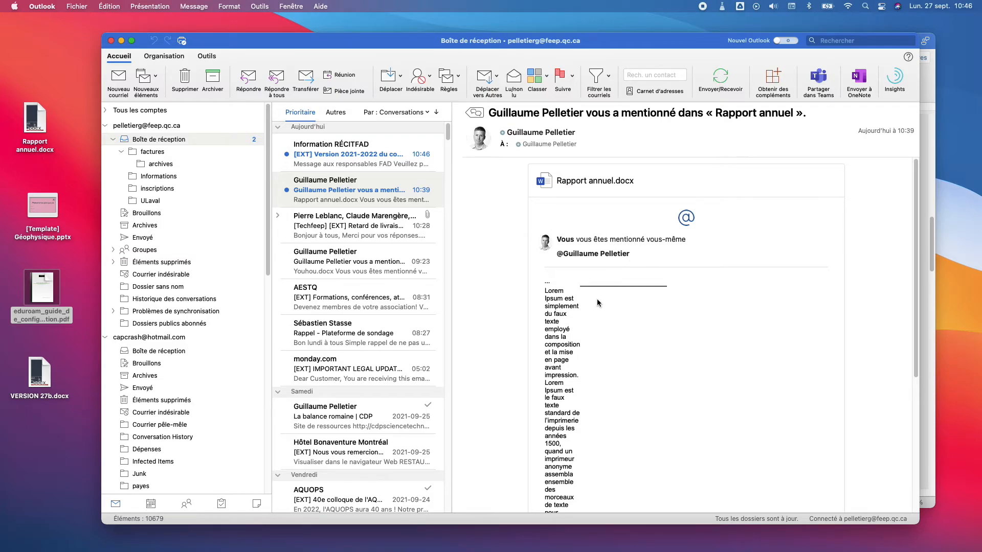
Step: Follow Accéder Au Commentaire at the bottom of the mention e-mail to open Rapport annuel online
scroll(596, 298, "down", 5)
scroll(647, 292, "up", 3)
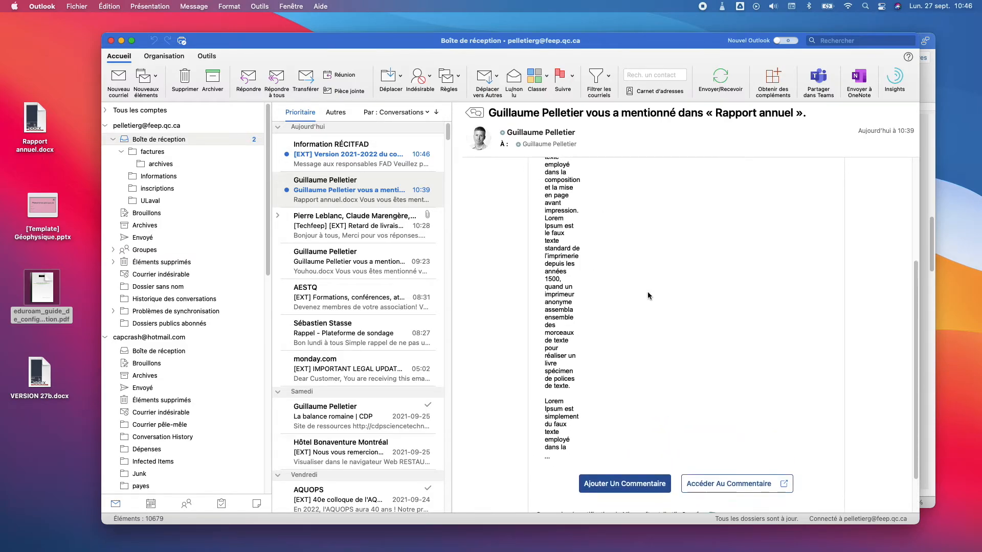
scroll(640, 291, "down", 3)
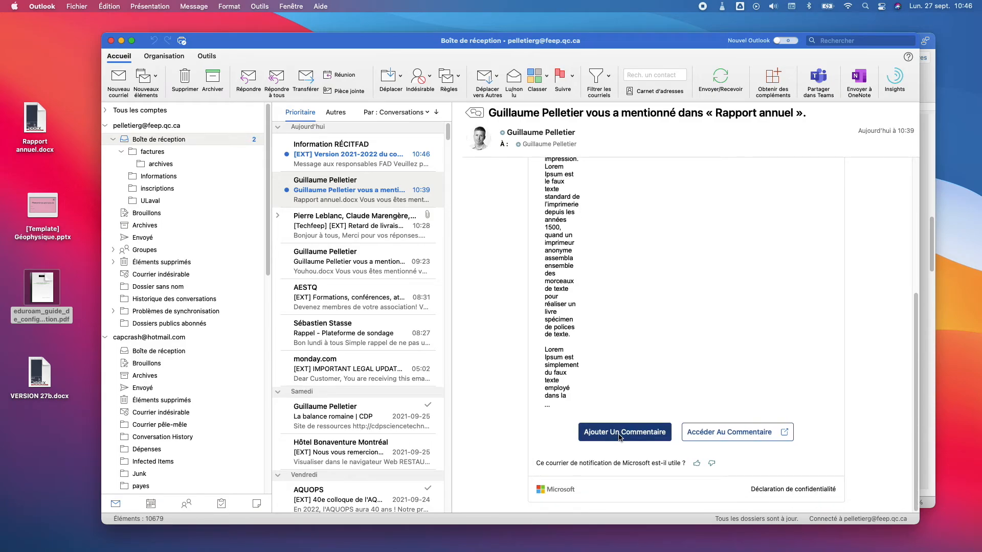
left_click(731, 439)
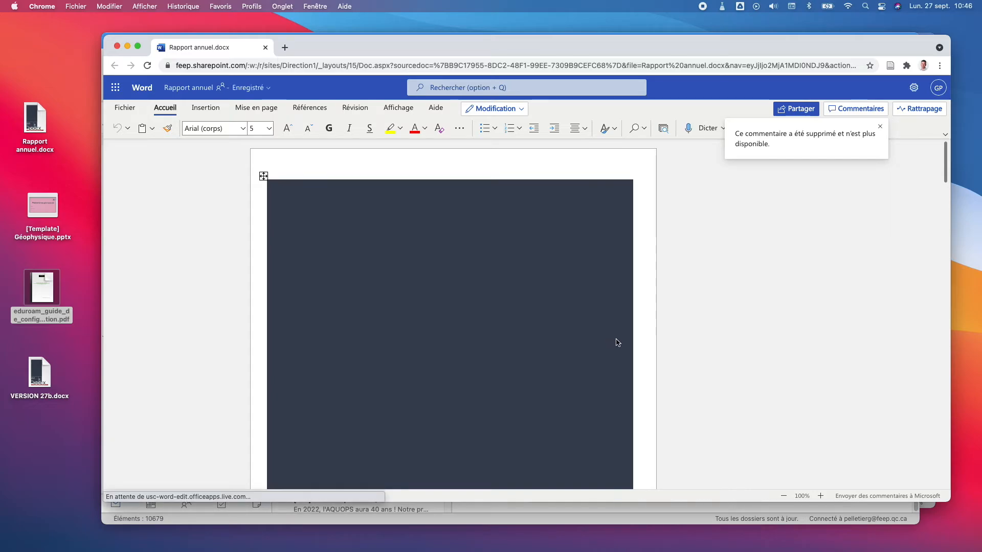
Step: Show the comments list and jump to the first and second page-2 comments
left_click(845, 112)
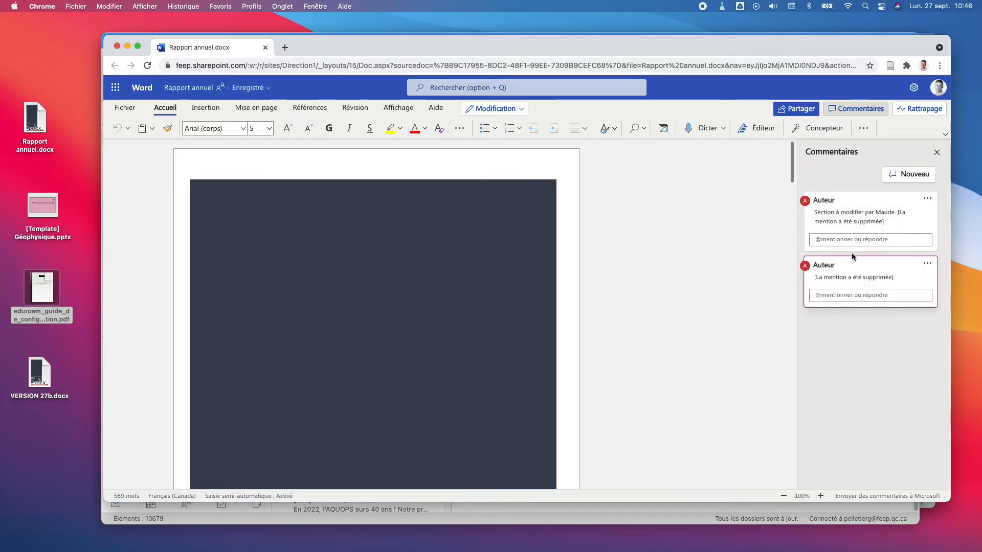
left_click(876, 212)
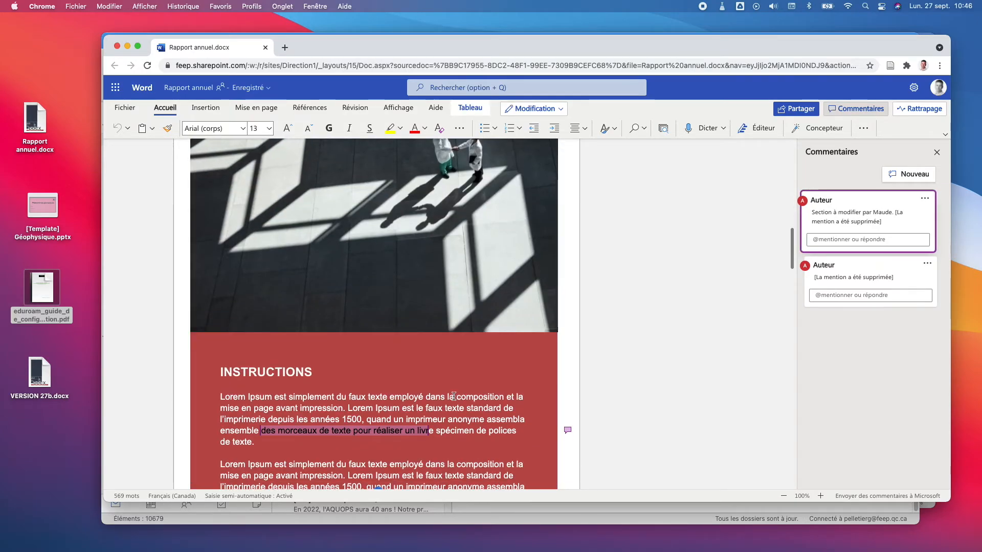
left_click(871, 276)
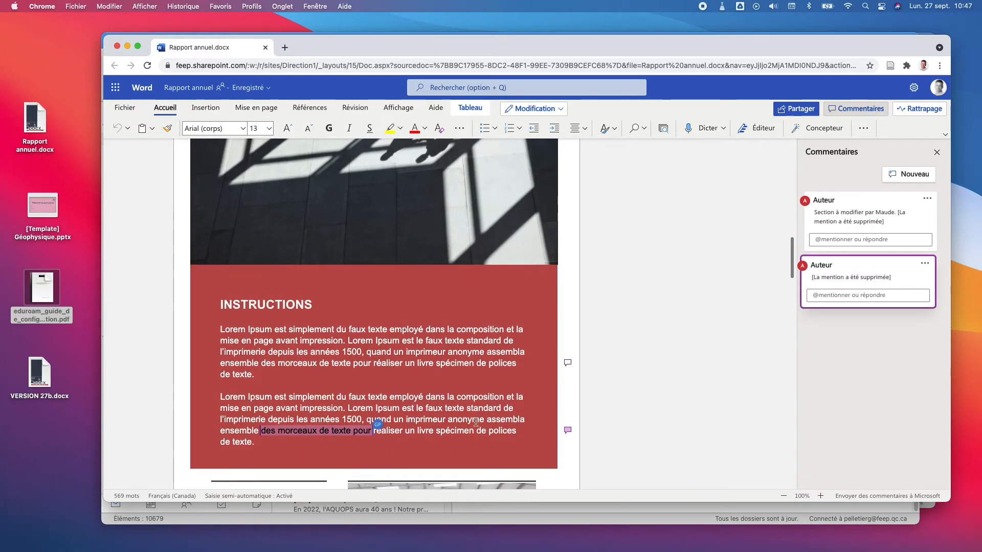
Step: Type 'frgreg' inside the word 'texte' in the second INSTRUCTIONS paragraph
left_click(334, 431)
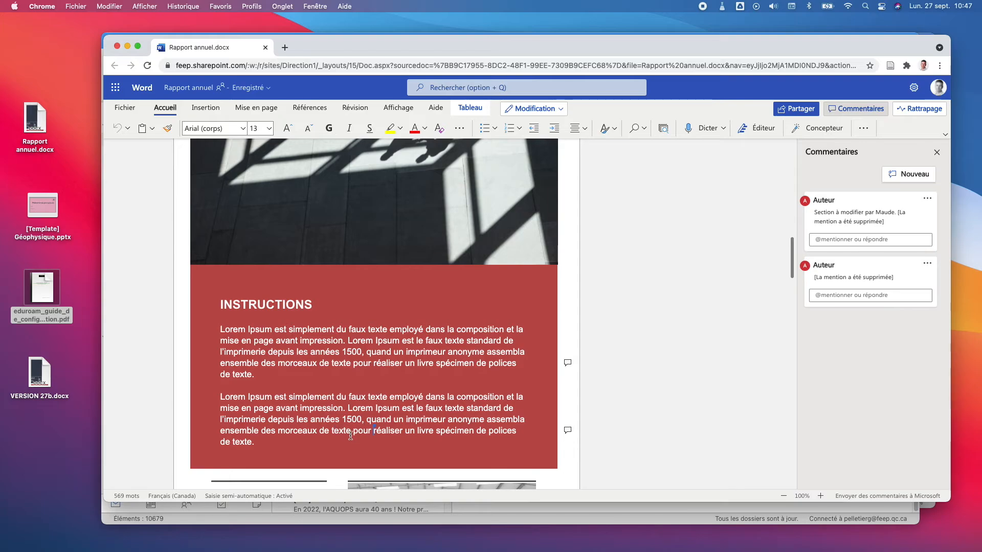
type("frgreg")
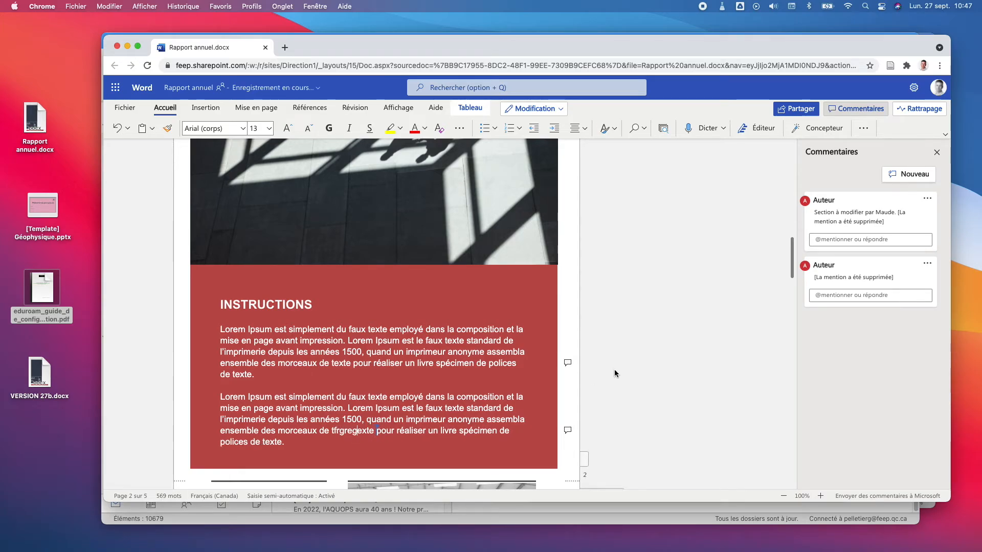
left_click(929, 262)
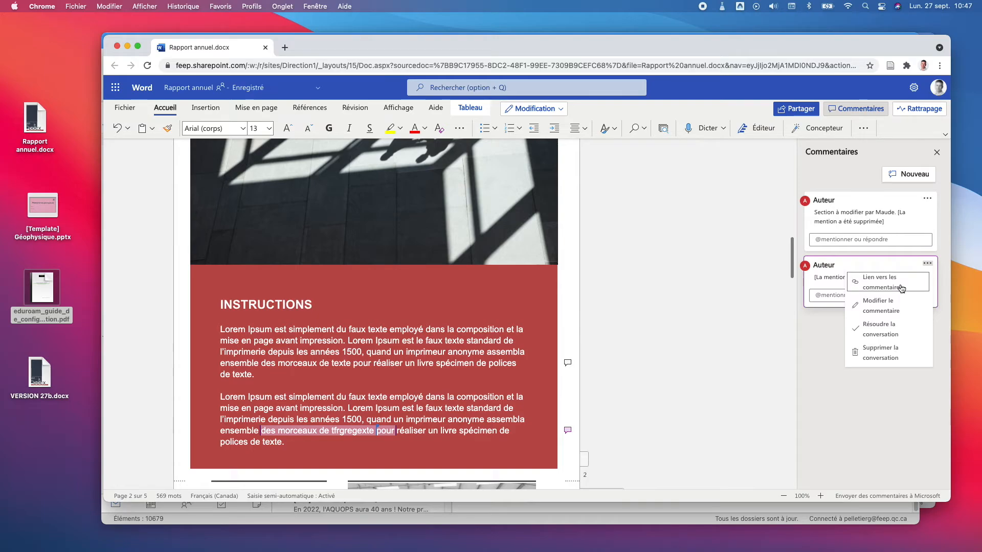
Step: Resolve the second comment thread with Résoudre la conversation, leaving the first comment open
scroll(805, 348, "down", 6)
left_click(856, 298)
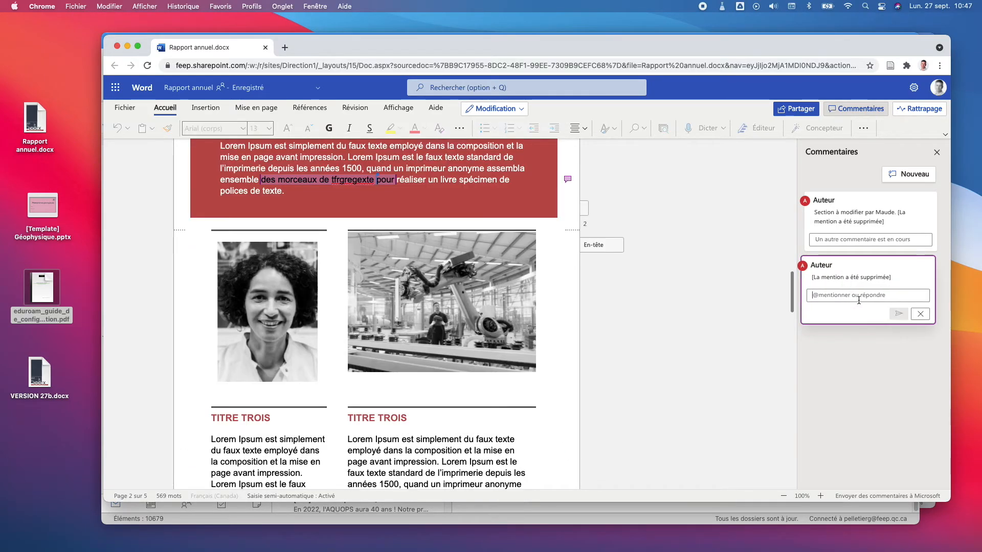
left_click(920, 314)
left_click(924, 264)
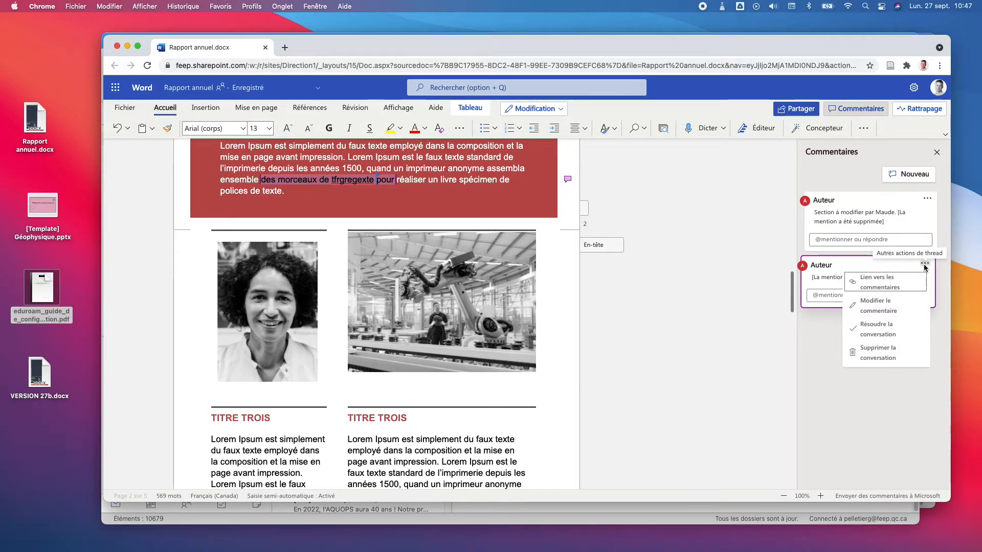
left_click(892, 336)
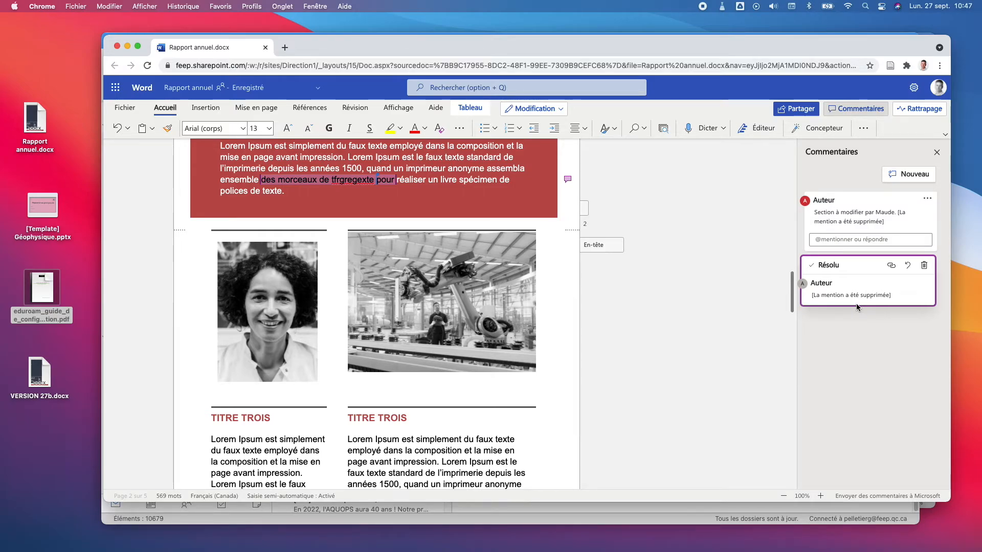
scroll(485, 233, "up", 3)
scroll(484, 233, "up", 2)
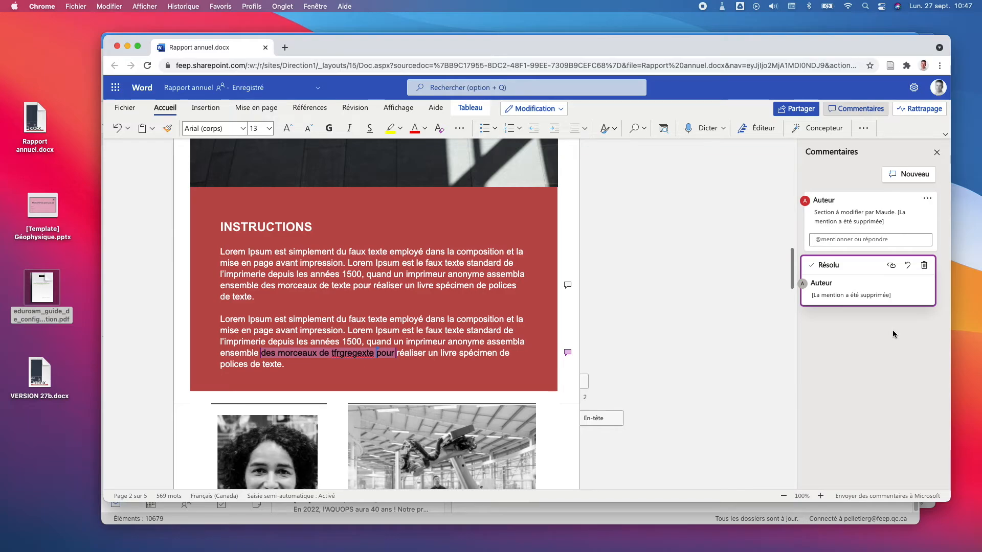
Step: Scroll through the document and close the Commentaires pane
scroll(397, 317, "up", 10)
scroll(399, 318, "up", 5)
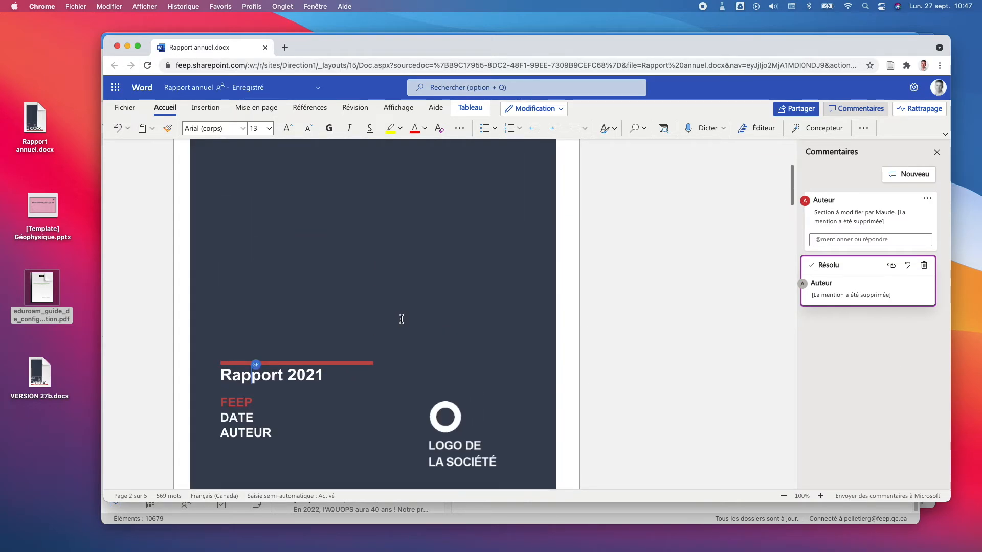
scroll(366, 254, "down", 12)
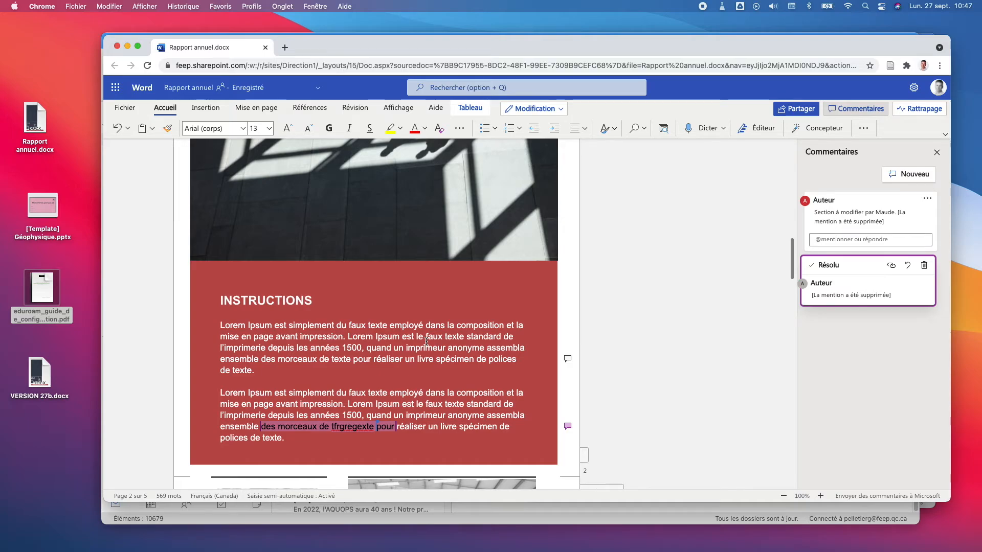
scroll(426, 341, "up", 5)
scroll(428, 339, "up", 5)
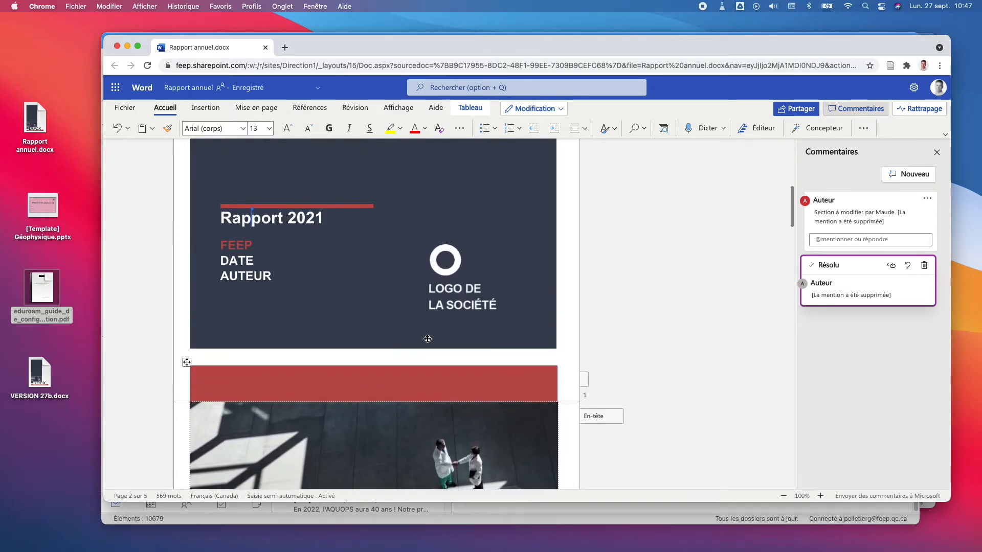
scroll(427, 339, "down", 12)
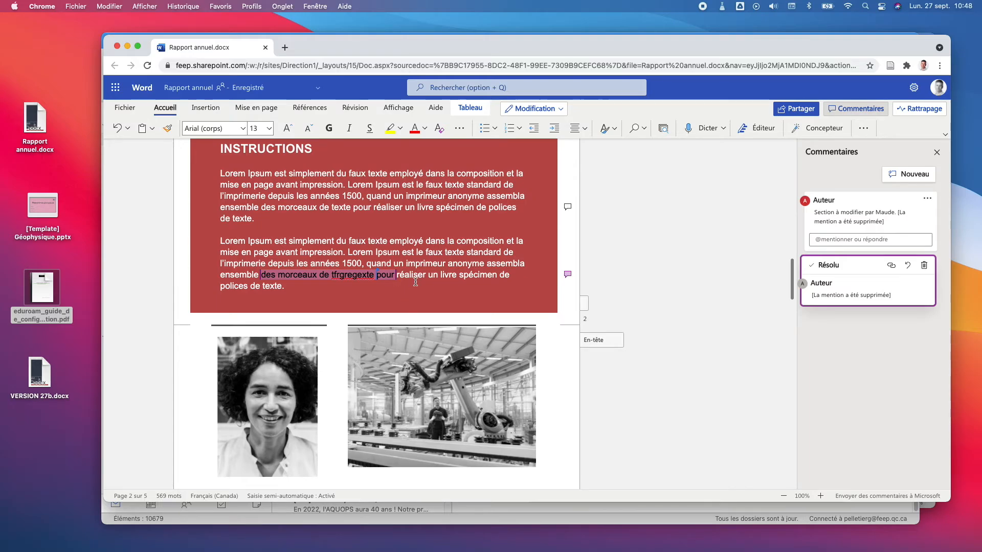
scroll(415, 284, "up", 12)
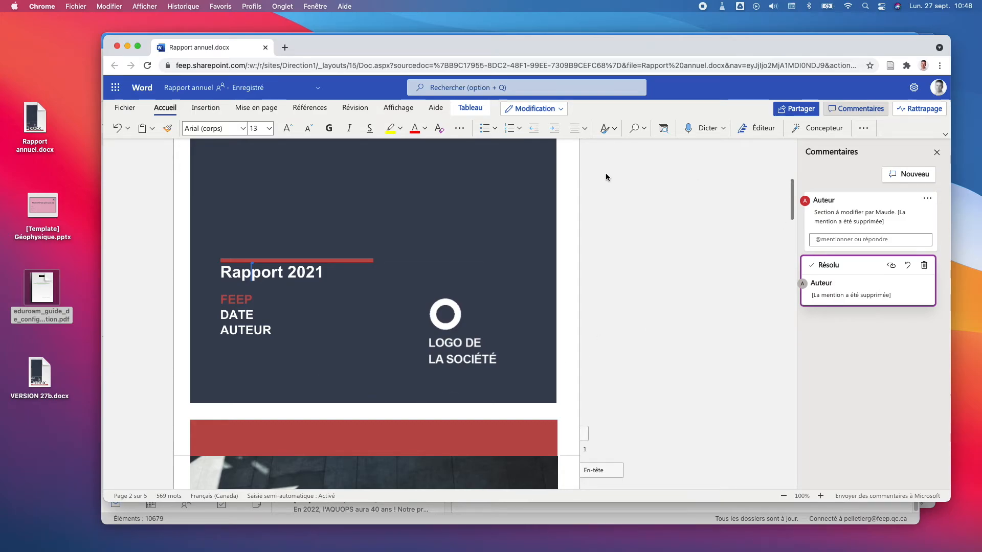
left_click(937, 152)
Step: Move the browser window down and left so Outlook shows behind it
scroll(414, 346, "up", 5)
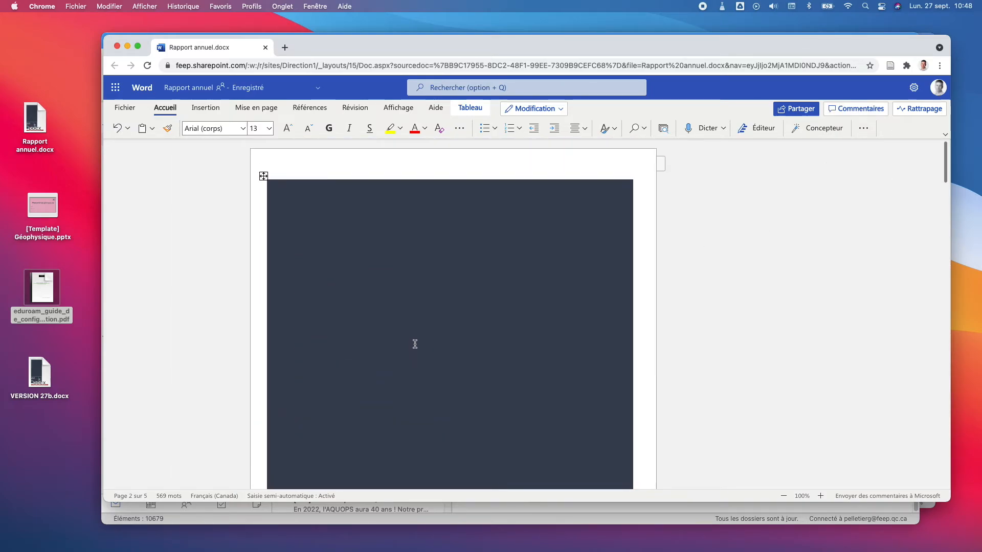
scroll(434, 342, "up", 3)
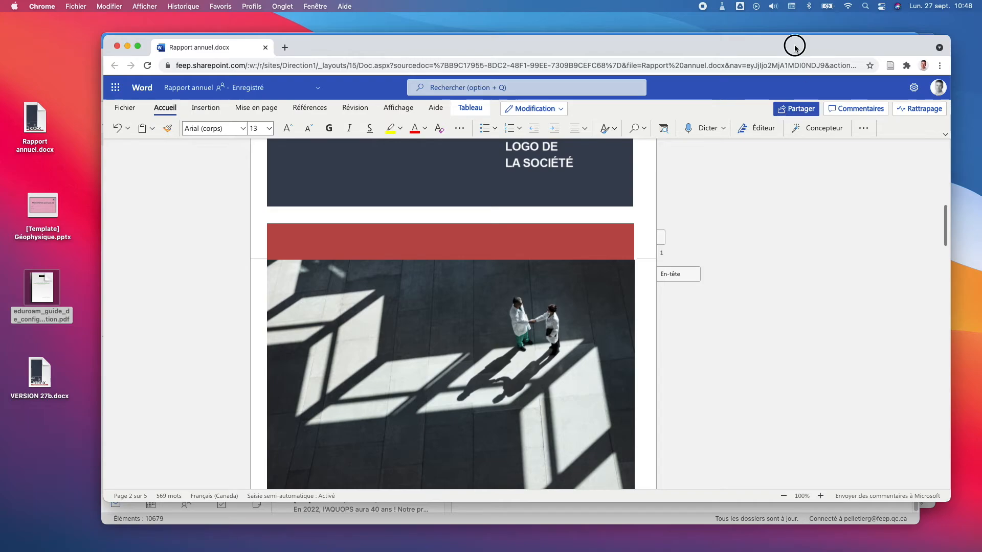
left_click_drag(795, 44, 782, 104)
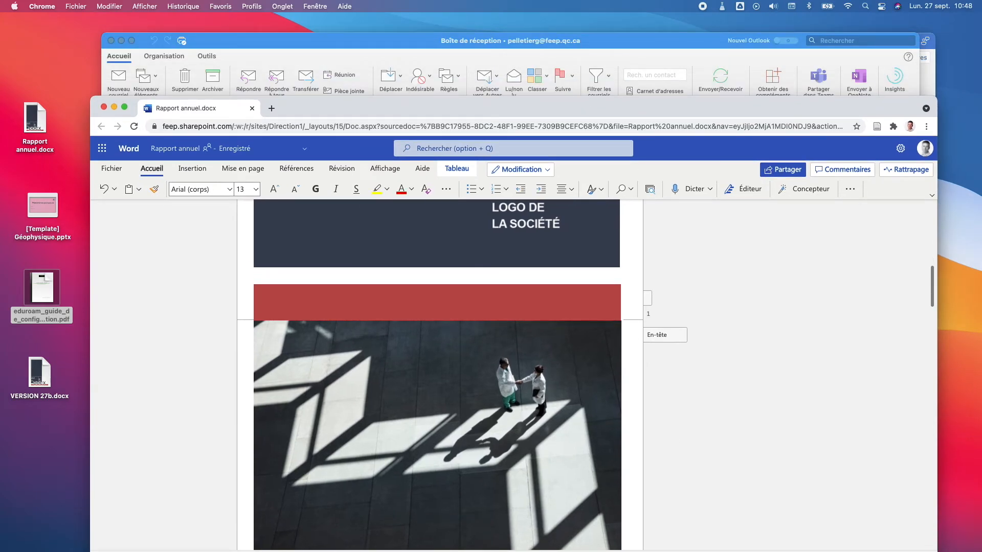
Step: Bring desktop Word's Rapport annuel forward, minimizing Chrome and Outlook and repositioning its window
key("super+Tab")
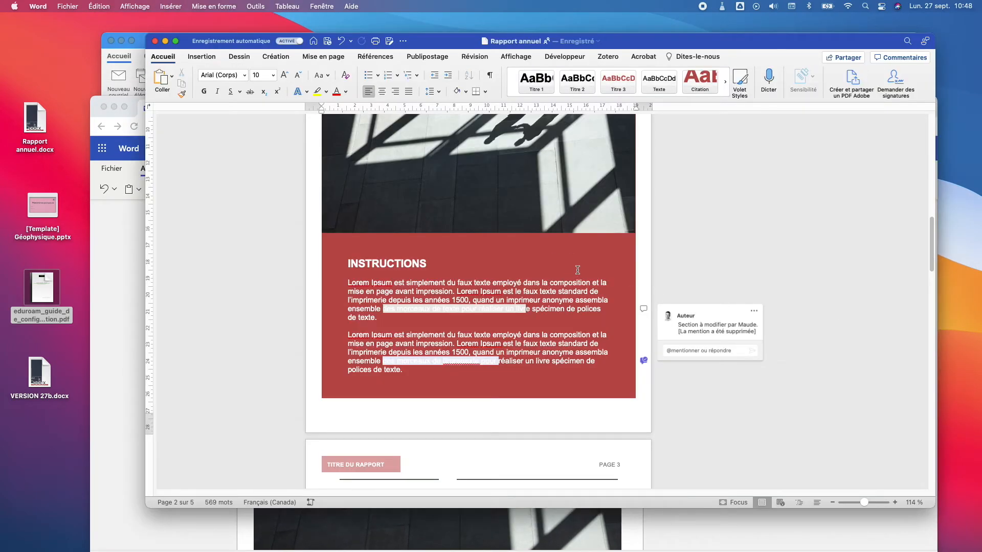
mouse_move(801, 44)
left_mouse_down()
mouse_move(790, 68)
mouse_move(793, 37)
left_mouse_up()
left_click(108, 106)
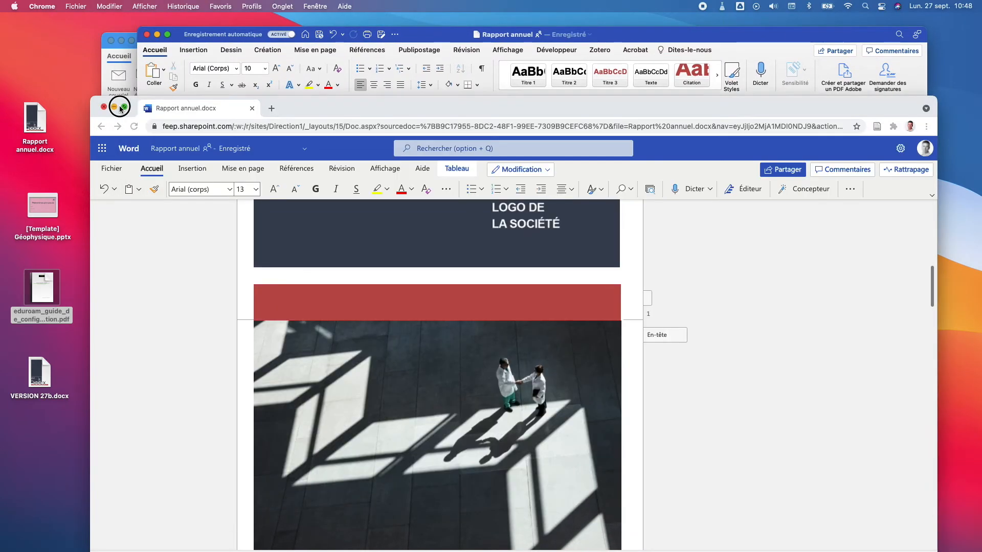
left_click(114, 107)
left_click(118, 44)
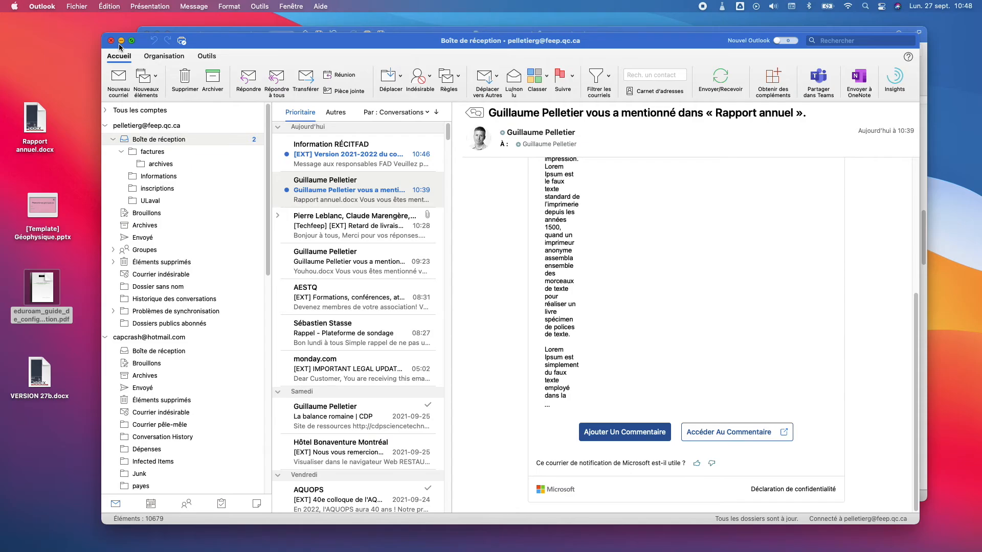
left_click(121, 40)
left_click_drag(639, 37, 621, 38)
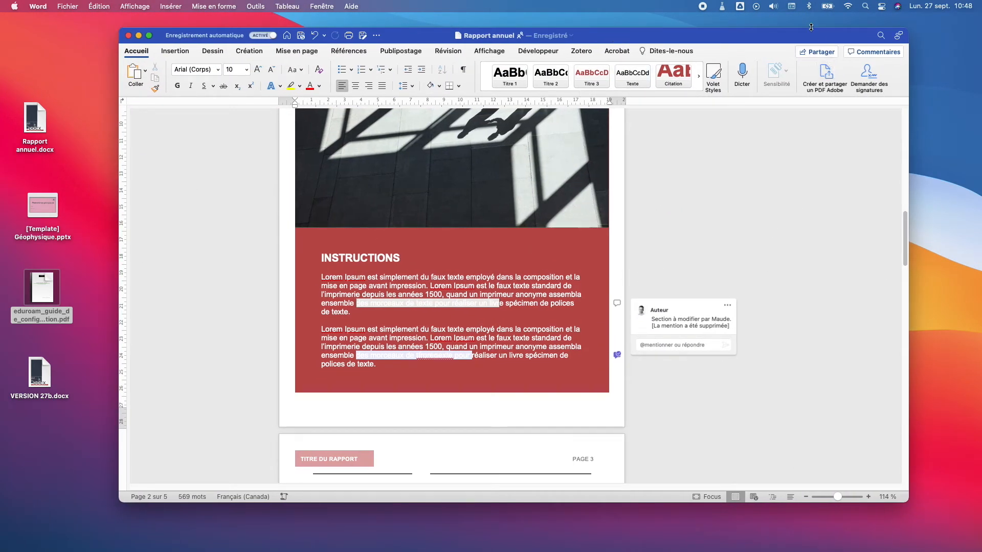
Step: Copy a sharing link to Rapport annuel.docx, then reopen the Partager options
left_click(821, 55)
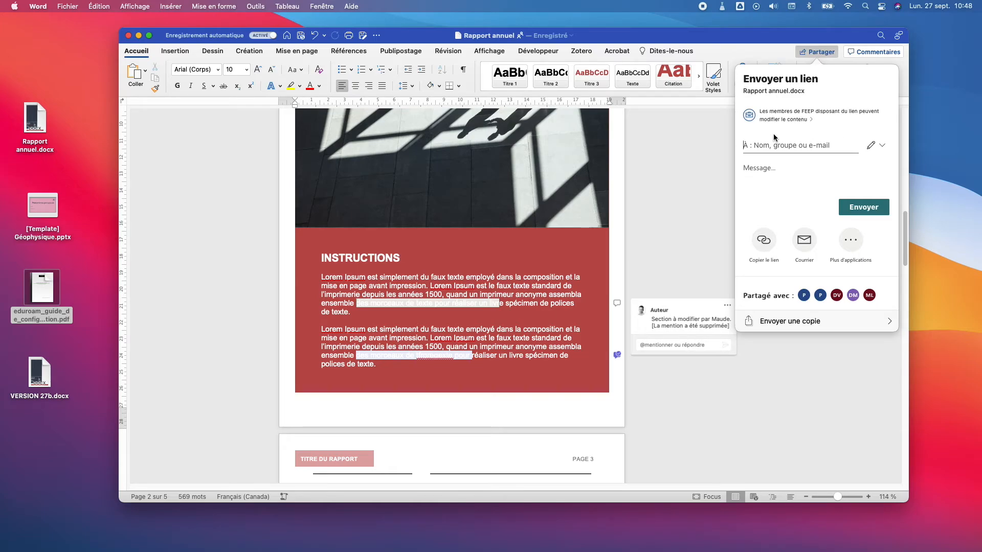
left_click(764, 241)
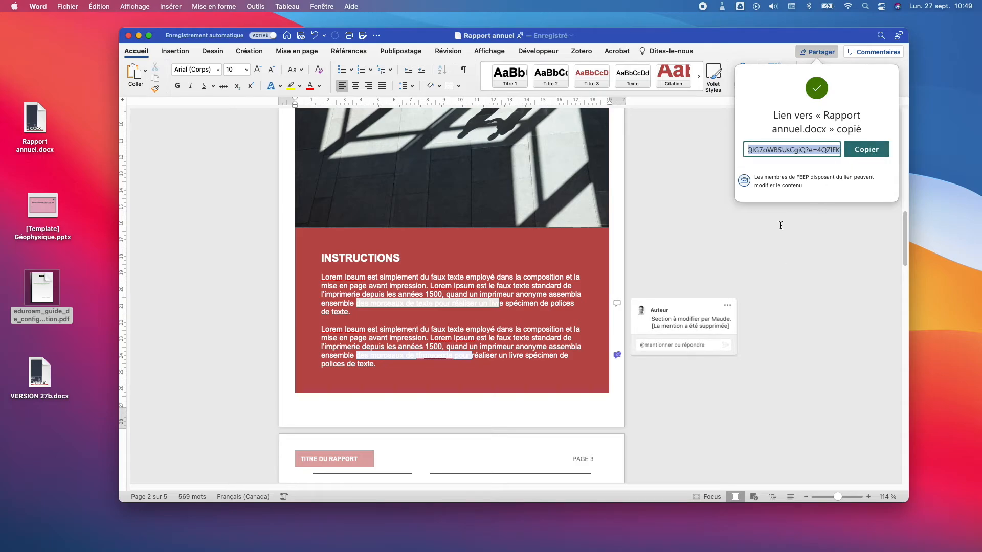
left_click(787, 184)
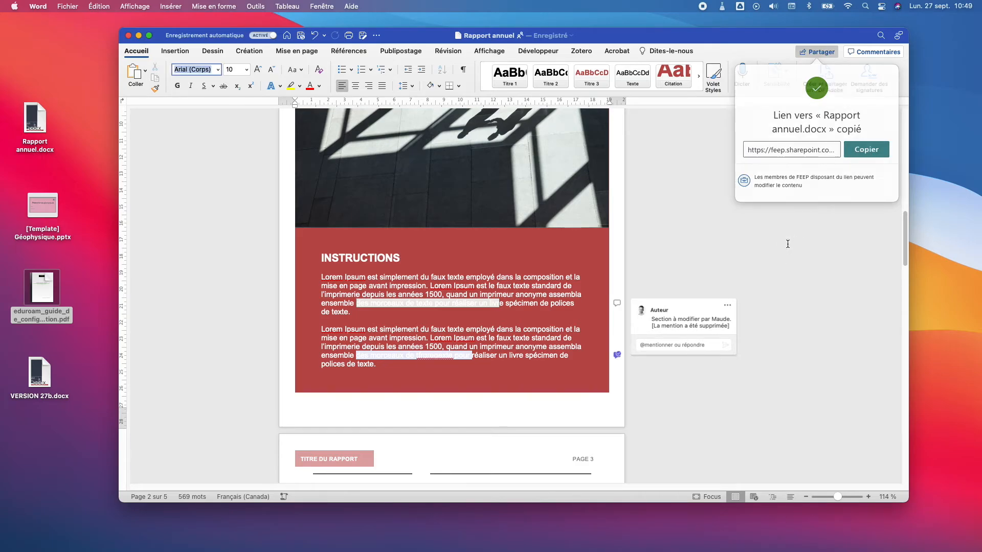
left_click(818, 53)
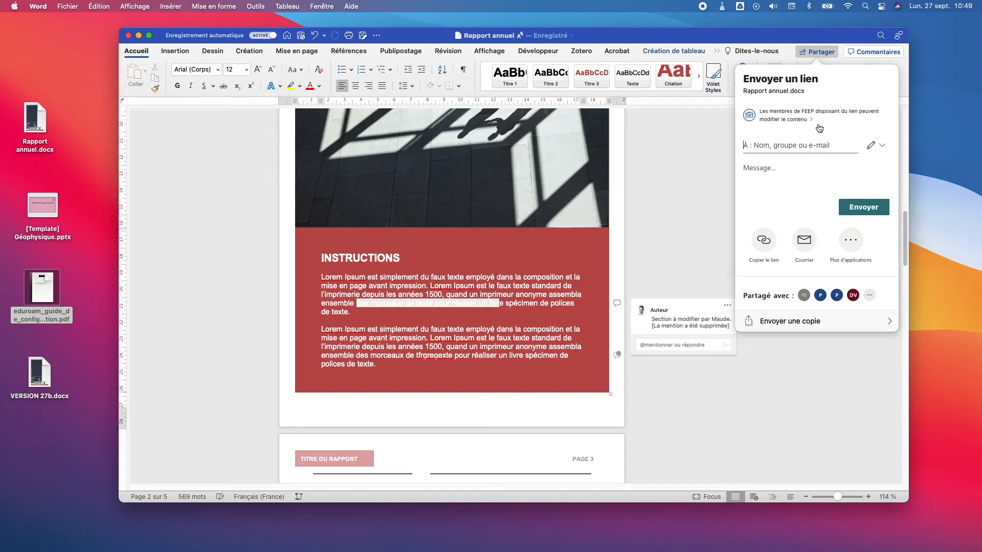
Step: Add a colleague as recipient of the Rapport annuel.docx link, keeping edit permission
left_click(790, 148)
type("maude")
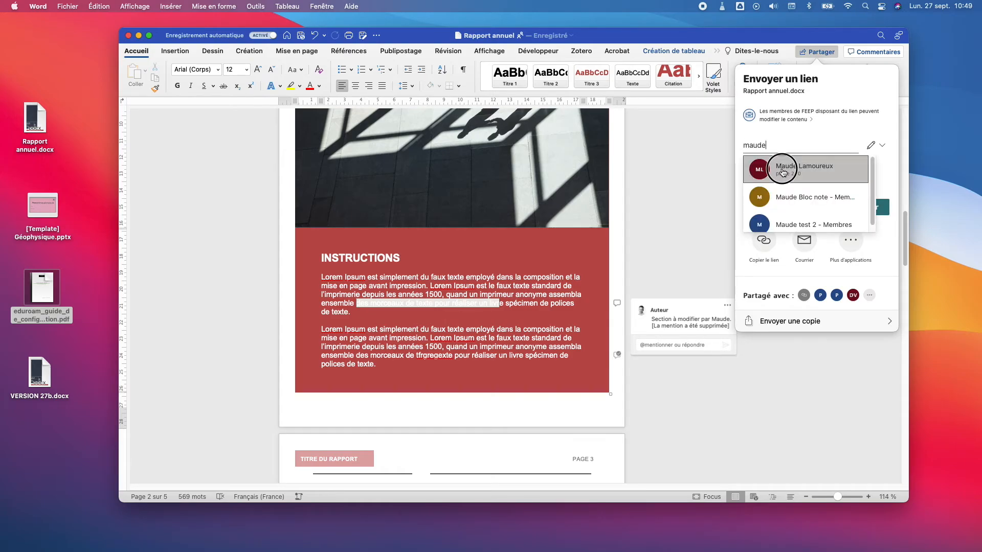
left_click(774, 167)
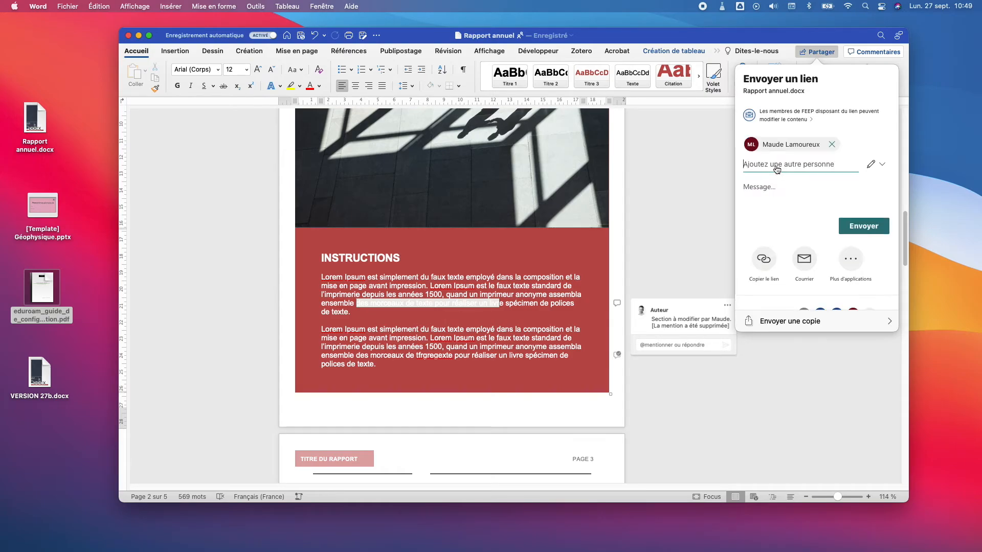
left_click(872, 166)
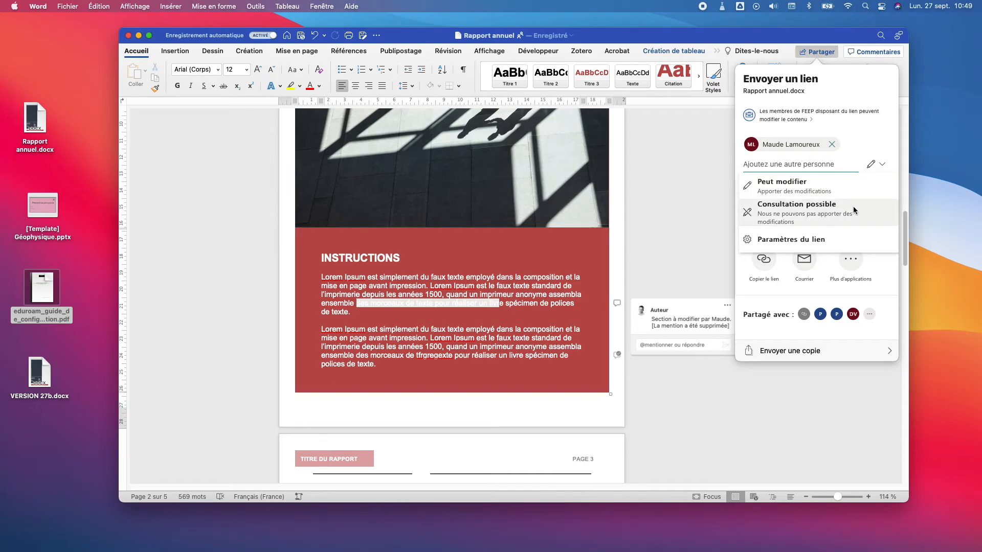
left_click(885, 166)
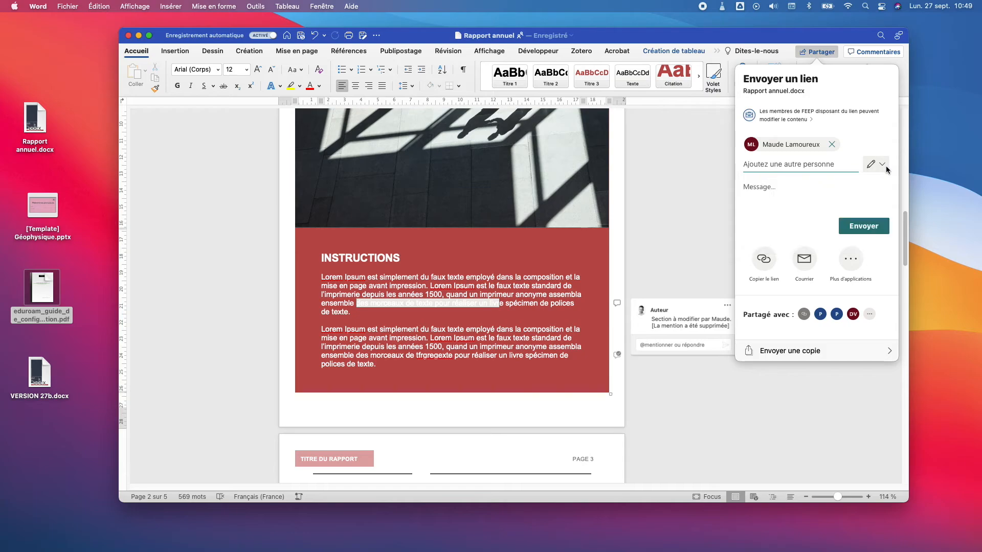
Step: Send the link with the message 'voici le document à modifier' and dismiss the confirmation
left_click(780, 186)
type("Maude, voici le document à ")
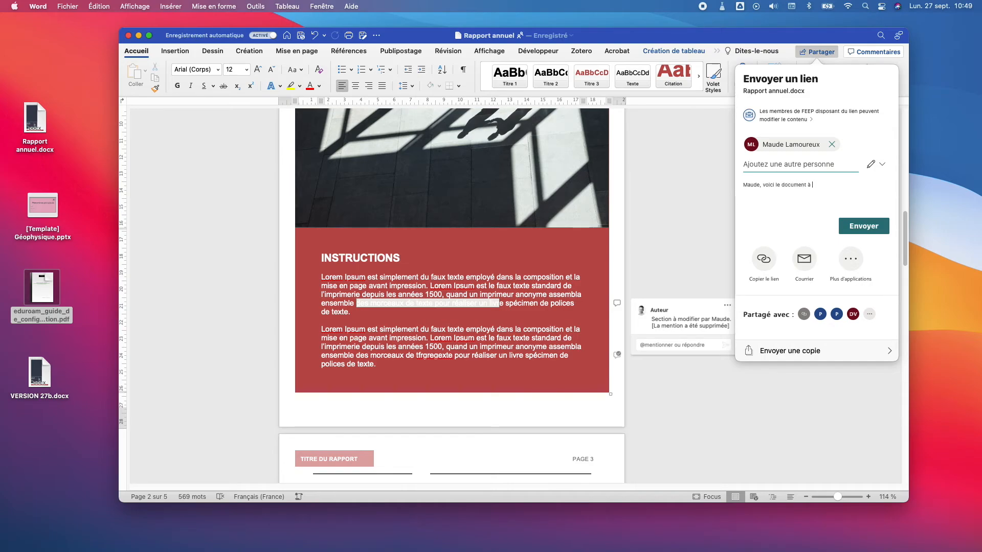
type("modifier.")
left_click(862, 227)
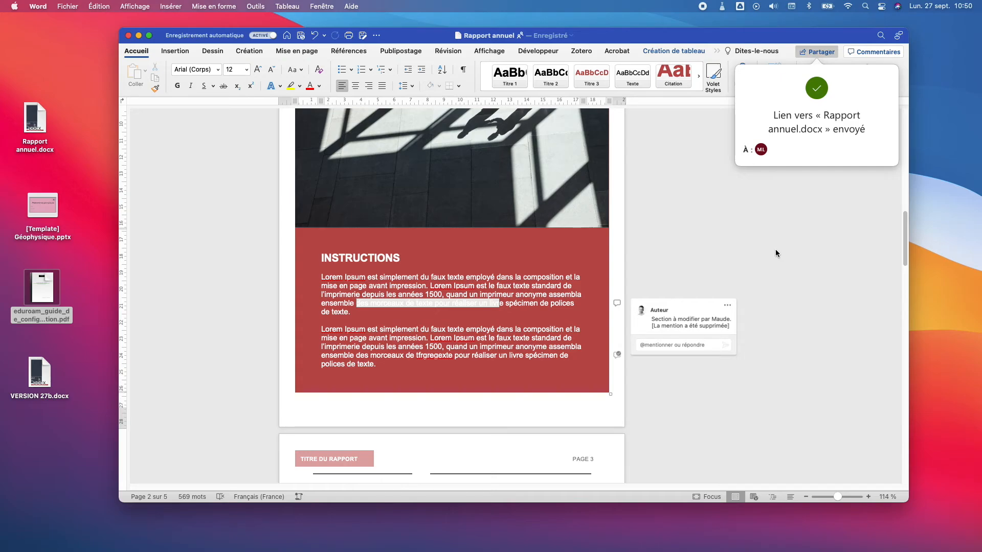
left_click(744, 262)
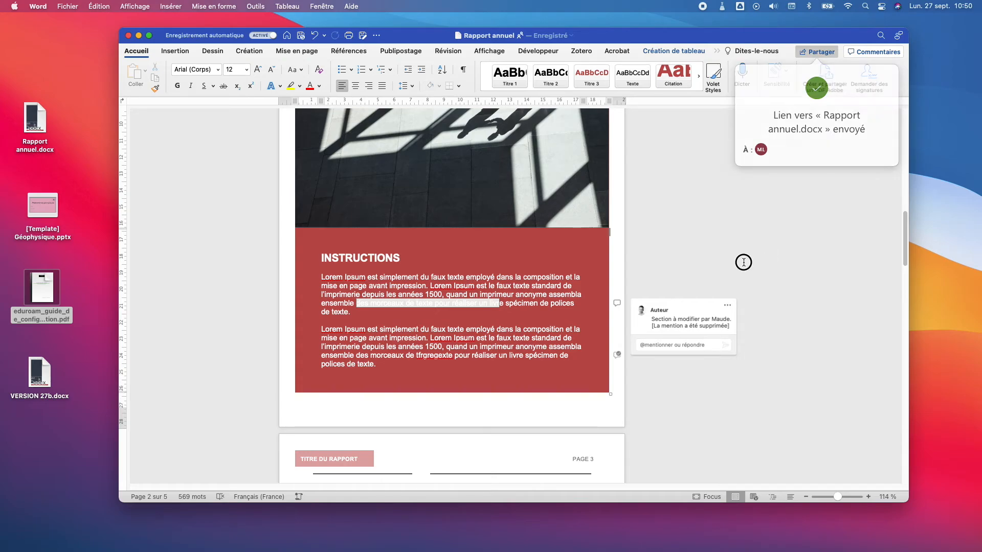
left_click(820, 52)
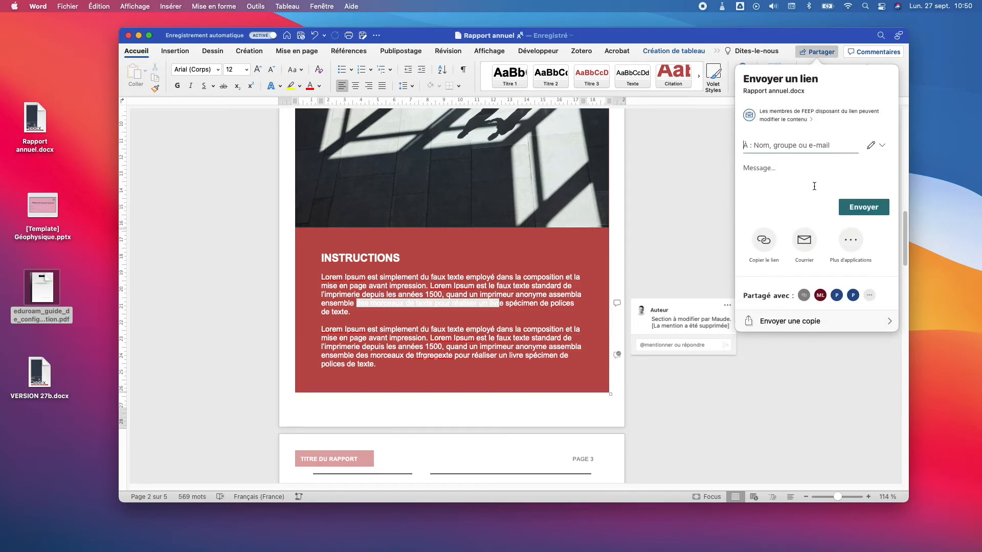
Step: Limit the link to Des personnes spécifiques, view-only with downloads still allowed, and apply
left_click(796, 117)
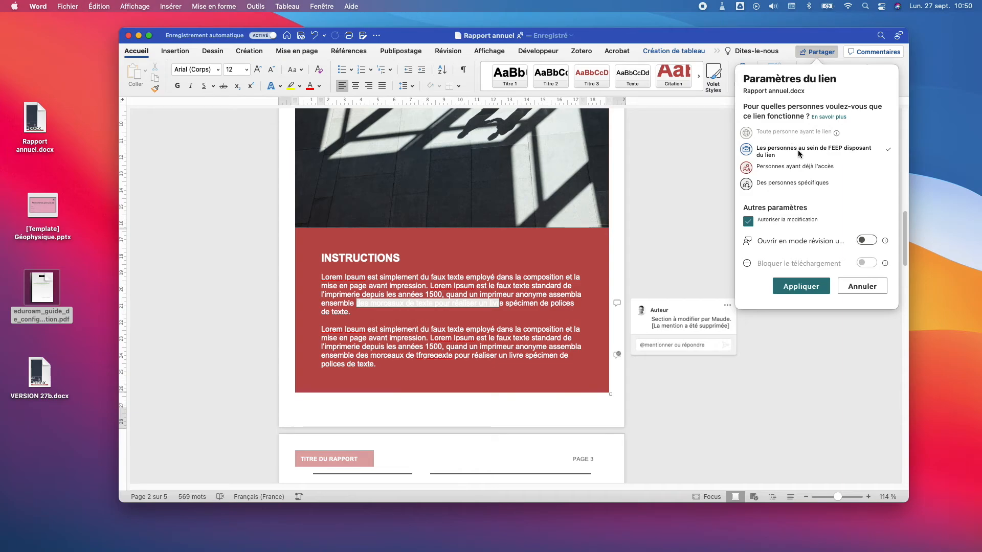
left_click(747, 221)
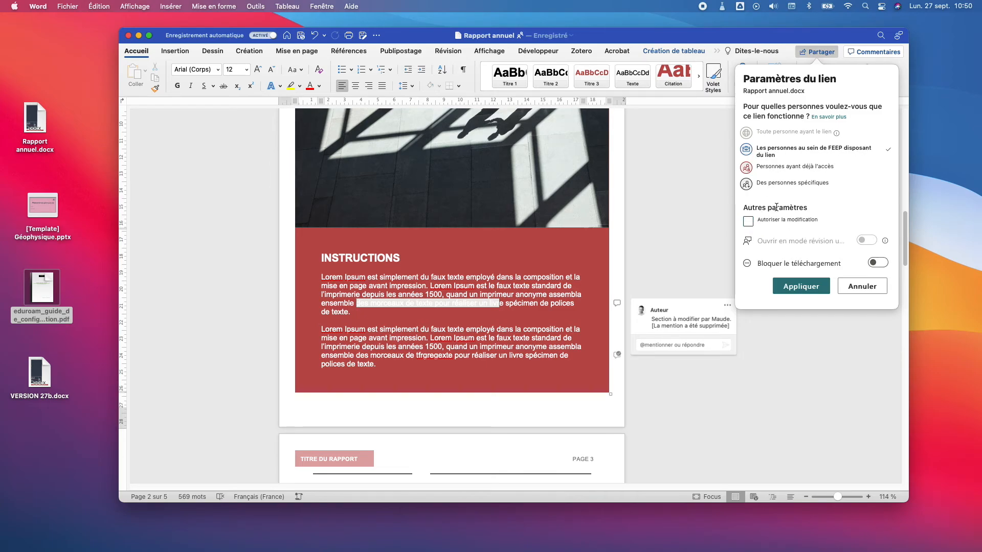
left_click(876, 263)
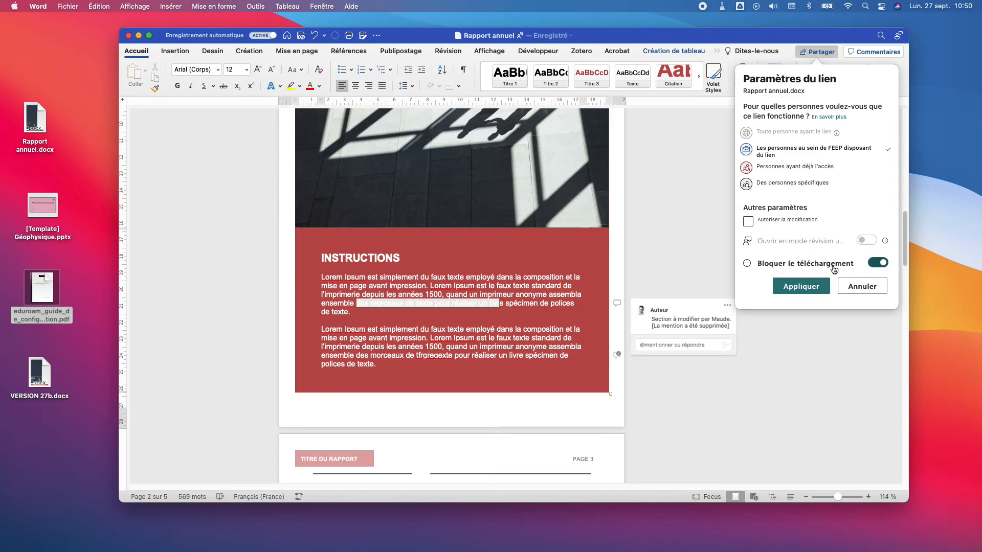
left_click(877, 263)
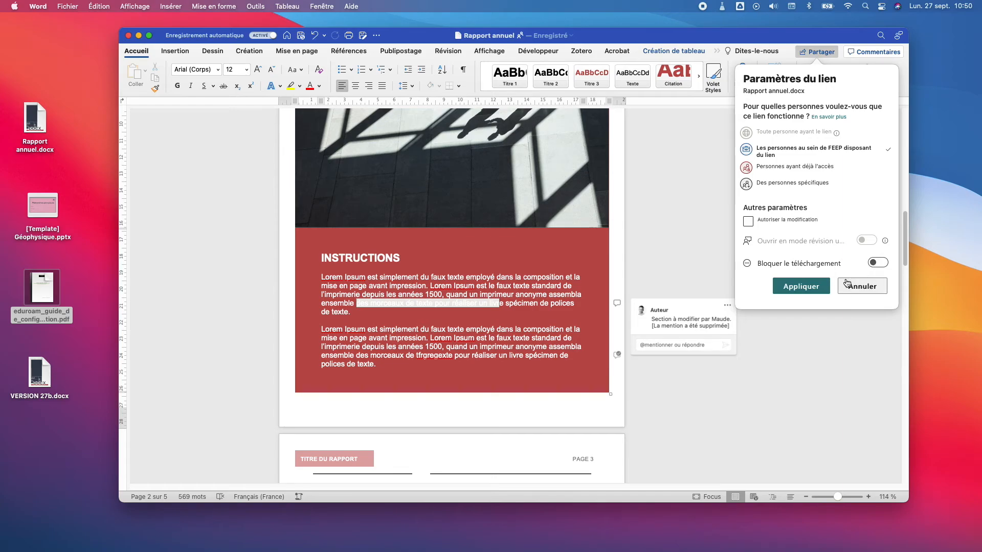
left_click(814, 186)
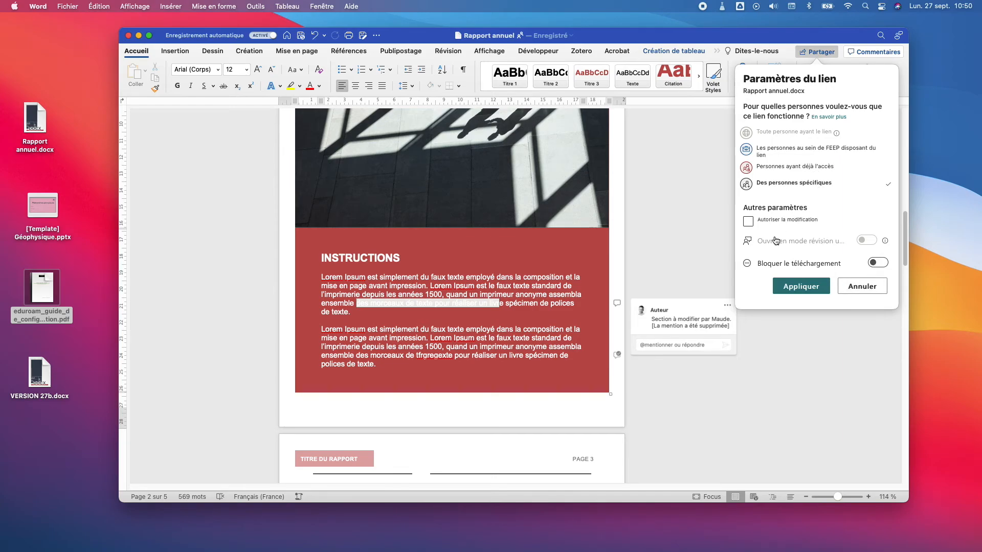
left_click(800, 287)
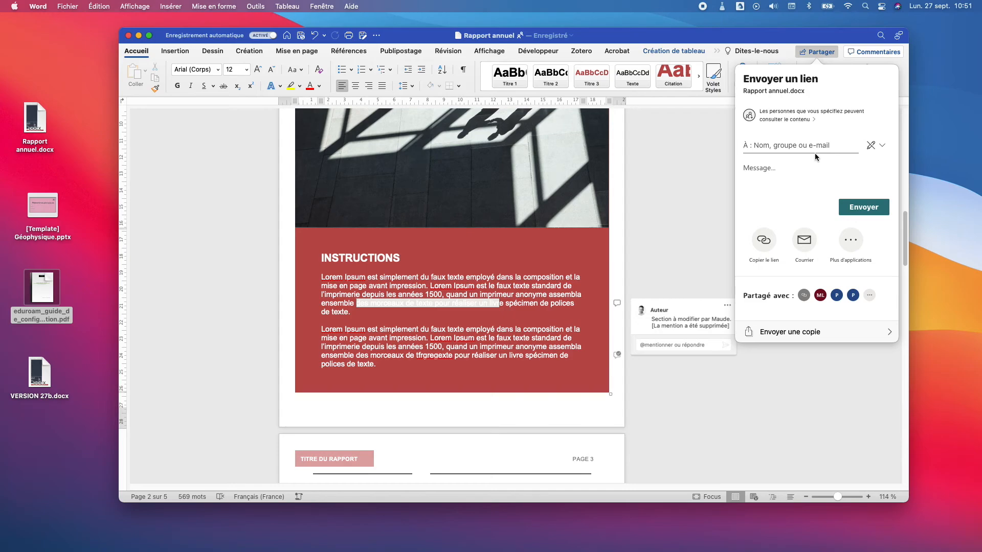
Step: Add an external Gmail address as a recipient of the view-only link, then remove it again
left_click(813, 163)
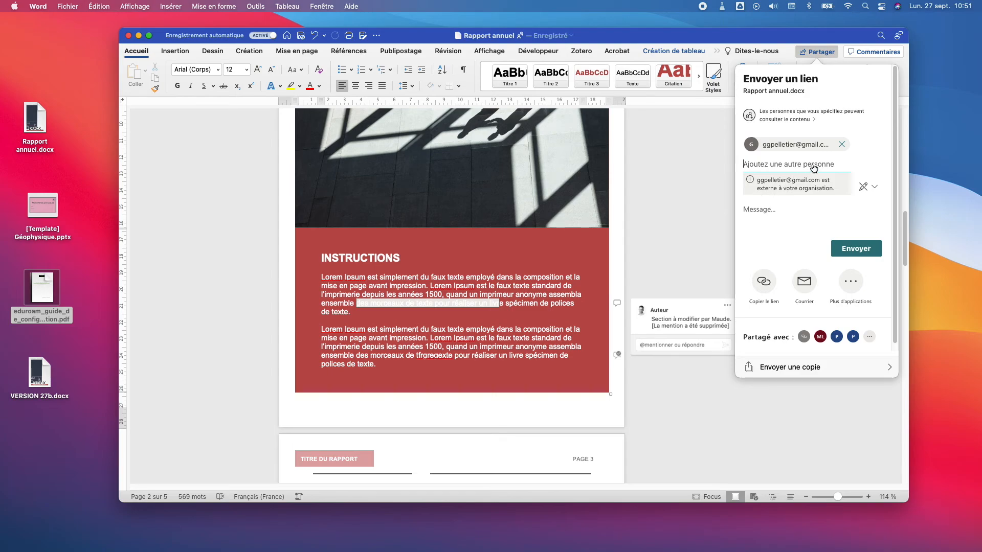
left_click(841, 145)
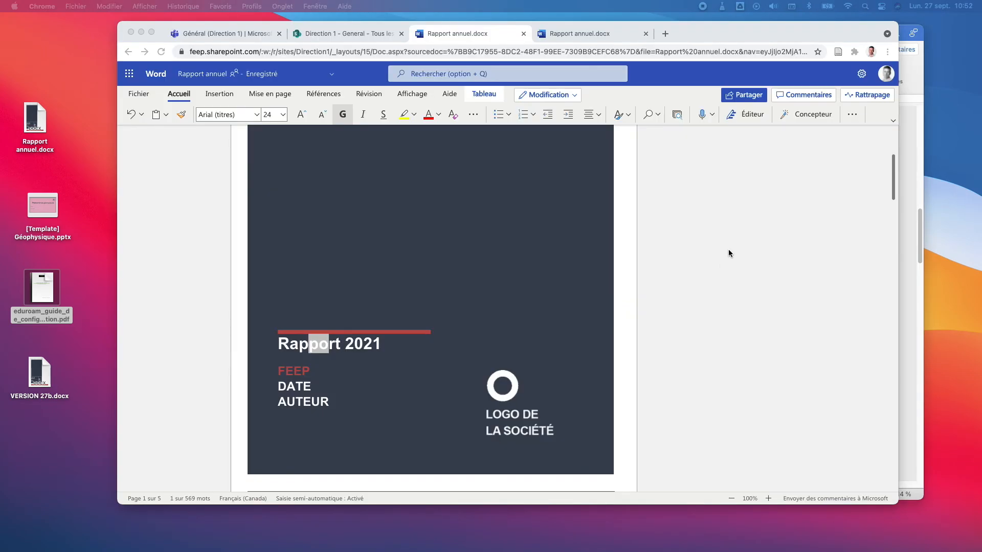
Step: In Chrome, glance at the Direction 1 document library, then return to the web Rapport annuel.docx
left_click(658, 280)
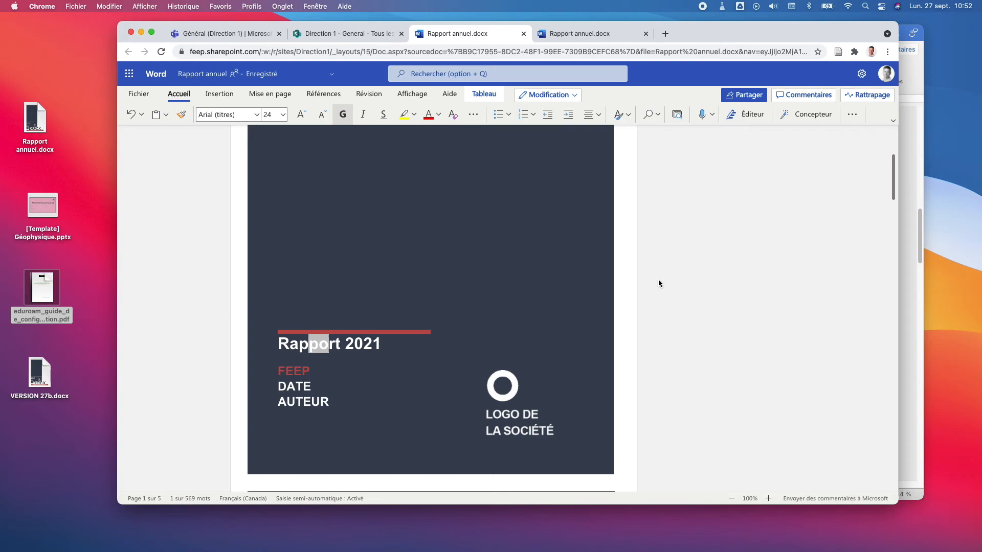
left_click(604, 300)
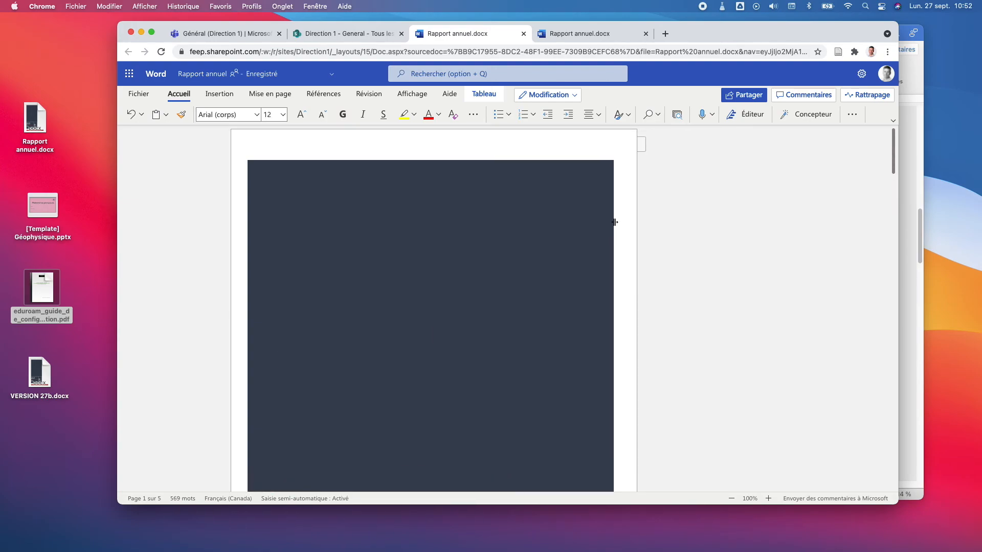
left_click(353, 35)
left_click(421, 35)
Step: In the Teams tab, go from all teams to Direction 1 and show the Général channel's files
left_click(225, 37)
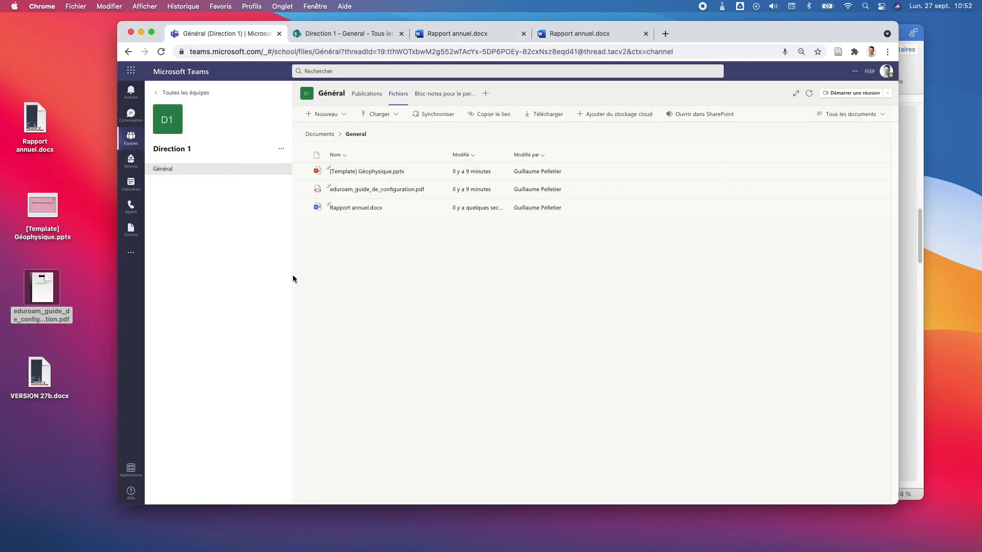
left_click(197, 94)
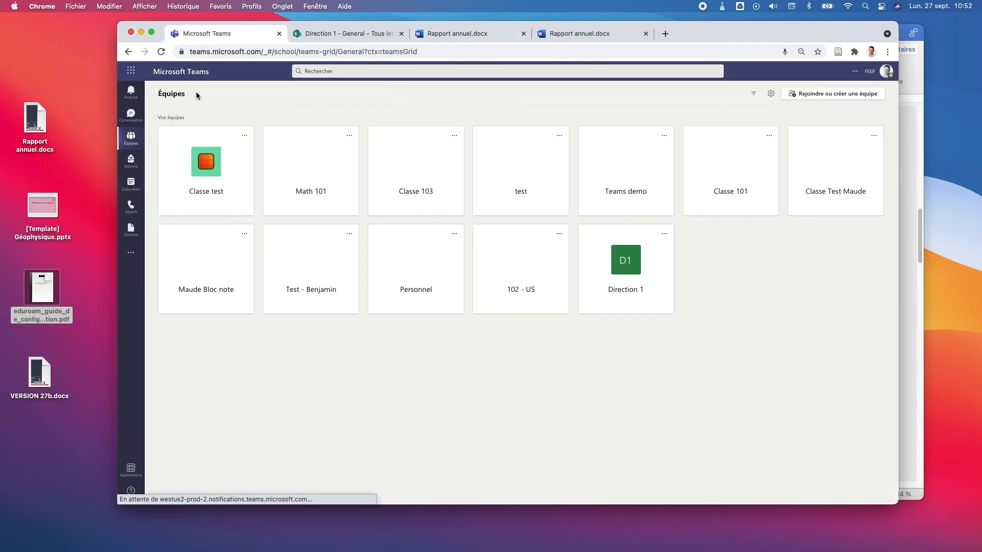
left_click(636, 260)
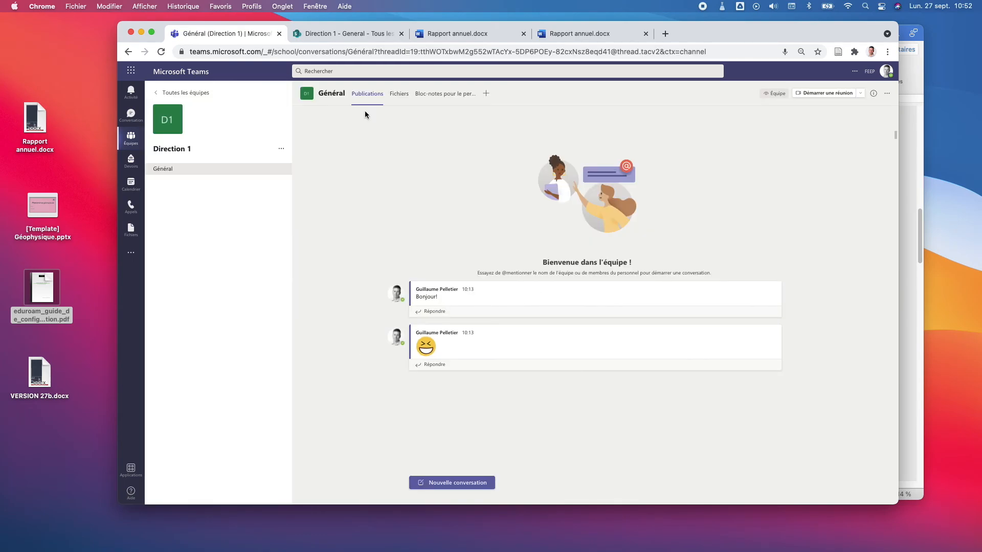
left_click(399, 94)
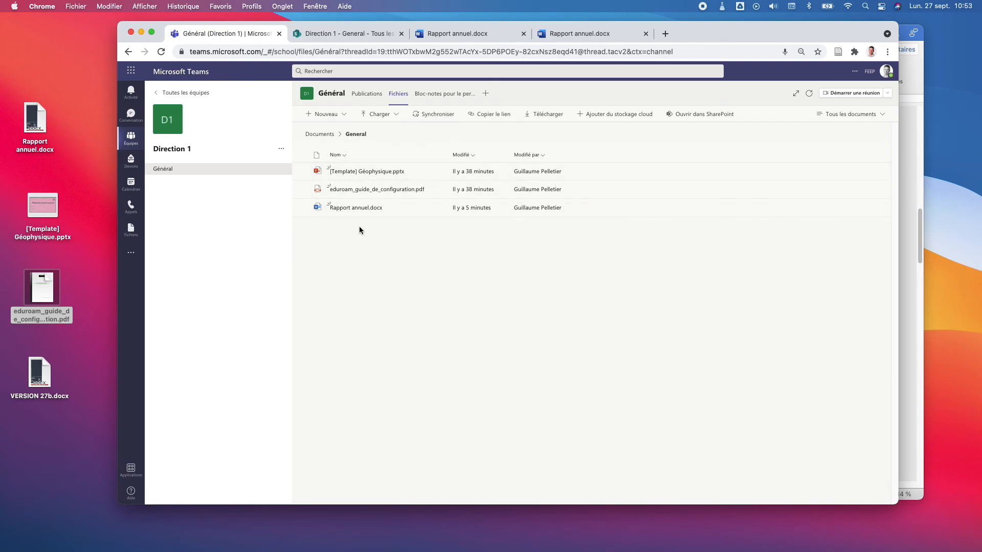
Step: View the Général files folder's SharePoint link, close it without copying, and return to desktop Word
left_click(490, 115)
left_click(462, 258)
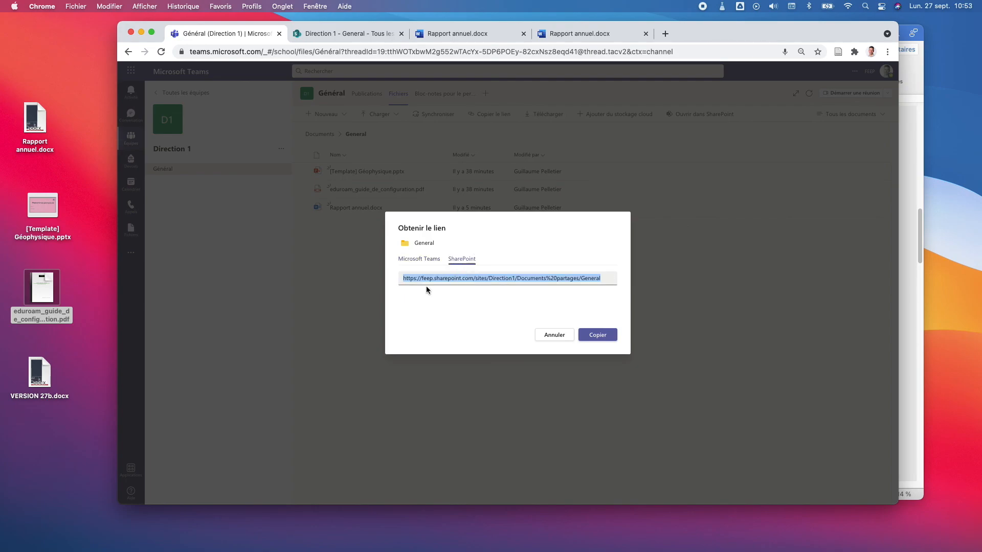
left_click(552, 334)
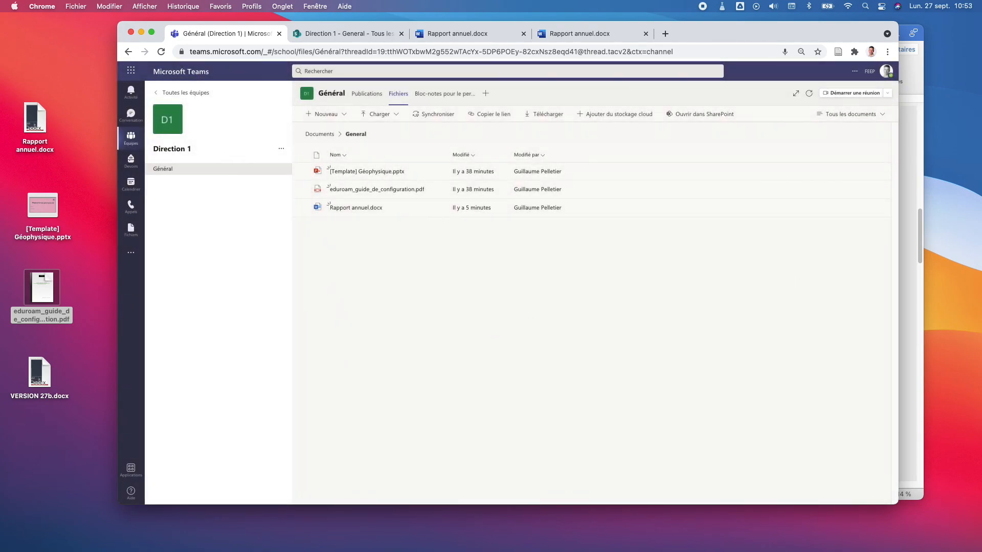
key("super+Tab")
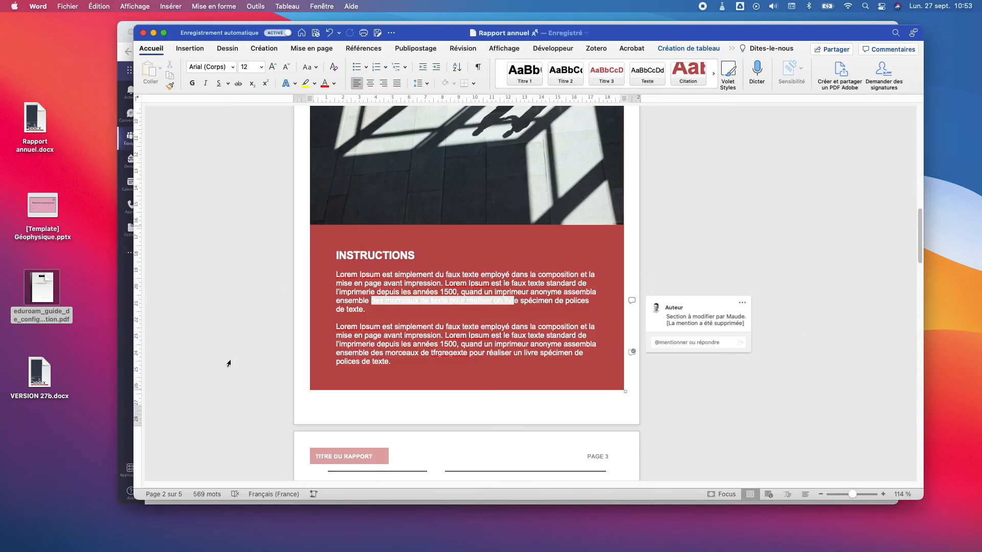
left_click(65, 5)
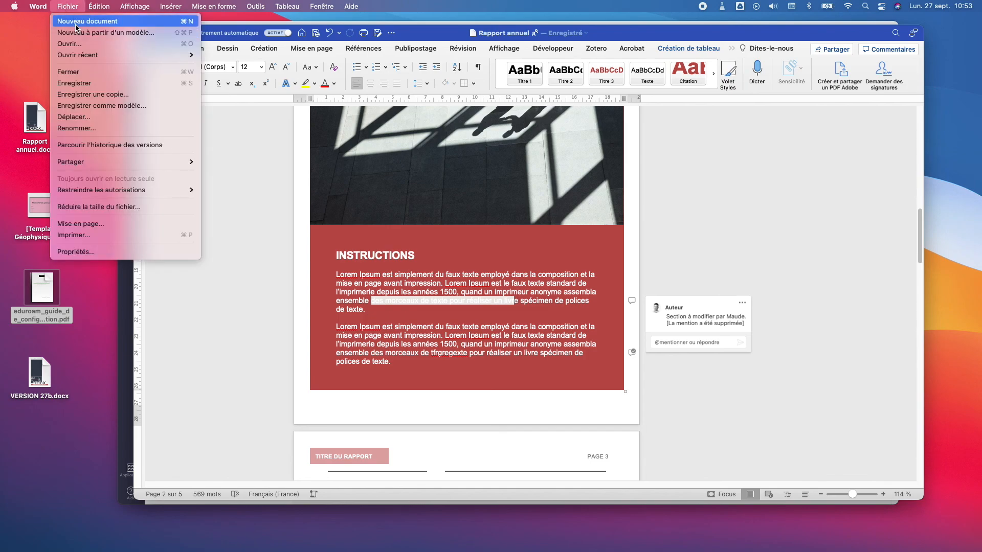
left_click(69, 43)
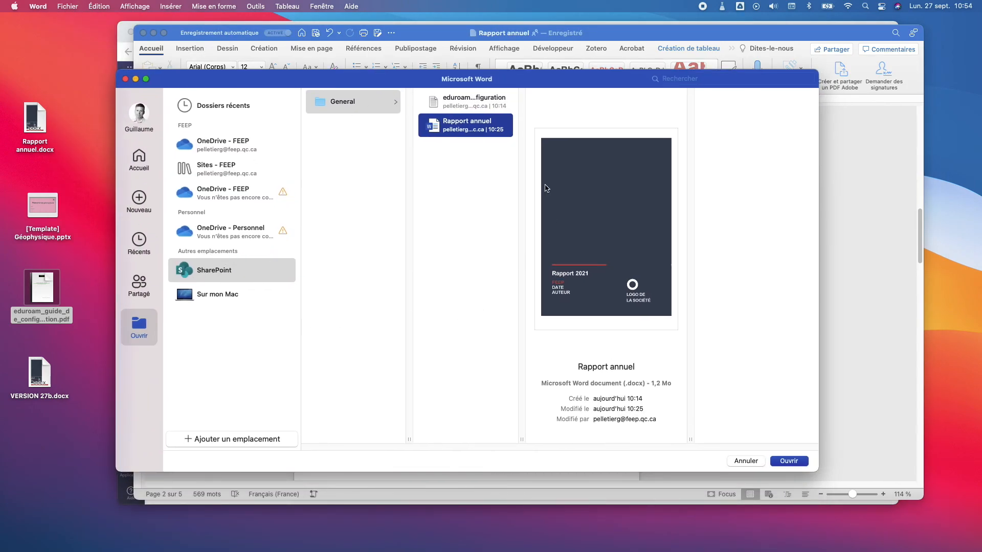
left_click(466, 102)
left_click(750, 462)
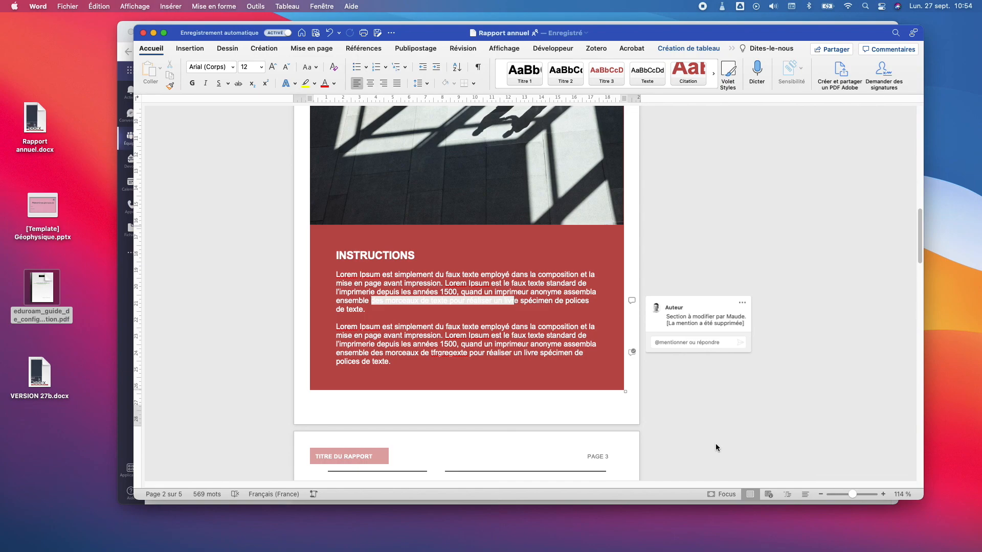
scroll(750, 257, "up", 10)
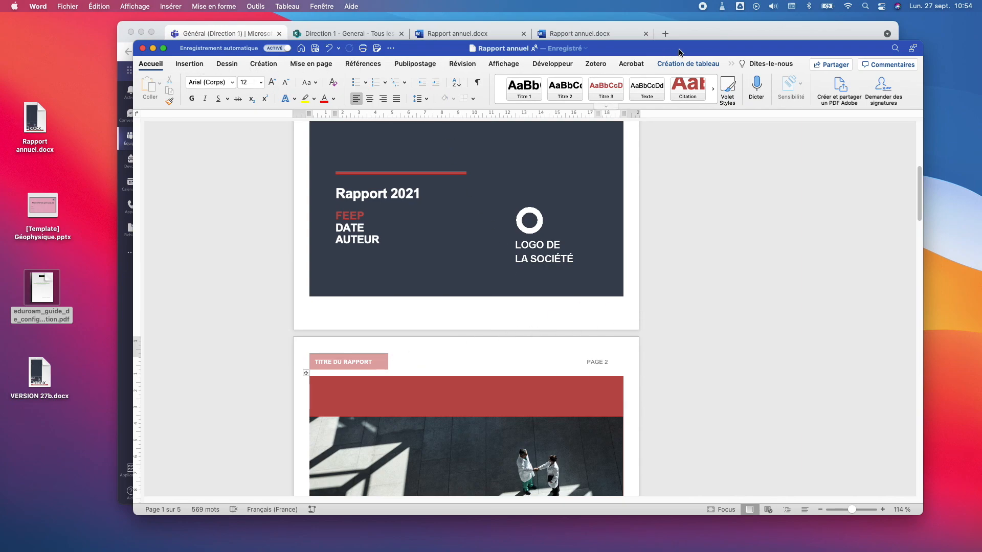
Step: Check the Direction 1 General library in Chrome, then scroll through Rapport annuel.docx in Word for the web
left_click(717, 35)
left_click(351, 32)
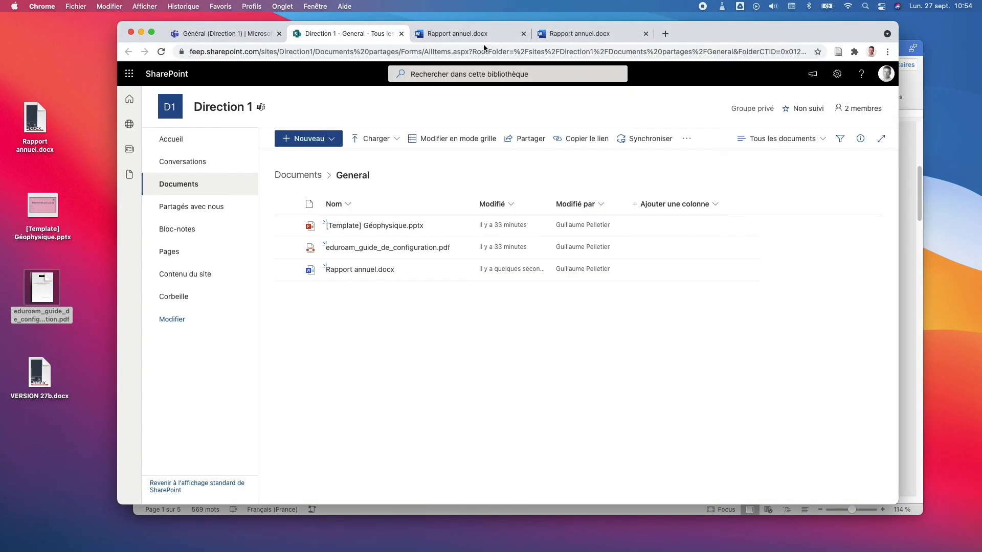
left_click(583, 36)
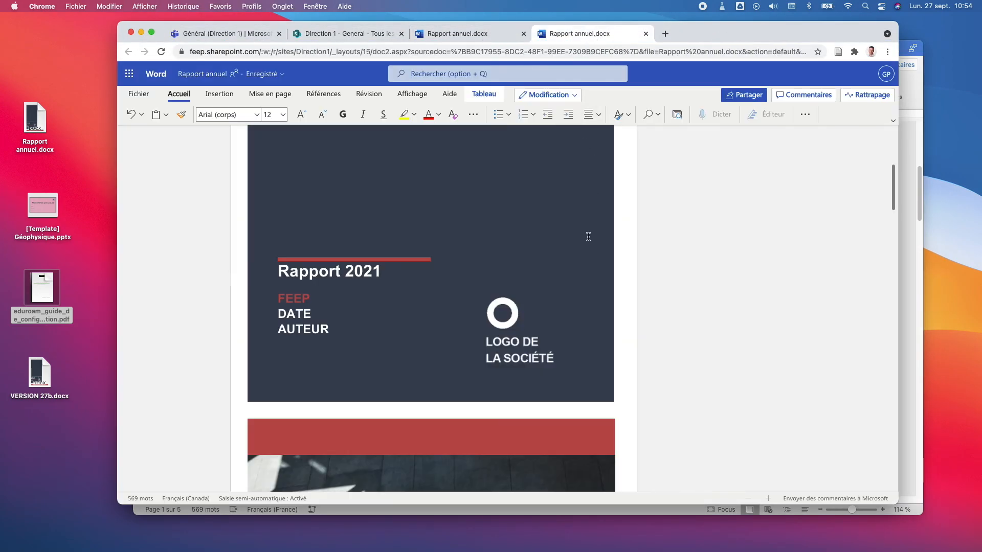
scroll(592, 248, "down", 10)
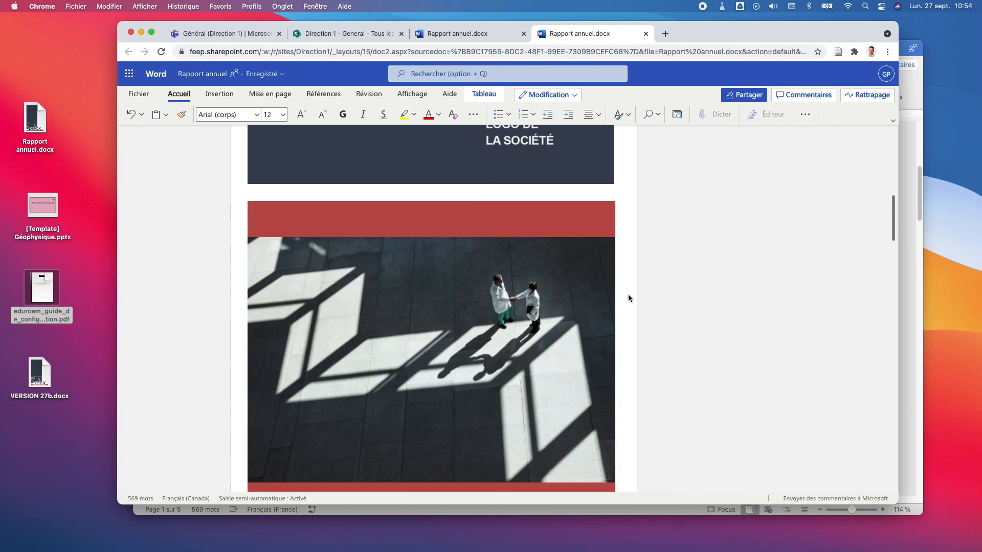
scroll(627, 294, "up", 5)
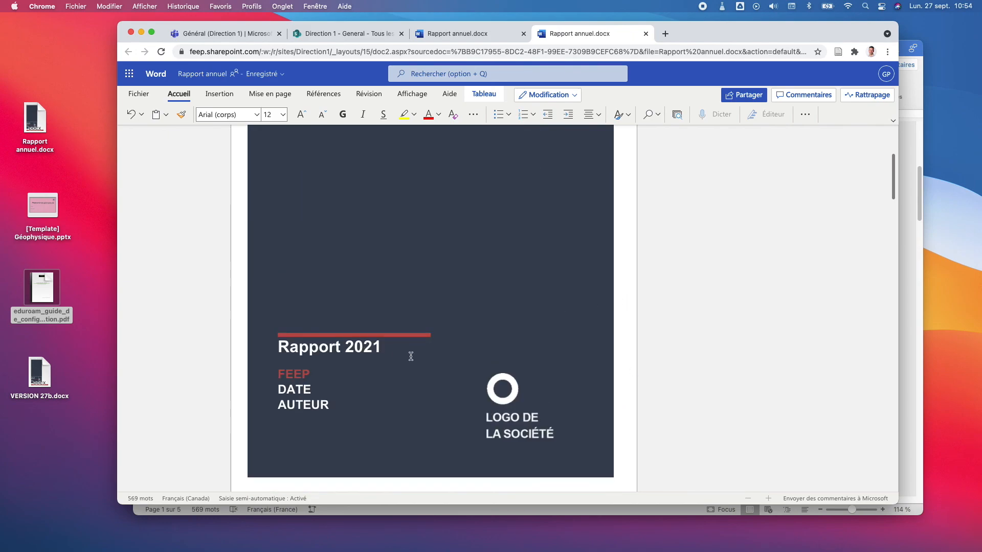